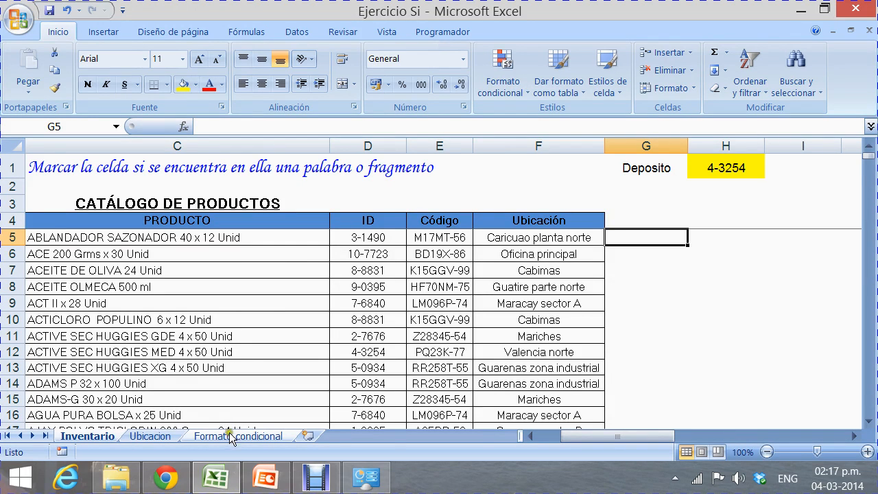
Go to the Formato condicional sheet and clear the stray bracket from cell A2.
{"action": "left_click", "coordinate": [243, 438]}
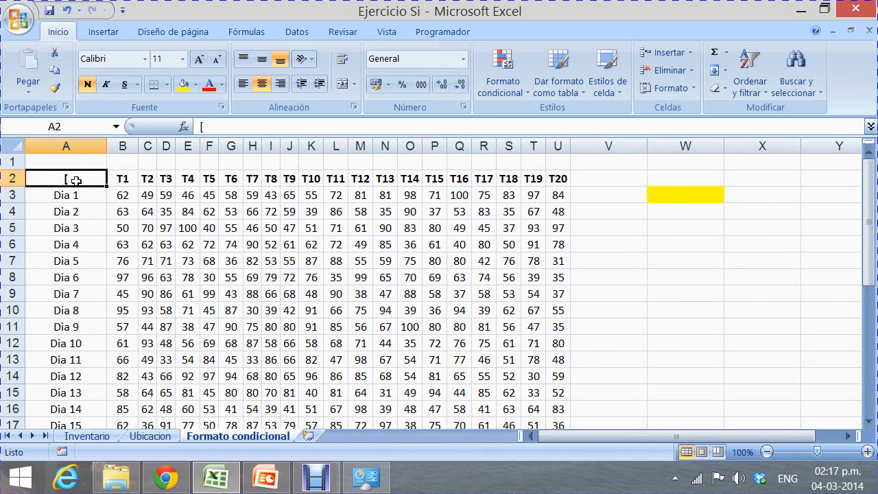
{"action": "key", "text": "BackSpace"}
Look over the T column headers in row 2 and the Dia labels in column A of the data table.
{"action": "left_click", "coordinate": [120, 179]}
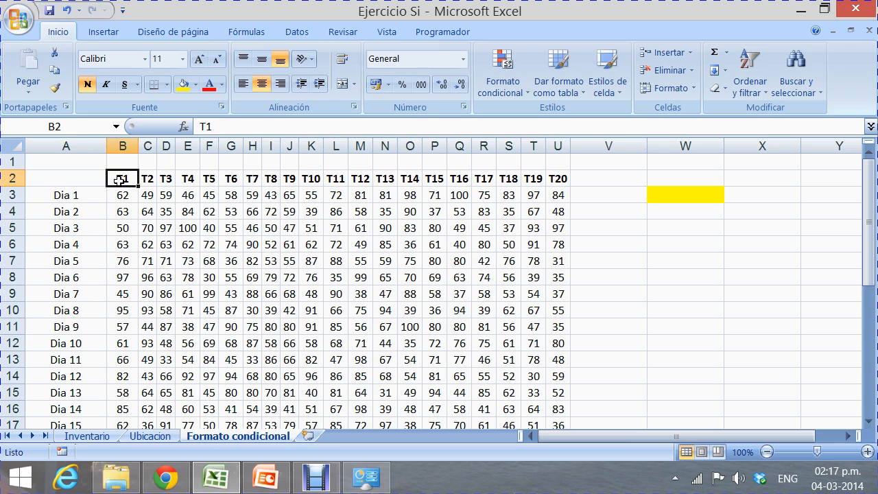
{"action": "key", "text": "shift+Right"}
{"action": "key", "text": "shift+Right"}
{"action": "key", "text": "shift+Right"}
{"action": "key", "text": "shift+Right"}
{"action": "key", "text": "shift+Right"}
{"action": "key", "text": "shift+Right"}
{"action": "key", "text": "shift+Right"}
{"action": "key", "text": "shift+Right"}
{"action": "key", "text": "shift+Right"}
{"action": "key", "text": "shift+Right"}
{"action": "key", "text": "shift+Right"}
{"action": "key", "text": "shift+Right"}
{"action": "key", "text": "shift+Right"}
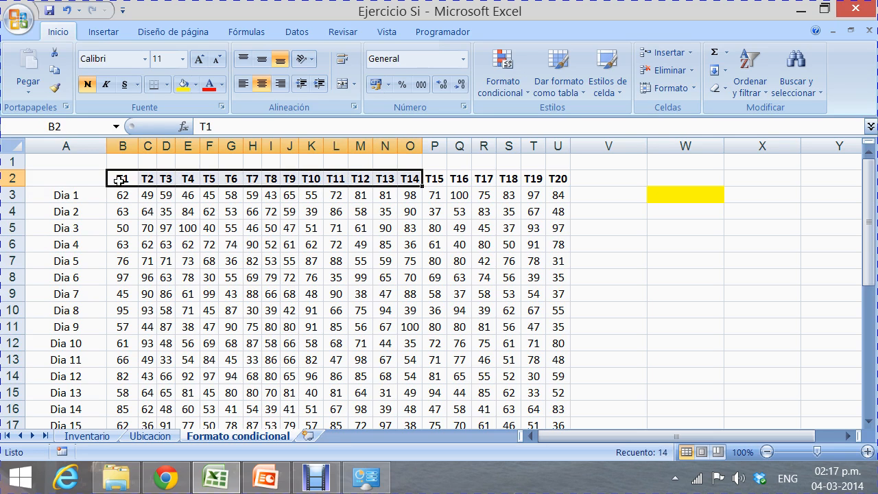
{"action": "key", "text": "Left"}
{"action": "key", "text": "Down"}
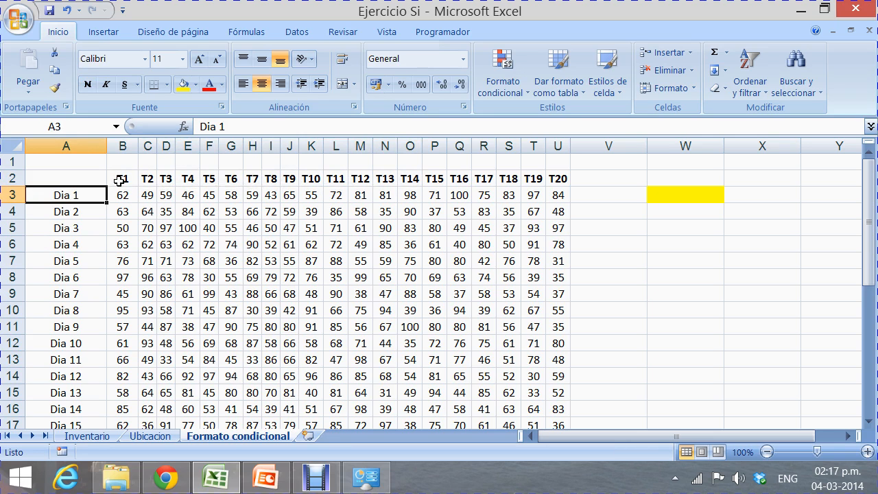
{"action": "key", "text": "ctrl+shift+Down"}
{"action": "key", "text": "ctrl+Home"}
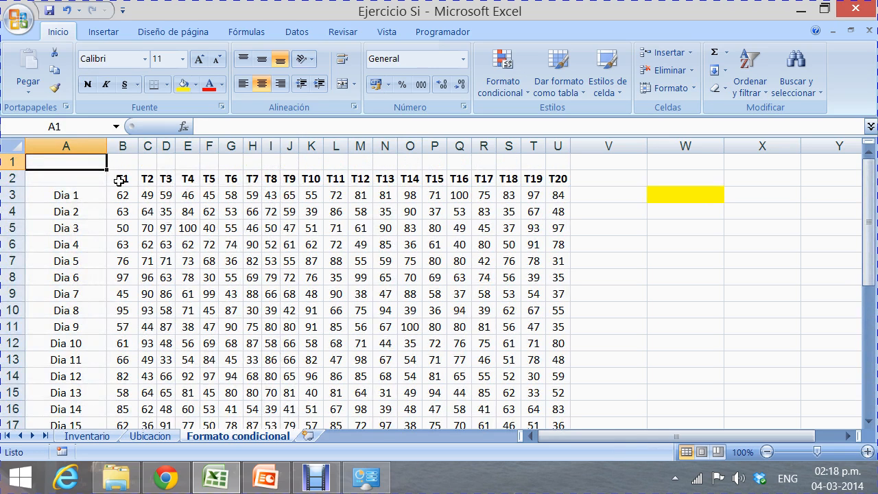
Check the Dia 1 values in row 3 cell by cell, from T1 across to T12.
{"action": "key", "text": "Down"}
{"action": "key", "text": "Down"}
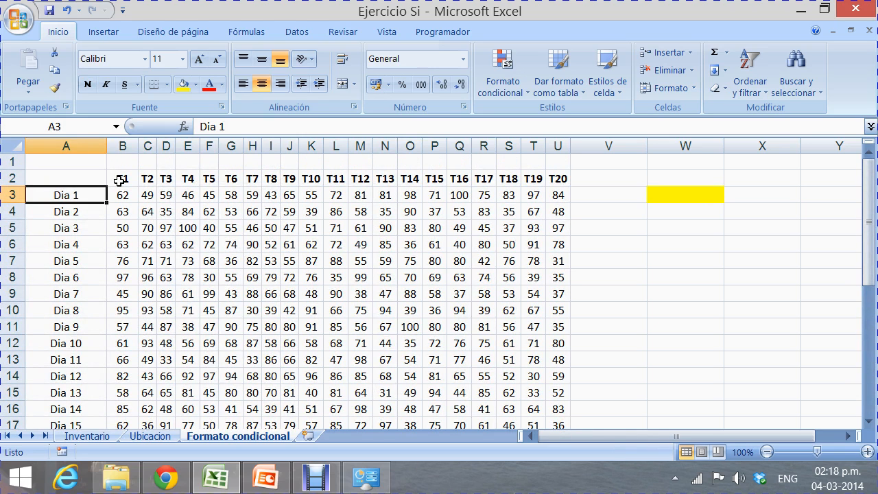
{"action": "key", "text": "Right"}
{"action": "key", "text": "Right"}
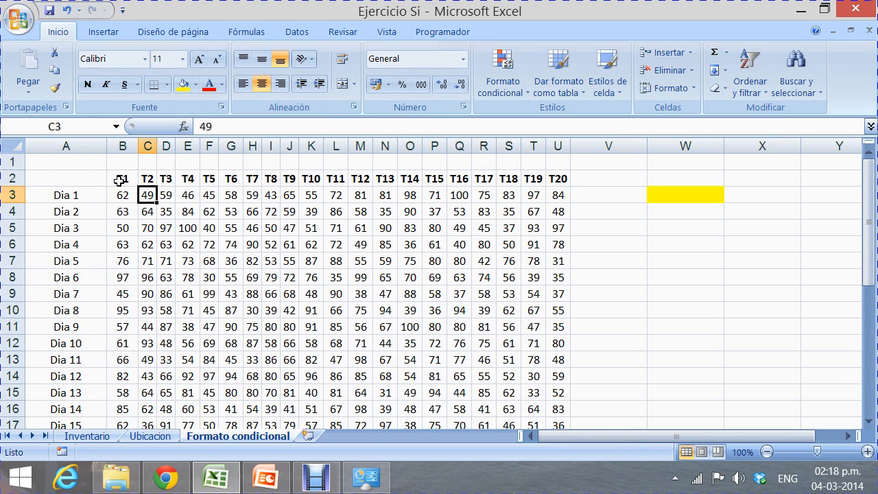
{"action": "key", "text": "Right"}
{"action": "key", "text": "Right"}
{"action": "key", "text": "Right"}
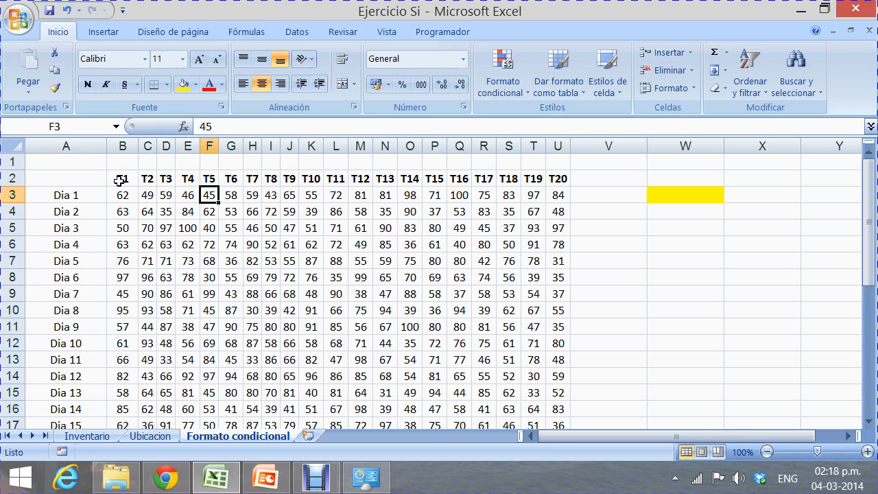
{"action": "key", "text": "Right"}
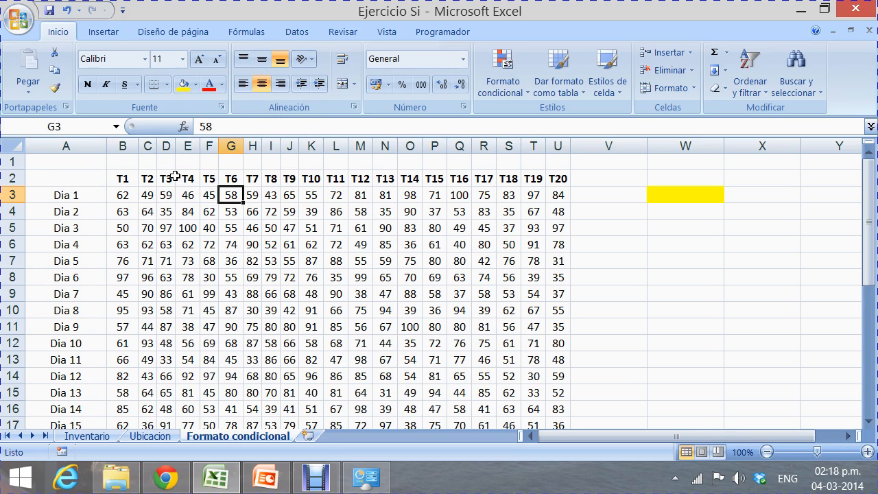
{"action": "key", "text": "Left"}
{"action": "key", "text": "Left"}
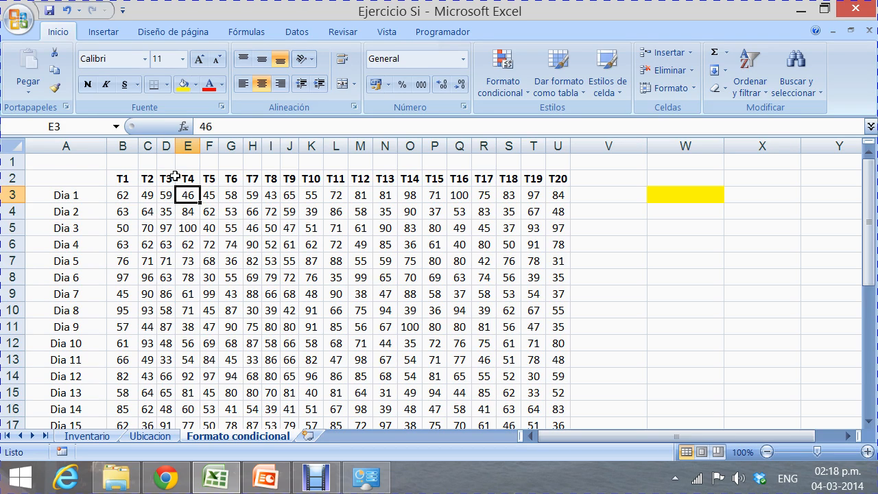
{"action": "key", "text": "Left"}
{"action": "key", "text": "Left"}
{"action": "key", "text": "Right"}
{"action": "key", "text": "Right"}
{"action": "key", "text": "Right"}
{"action": "key", "text": "Right"}
{"action": "key", "text": "Right"}
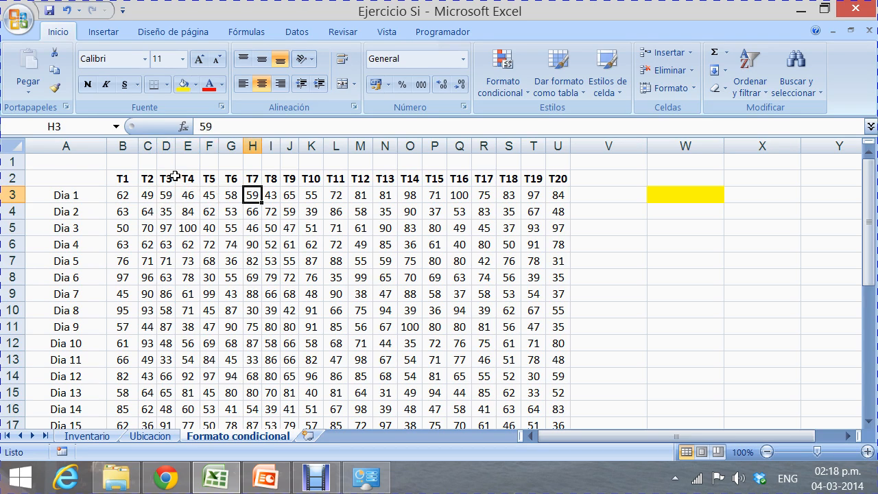
{"action": "key", "text": "Right"}
{"action": "key", "text": "Right"}
{"action": "key", "text": "Right"}
{"action": "key", "text": "Right"}
{"action": "key", "text": "Right"}
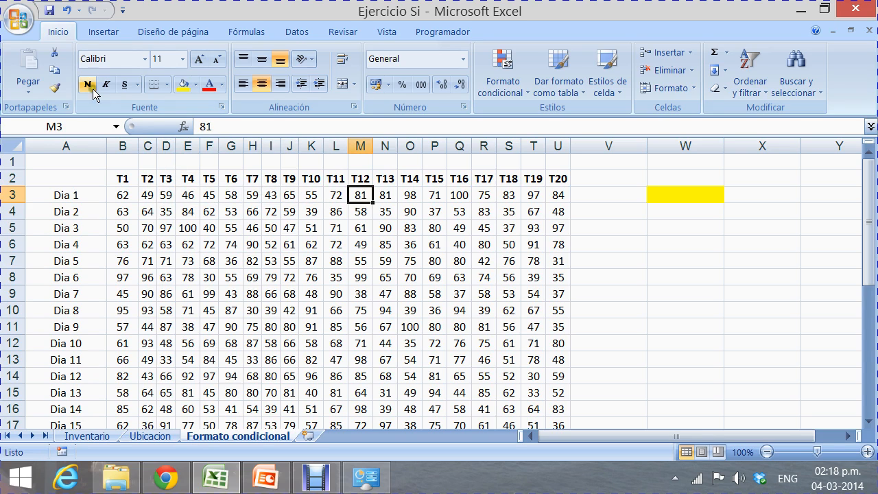
Try highlighting cells M3 and N3 manually with a yellow fill, and undo both fills.
{"action": "left_click", "coordinate": [180, 83]}
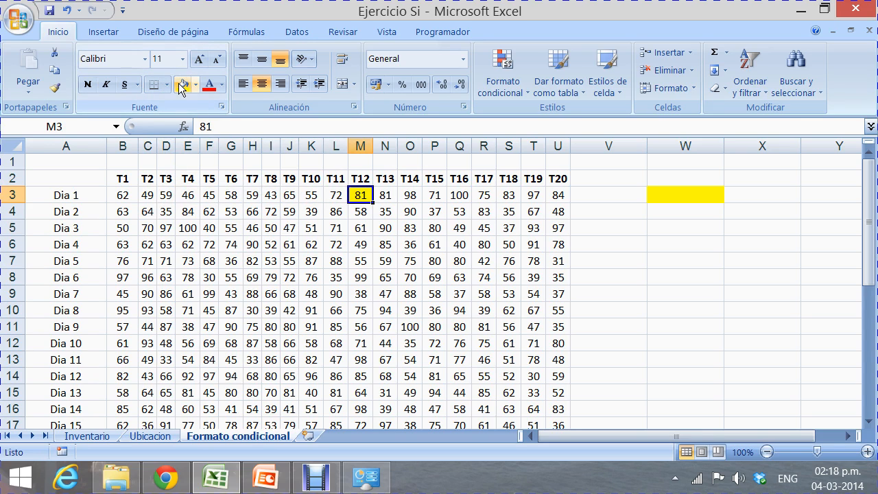
{"action": "left_click", "coordinate": [382, 201]}
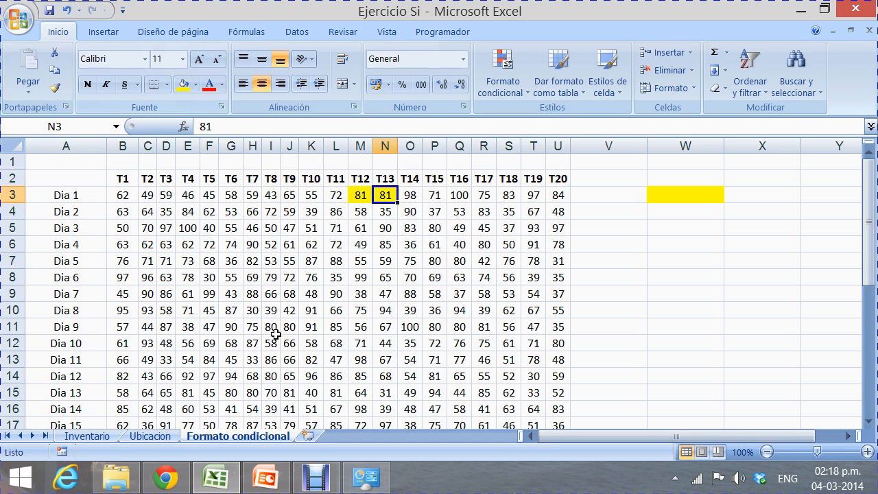
{"action": "left_click", "coordinate": [276, 299]}
{"action": "key", "text": "ctrl+z"}
{"action": "key", "text": "ctrl+z"}
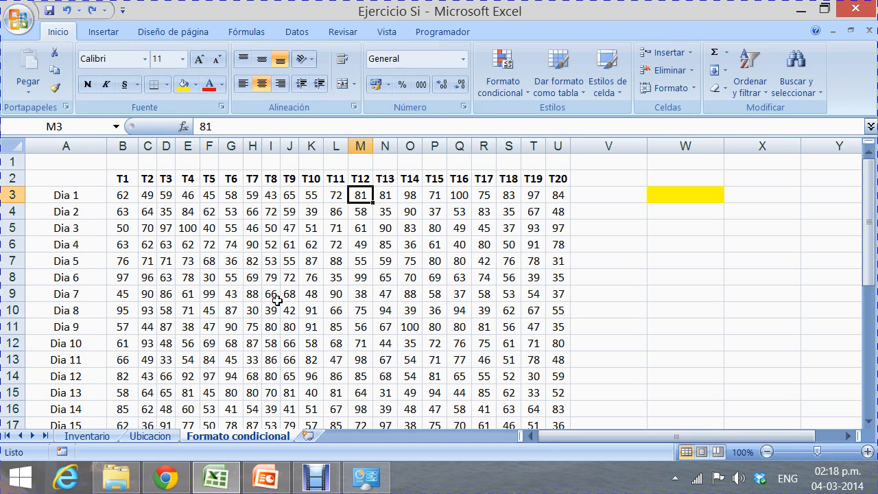
Set up a greater-than conditional formatting rule with threshold 80 on all table values, B3:U32.
{"action": "left_click", "coordinate": [131, 194]}
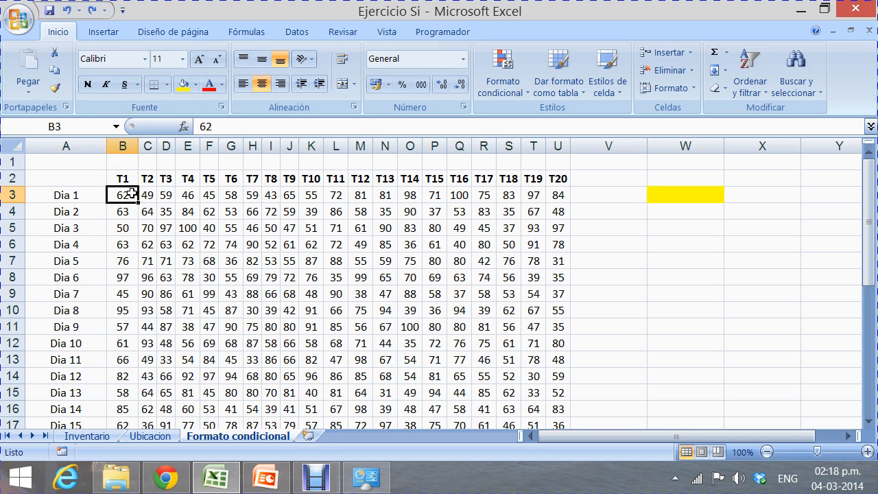
{"action": "key", "text": "ctrl+shift+Right"}
{"action": "key", "text": "ctrl+shift+Down"}
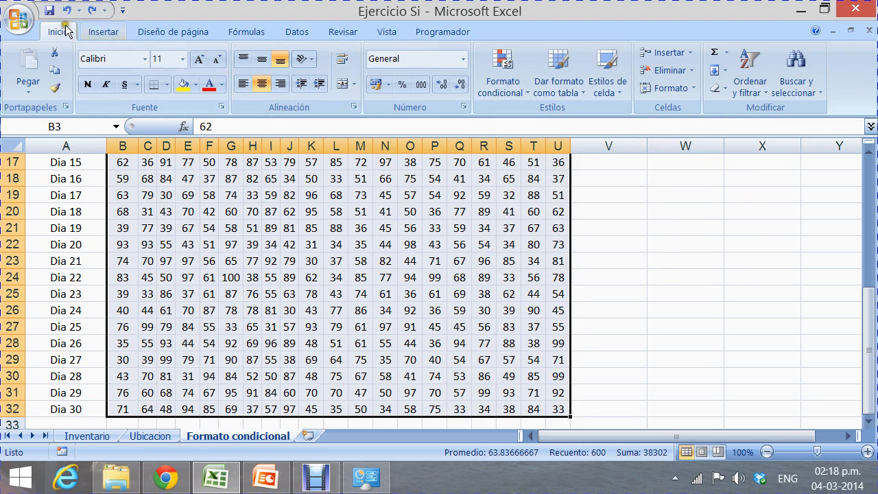
{"action": "left_click", "coordinate": [508, 70]}
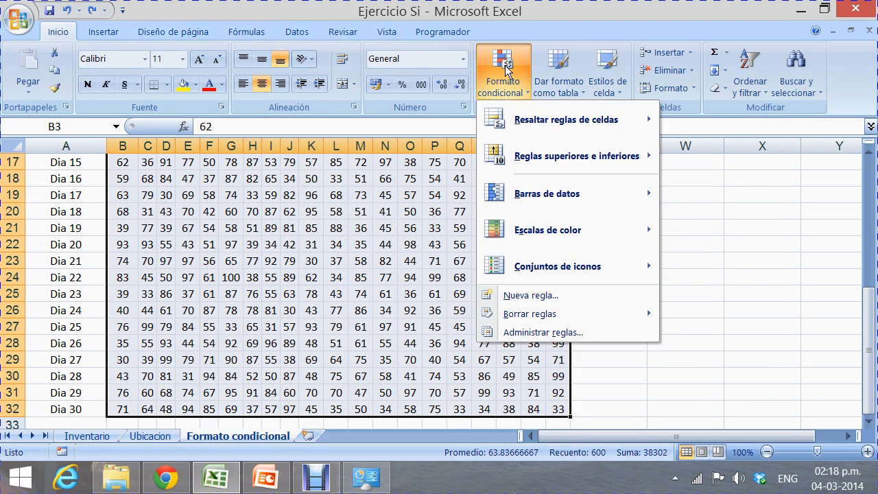
{"action": "mouse_move", "coordinate": [520, 117]}
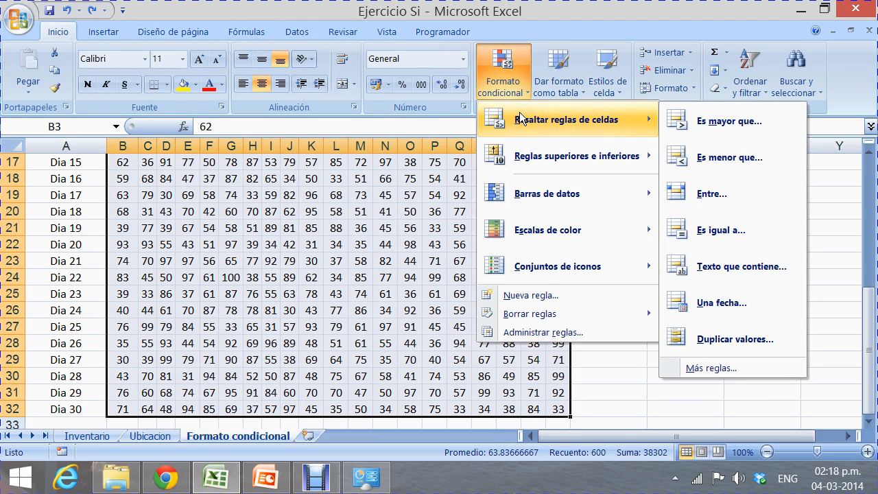
{"action": "left_click", "coordinate": [681, 130]}
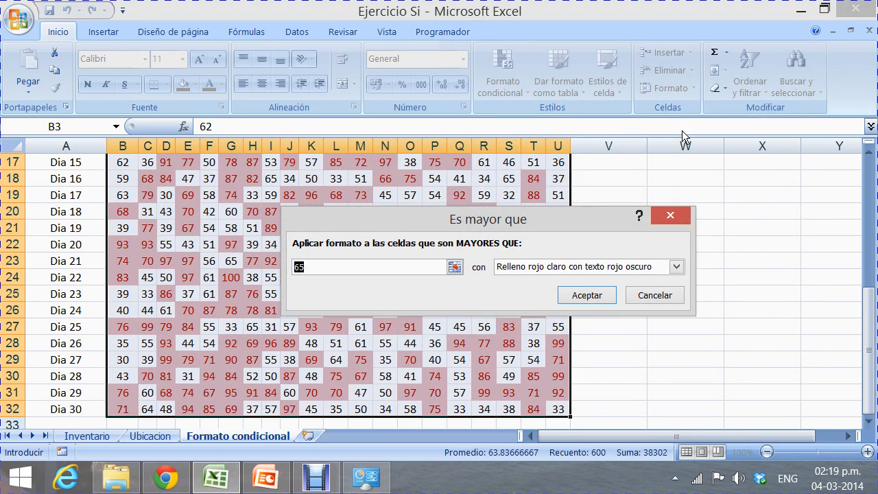
{"action": "type", "text": "80"}
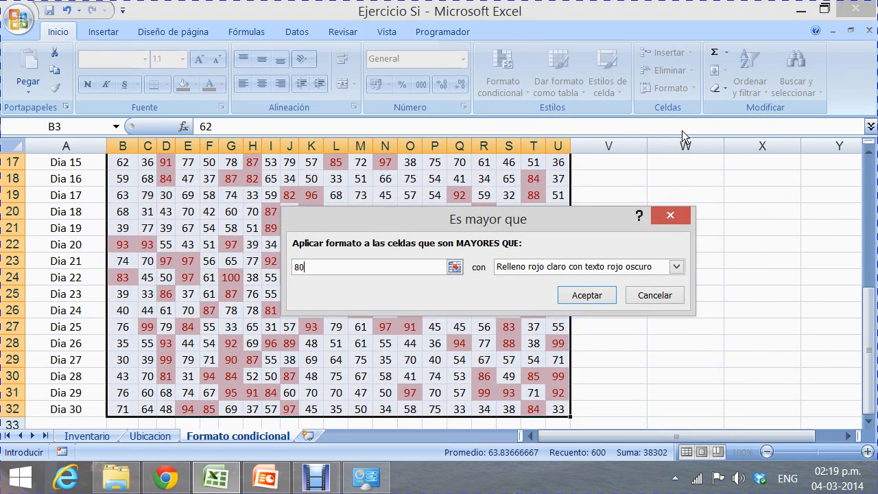
Preview the yellow fill style, choose "Relleno rojo claro con texto rojo oscuro" for the rule and apply it.
{"action": "left_click", "coordinate": [675, 267]}
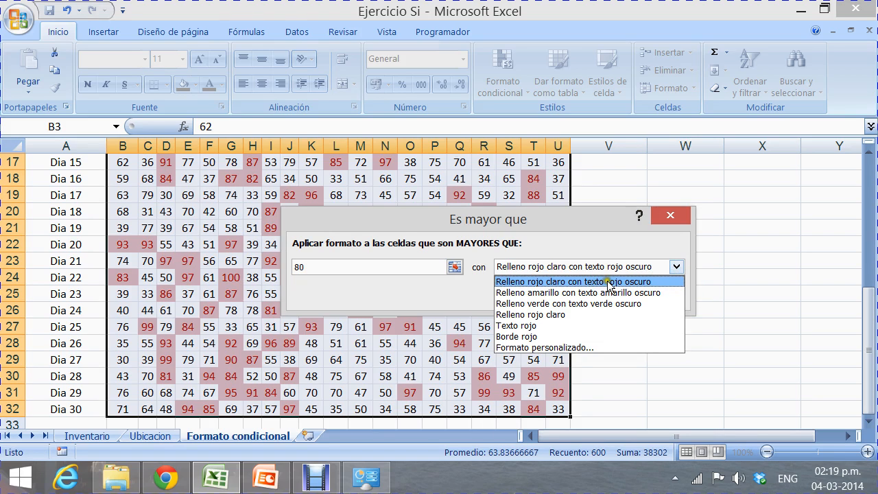
{"action": "left_click", "coordinate": [588, 292]}
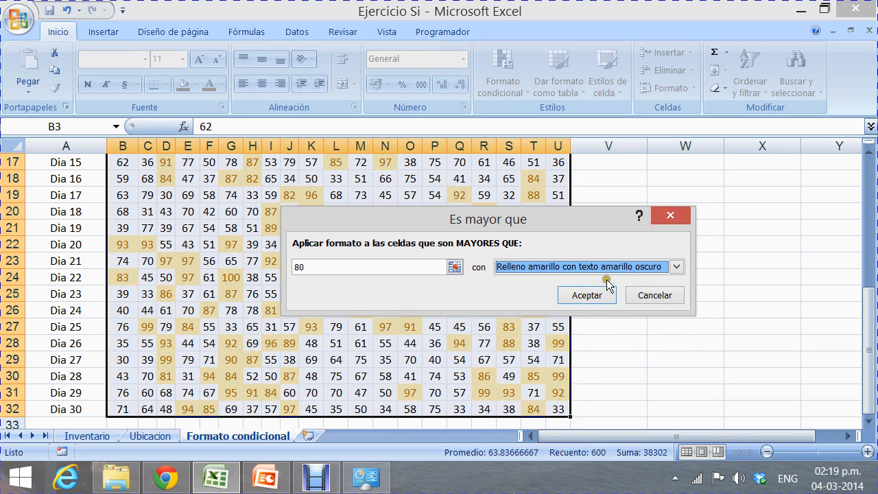
{"action": "left_click", "coordinate": [676, 267]}
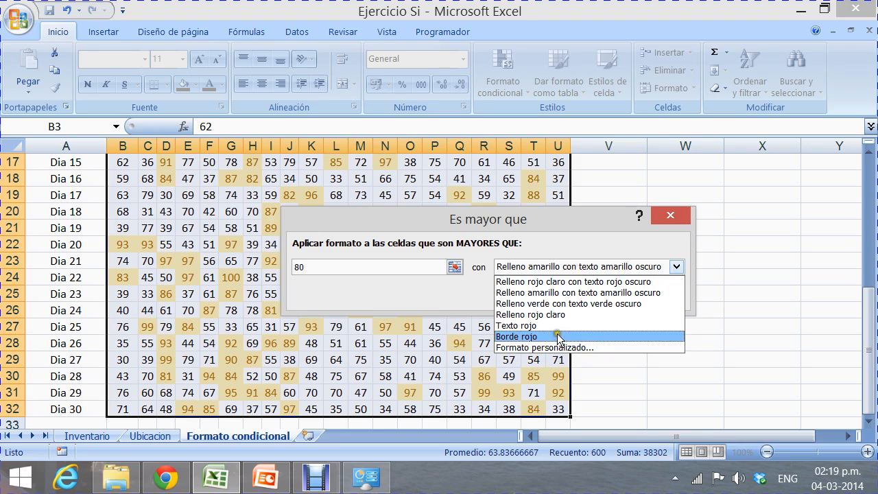
{"action": "left_click", "coordinate": [579, 283]}
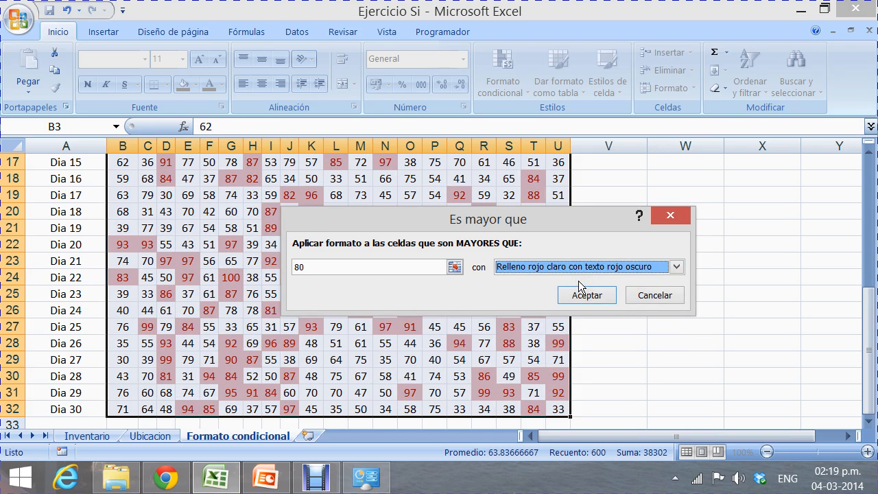
{"action": "left_click", "coordinate": [585, 294]}
Examine which Dia 1 values in row 3 are highlighted by the conditional formatting.
{"action": "key", "text": "Up"}
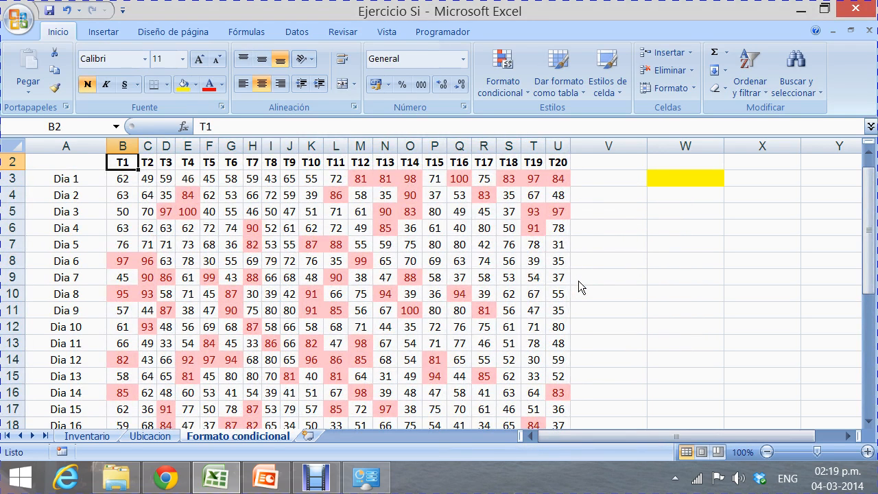
{"action": "key", "text": "Down"}
{"action": "key", "text": "Right"}
{"action": "key", "text": "Right"}
{"action": "key", "text": "Right"}
{"action": "key", "text": "Right"}
{"action": "key", "text": "Right"}
{"action": "key", "text": "Right"}
{"action": "key", "text": "Right"}
{"action": "key", "text": "Right"}
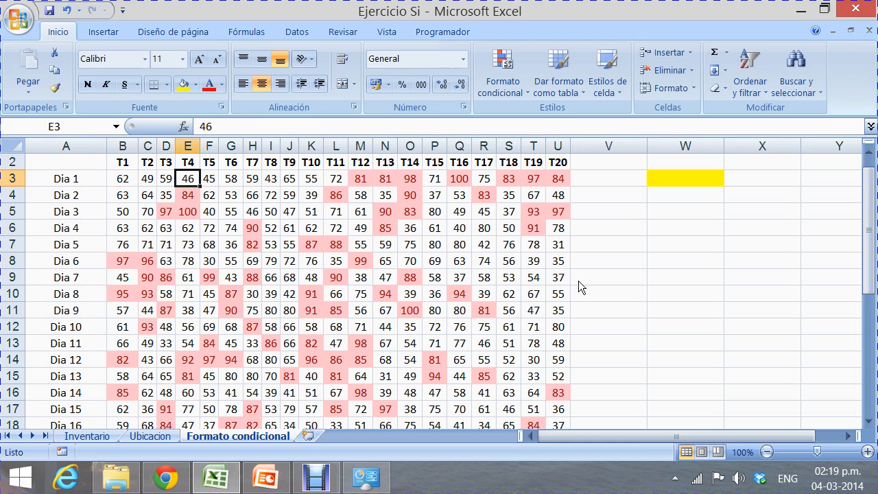
{"action": "key", "text": "Right"}
{"action": "key", "text": "Right"}
{"action": "key", "text": "Right"}
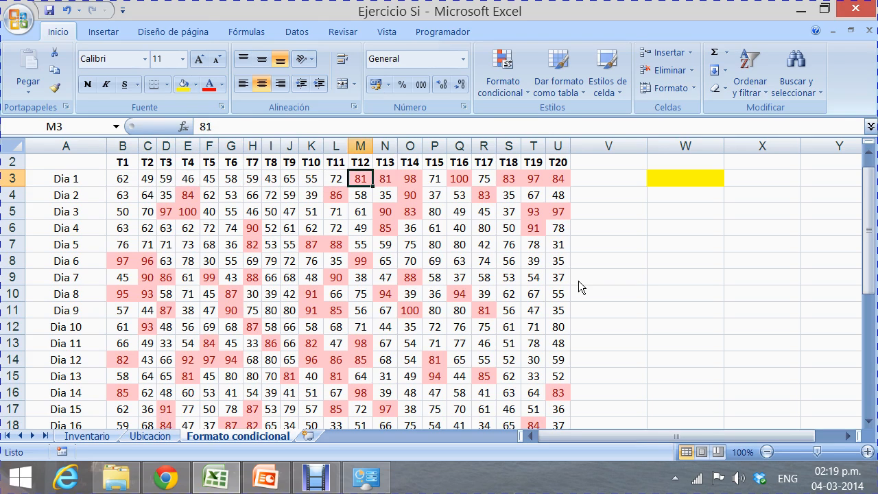
{"action": "key", "text": "Right"}
{"action": "key", "text": "Right"}
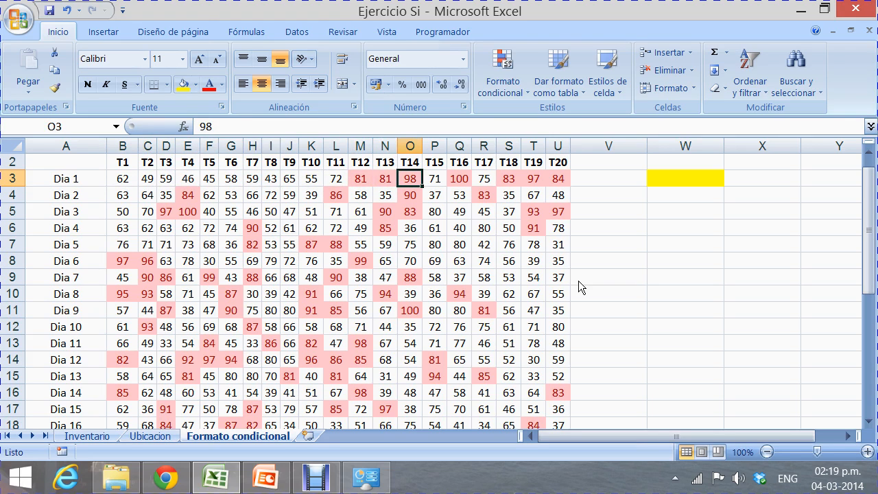
{"action": "key", "text": "Right"}
{"action": "key", "text": "Right"}
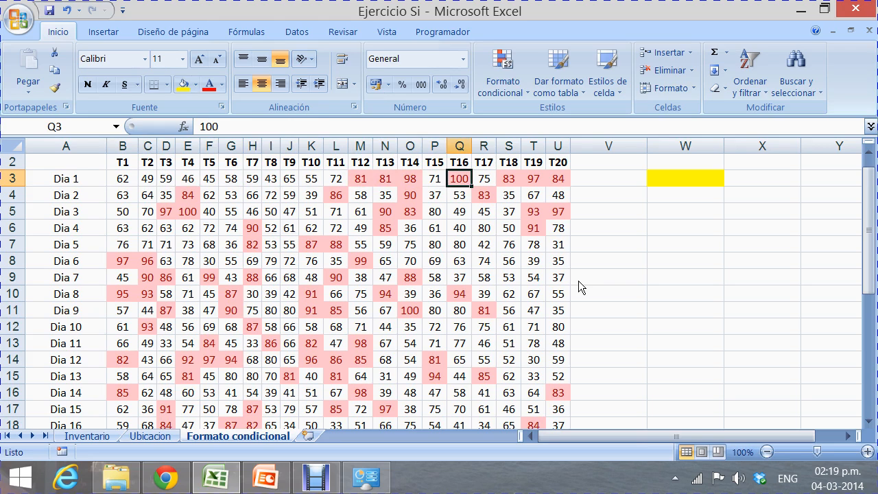
{"action": "key", "text": "Right"}
{"action": "key", "text": "Left"}
{"action": "key", "text": "Left"}
{"action": "key", "text": "Left"}
{"action": "key", "text": "Left"}
{"action": "key", "text": "Left"}
{"action": "key", "text": "Left"}
{"action": "key", "text": "Left"}
{"action": "key", "text": "Left"}
{"action": "key", "text": "Left"}
{"action": "key", "text": "Left"}
{"action": "key", "text": "Left"}
{"action": "key", "text": "Left"}
{"action": "key", "text": "Left"}
{"action": "key", "text": "Left"}
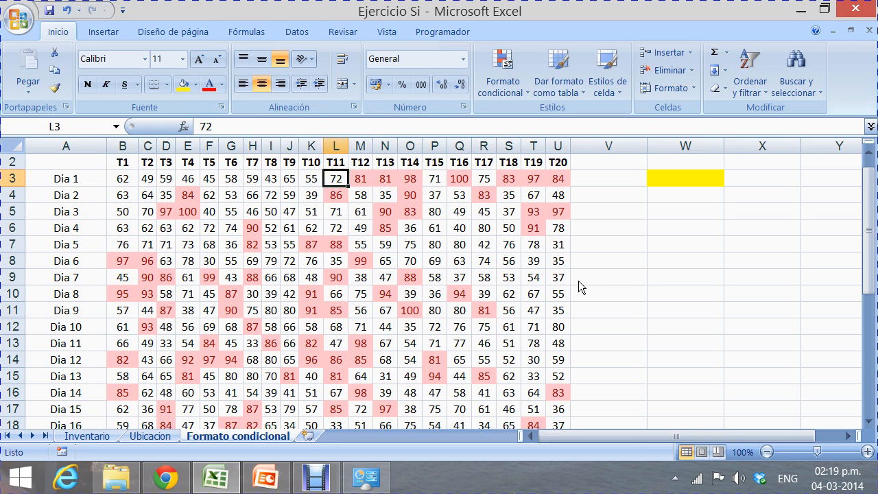
{"action": "key", "text": "Left"}
{"action": "key", "text": "Left"}
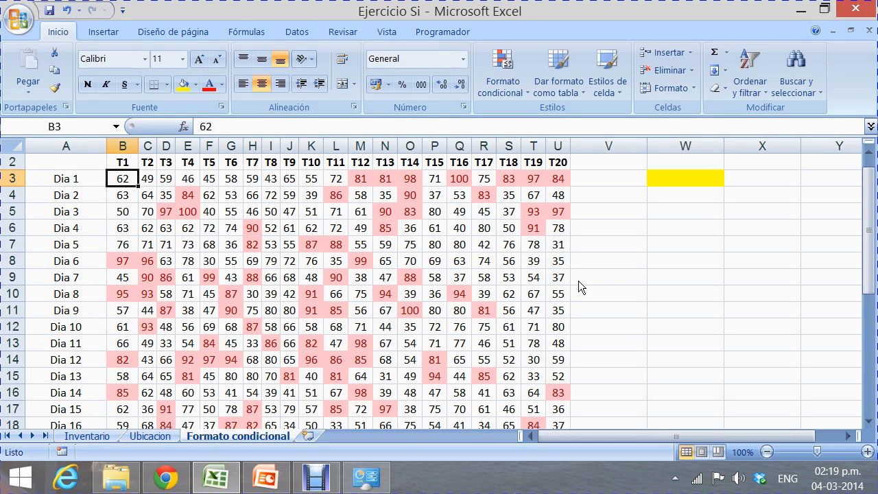
Enter 90 in the yellow cell W3 and reselect that cell.
{"action": "left_click", "coordinate": [683, 176]}
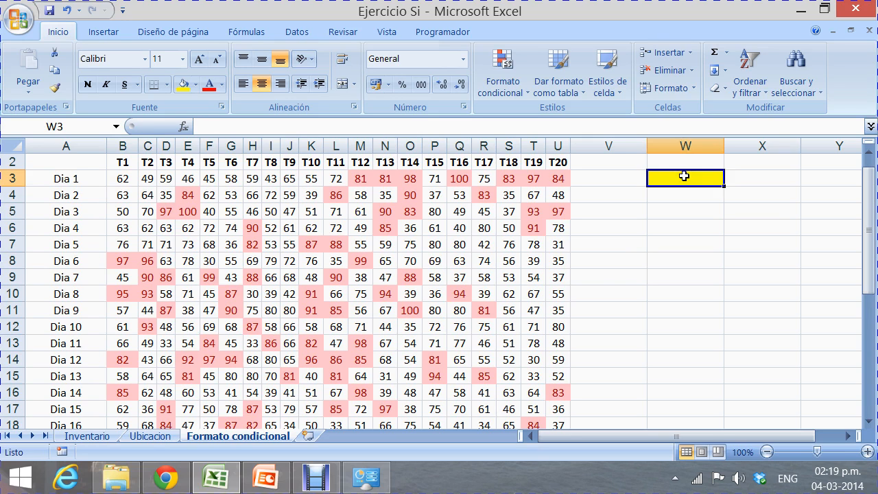
{"action": "type", "text": "90"}
{"action": "key", "text": "Return"}
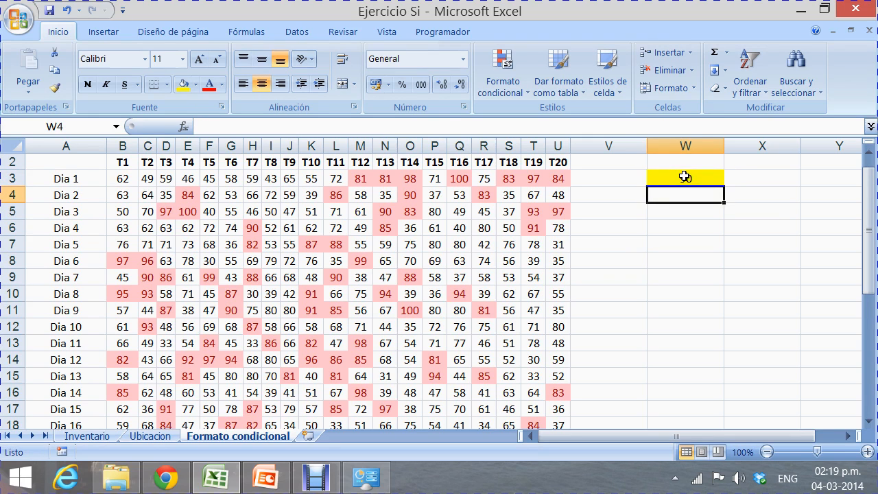
{"action": "left_click", "coordinate": [684, 177]}
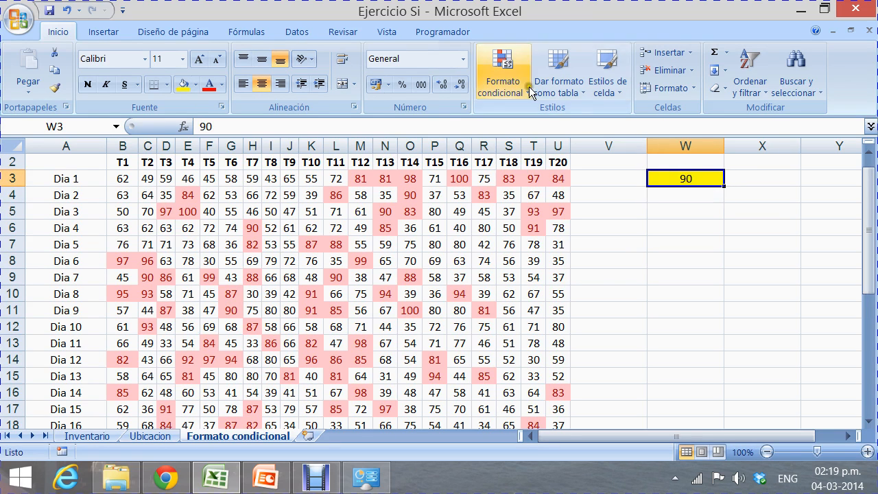
{"action": "left_click", "coordinate": [501, 85]}
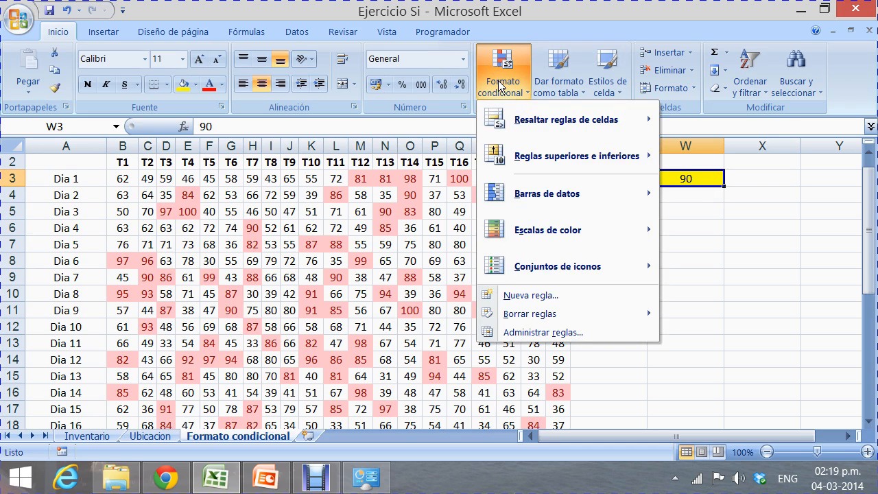
{"action": "mouse_move", "coordinate": [516, 233]}
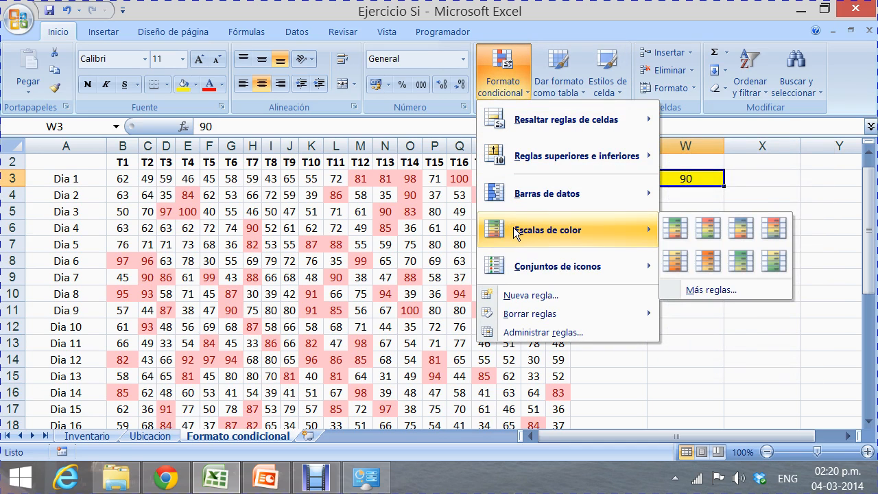
{"action": "left_click", "coordinate": [521, 332]}
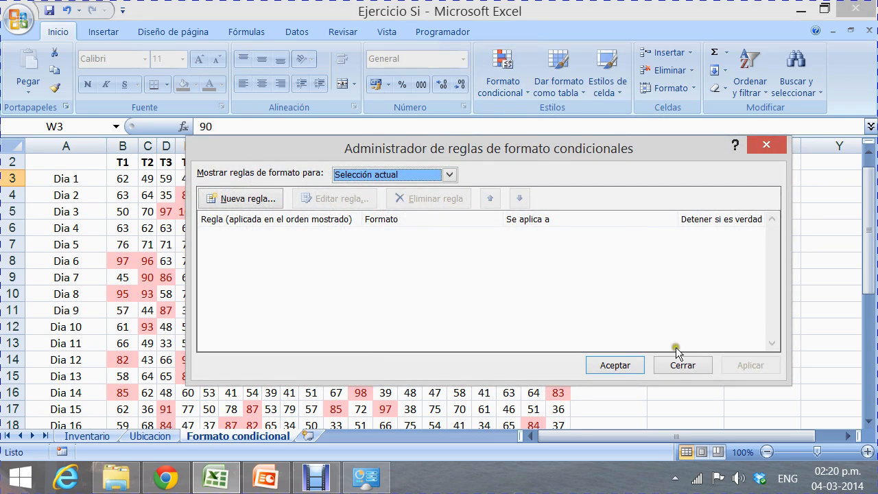
{"action": "left_click", "coordinate": [703, 370]}
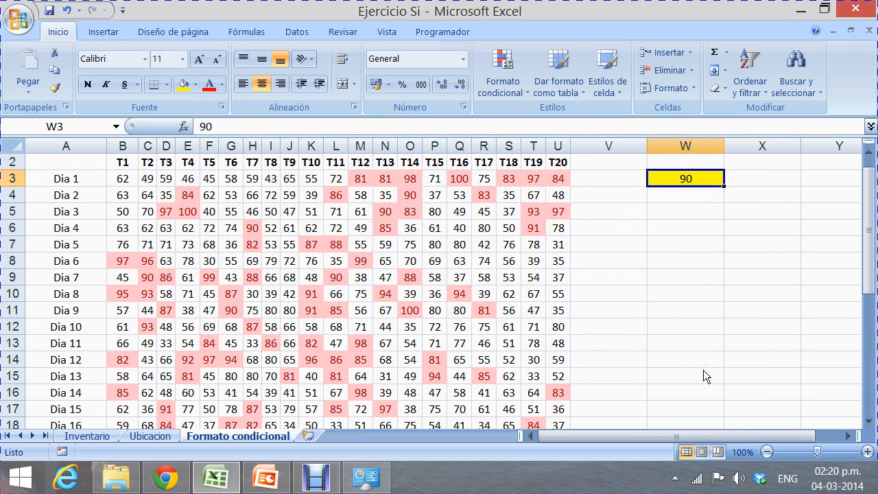
{"action": "left_click", "coordinate": [271, 212]}
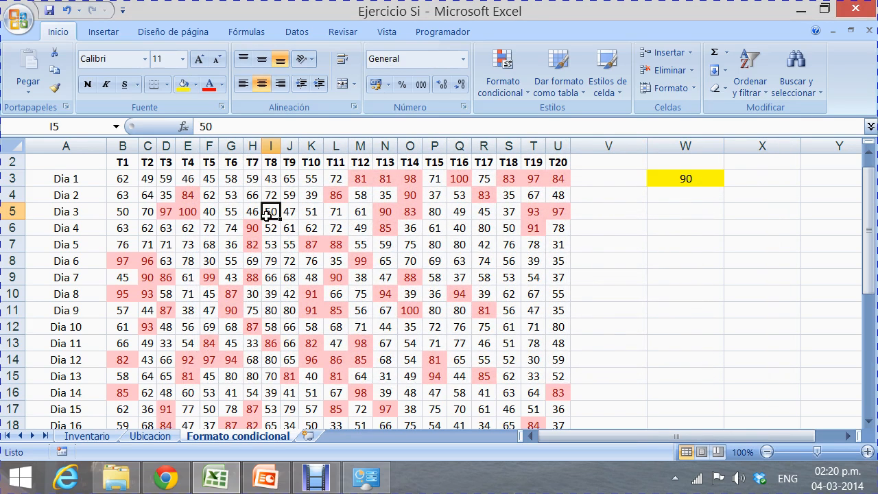
Edit the existing greater-than rule on table values B3:U32 to use cell $W$3 as its threshold, and apply it.
{"action": "left_click", "coordinate": [126, 176]}
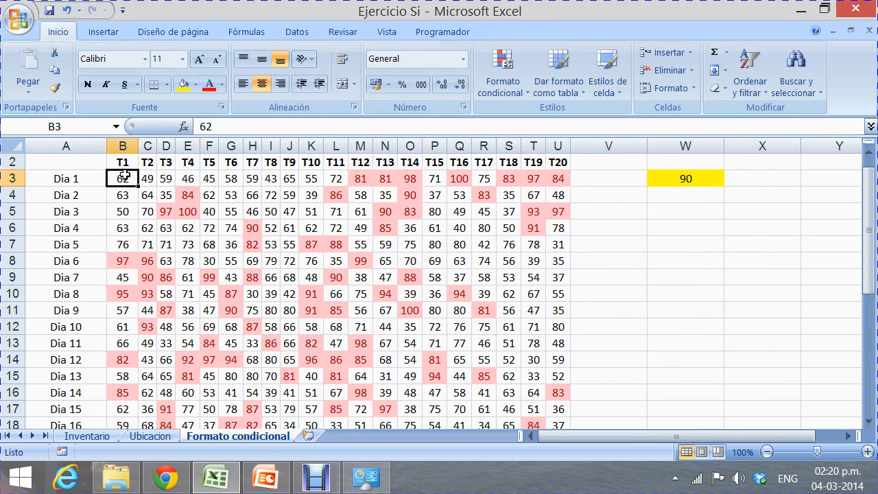
{"action": "key", "text": "ctrl+shift+Right"}
{"action": "key", "text": "ctrl+shift+Down"}
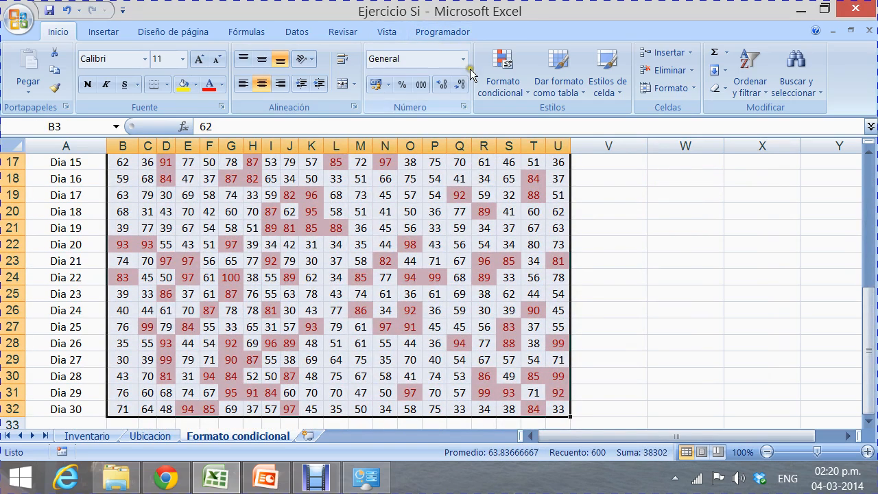
{"action": "left_click", "coordinate": [495, 73]}
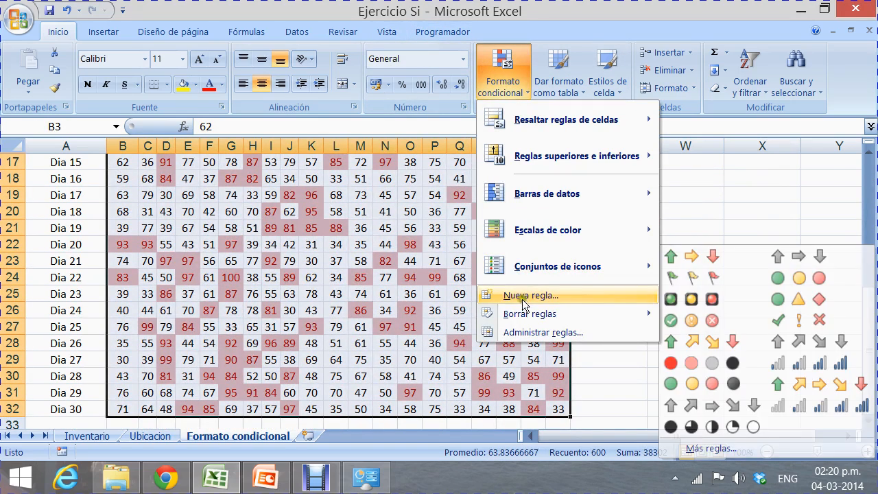
{"action": "left_click", "coordinate": [525, 332]}
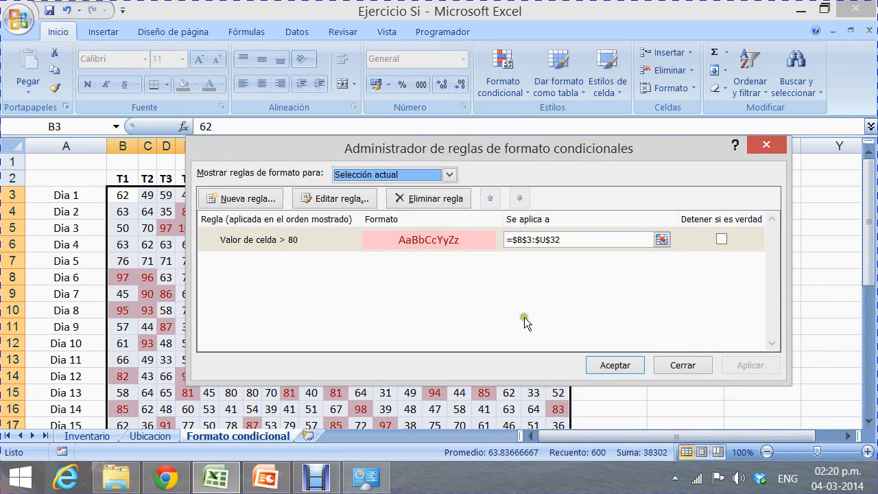
{"action": "left_click", "coordinate": [354, 200]}
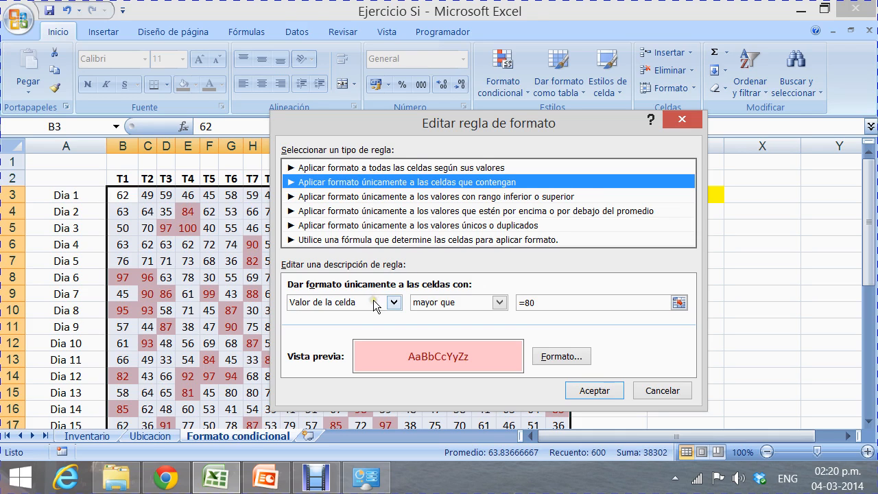
{"action": "left_click", "coordinate": [679, 302]}
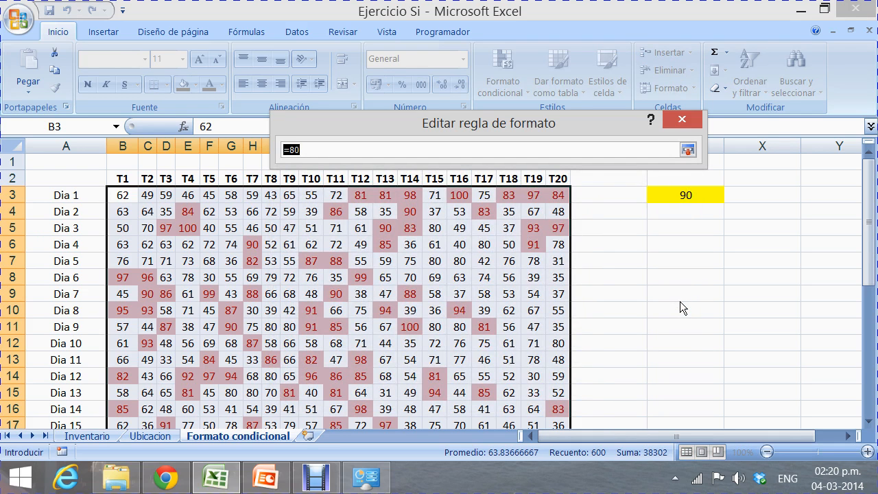
{"action": "key", "text": "BackSpace"}
{"action": "left_click", "coordinate": [691, 196]}
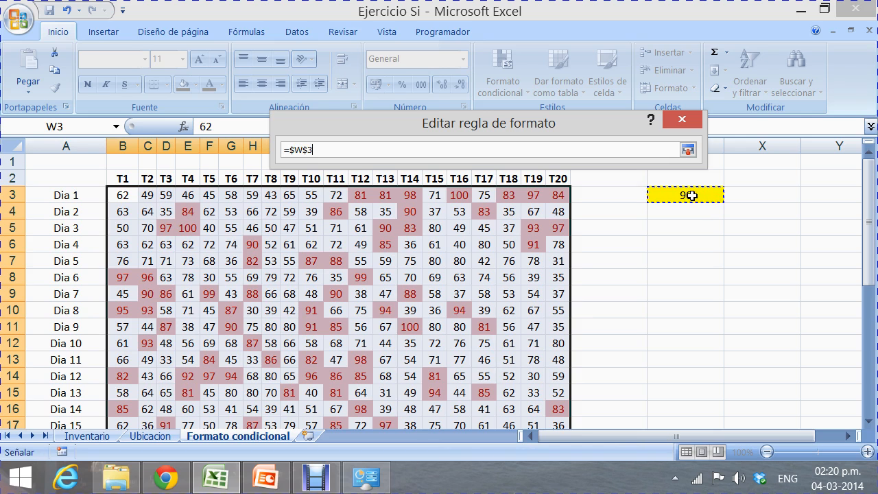
{"action": "key", "text": "Return"}
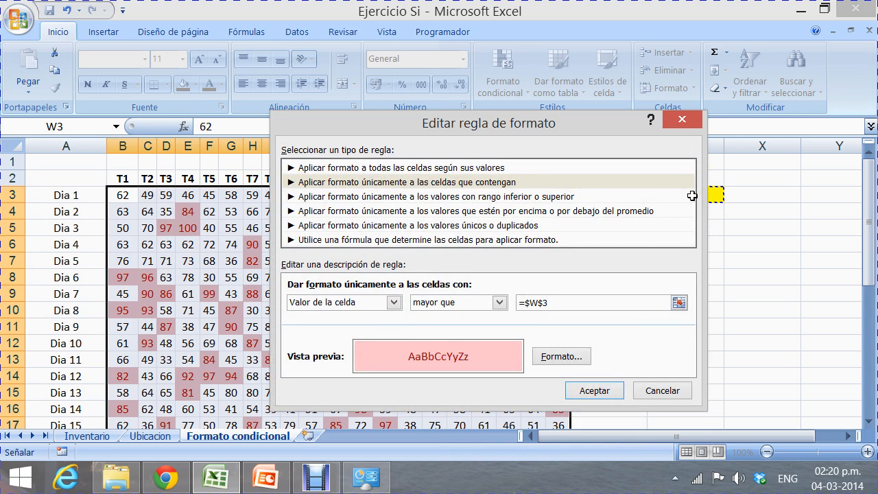
{"action": "left_click", "coordinate": [596, 388]}
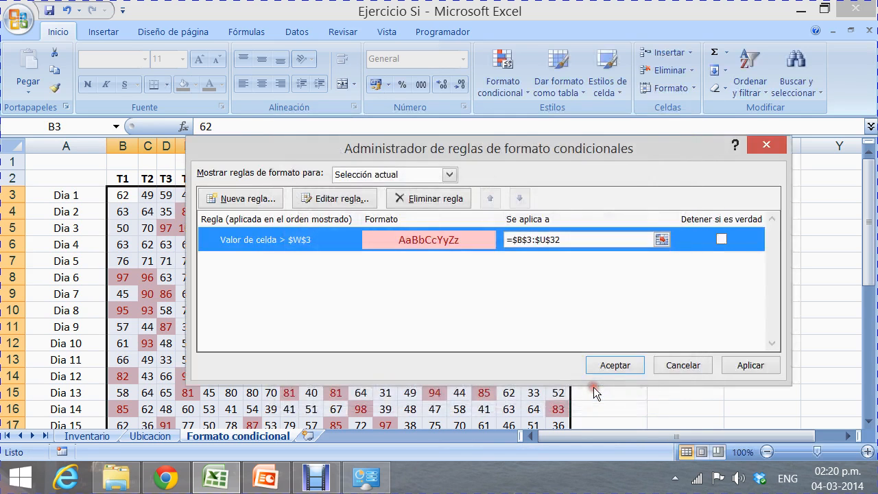
{"action": "left_click", "coordinate": [614, 364]}
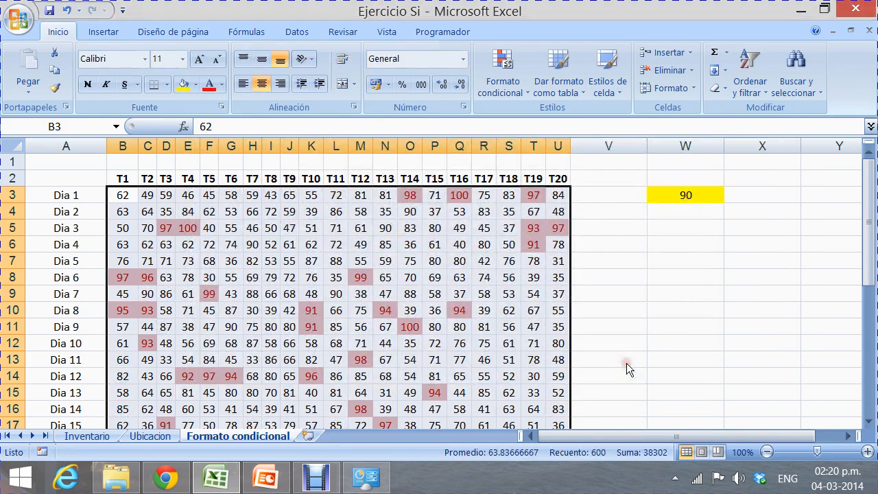
Try the threshold value 60 in the yellow cell W3.
{"action": "left_click", "coordinate": [469, 251]}
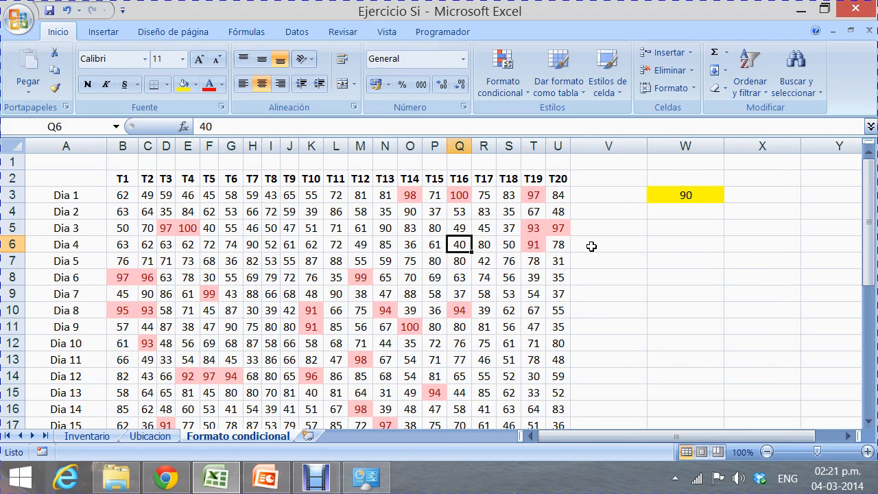
{"action": "left_click", "coordinate": [677, 196]}
{"action": "type", "text": "60"}
{"action": "key", "text": "Return"}
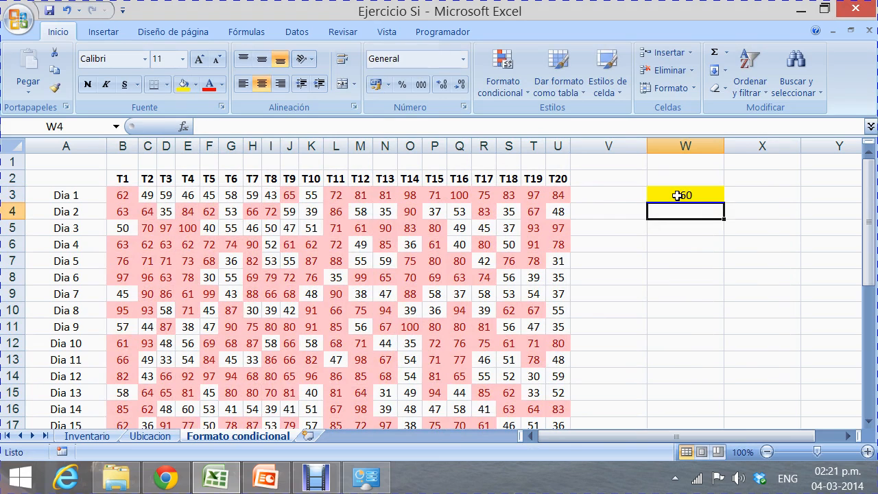
Set the threshold in W3 to 95 and check the highlighted values in the Dia 1 and Dia 3 rows.
{"action": "left_click", "coordinate": [677, 196]}
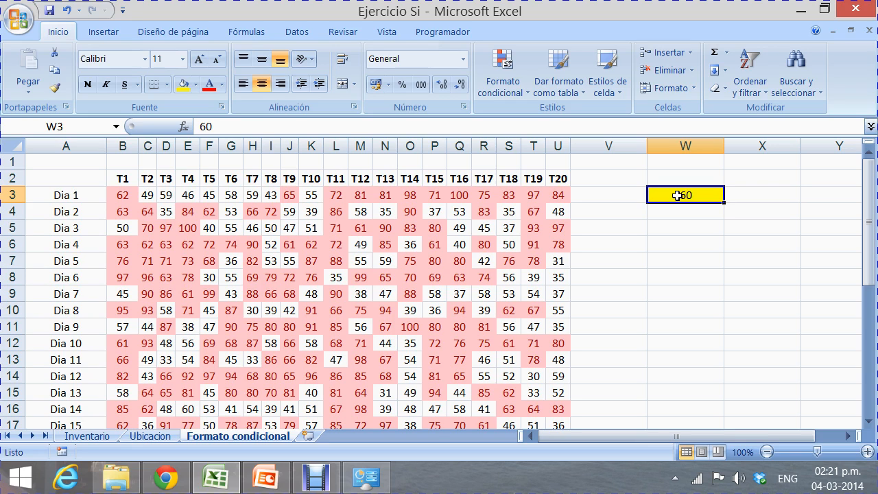
{"action": "type", "text": "95"}
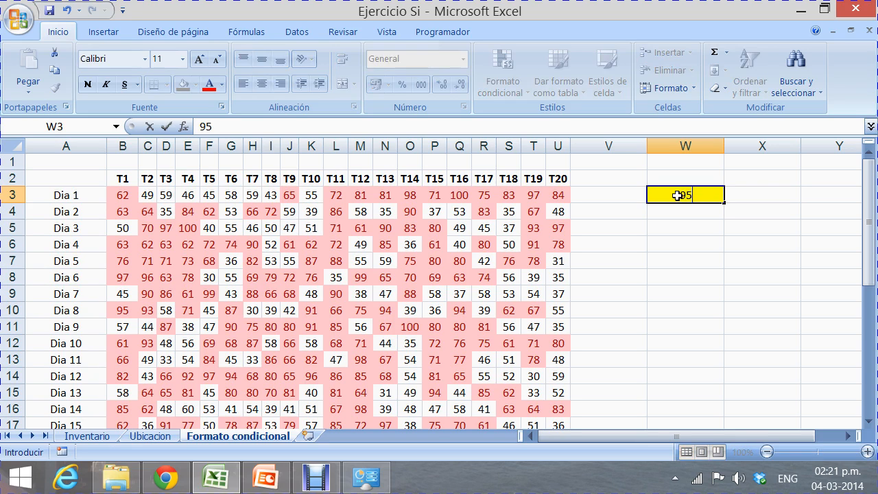
{"action": "key", "text": "Return"}
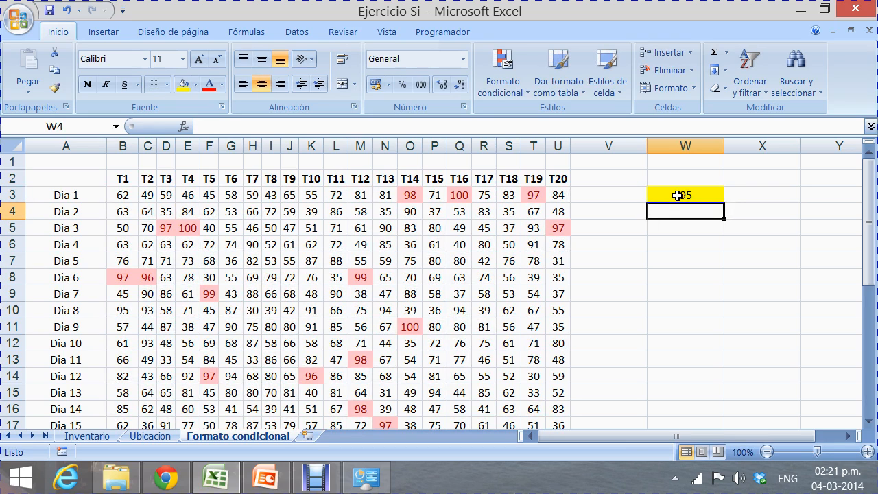
{"action": "left_click", "coordinate": [405, 195]}
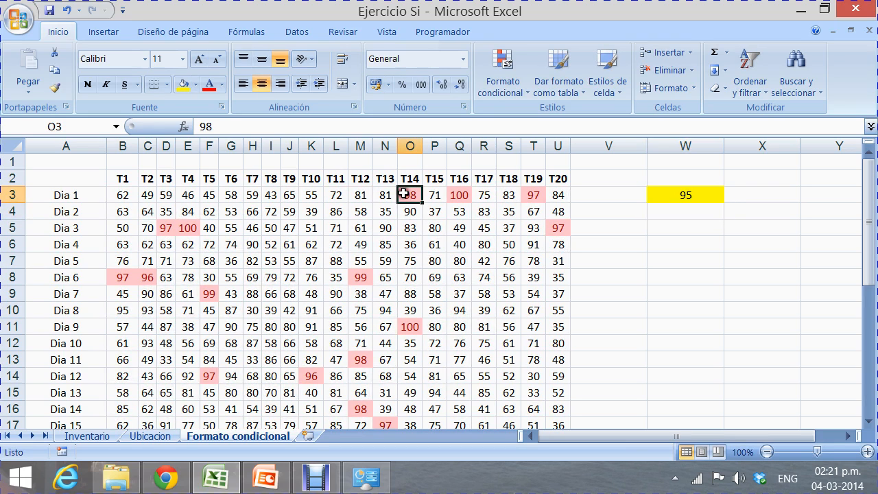
{"action": "left_click", "coordinate": [459, 195]}
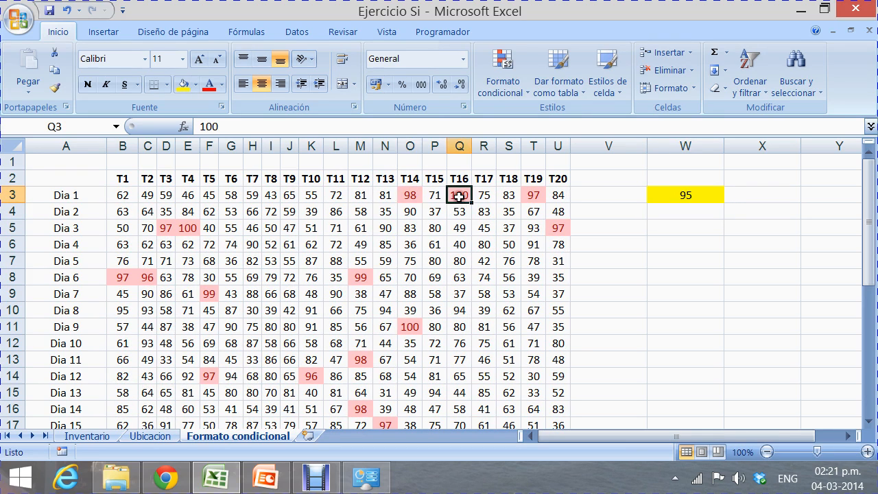
{"action": "left_click", "coordinate": [529, 196]}
{"action": "left_click", "coordinate": [556, 227]}
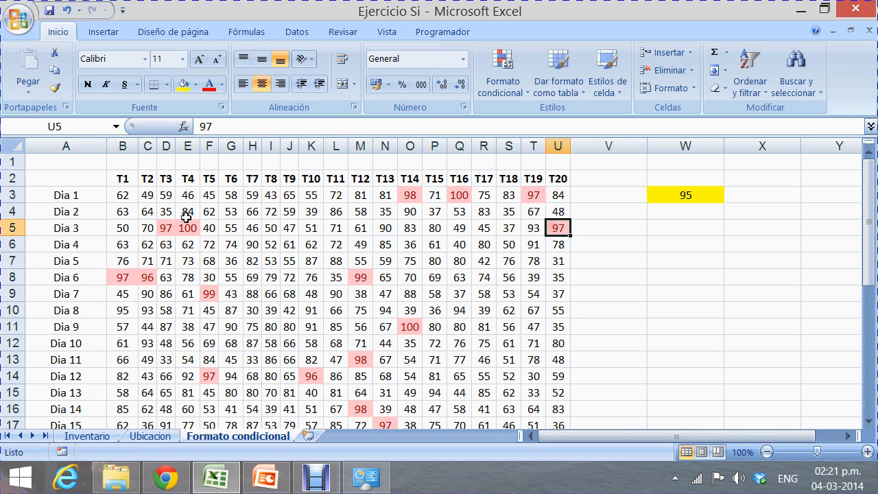
Set up a between conditional formatting rule with limits 40 and 60 on all table values, B3:U32.
{"action": "left_click", "coordinate": [127, 196]}
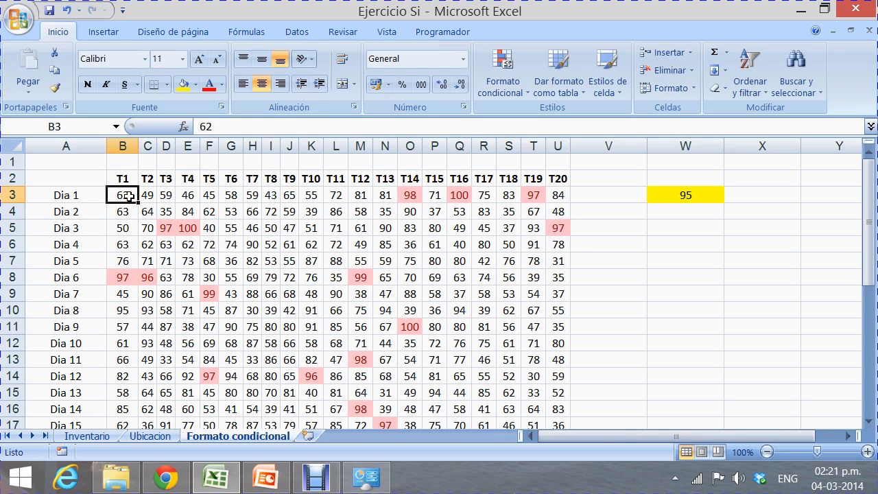
{"action": "key", "text": "ctrl+shift+Right"}
{"action": "key", "text": "ctrl+shift+Down"}
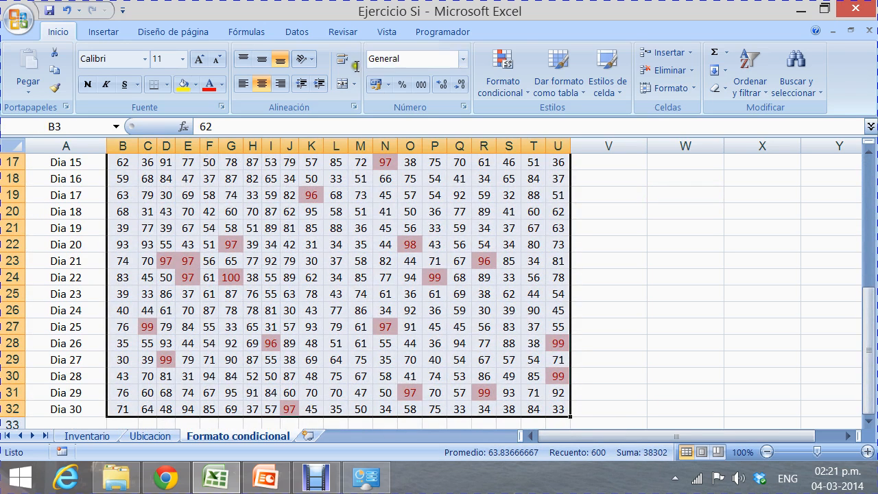
{"action": "left_click", "coordinate": [507, 80]}
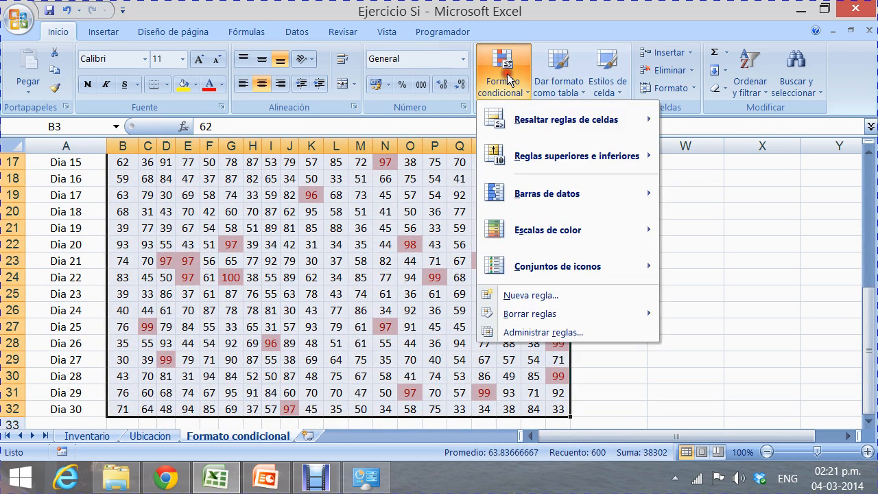
{"action": "mouse_move", "coordinate": [509, 116]}
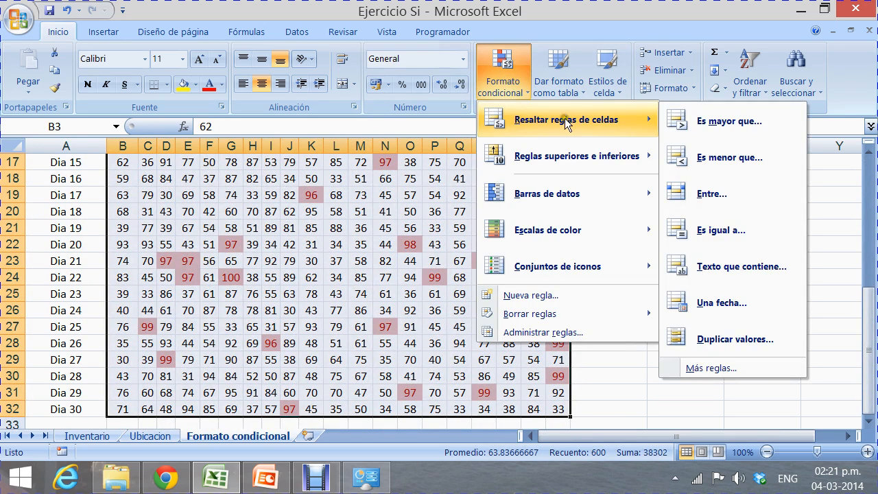
{"action": "left_click", "coordinate": [703, 190]}
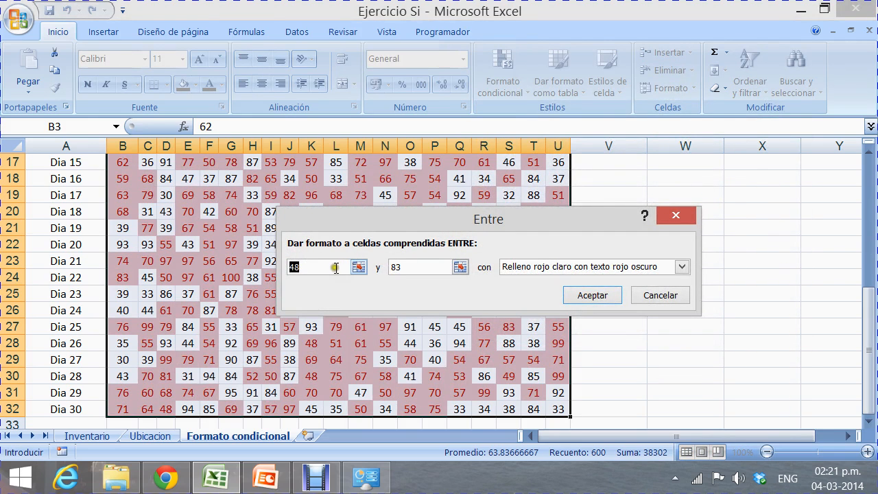
{"action": "type", "text": "4"}
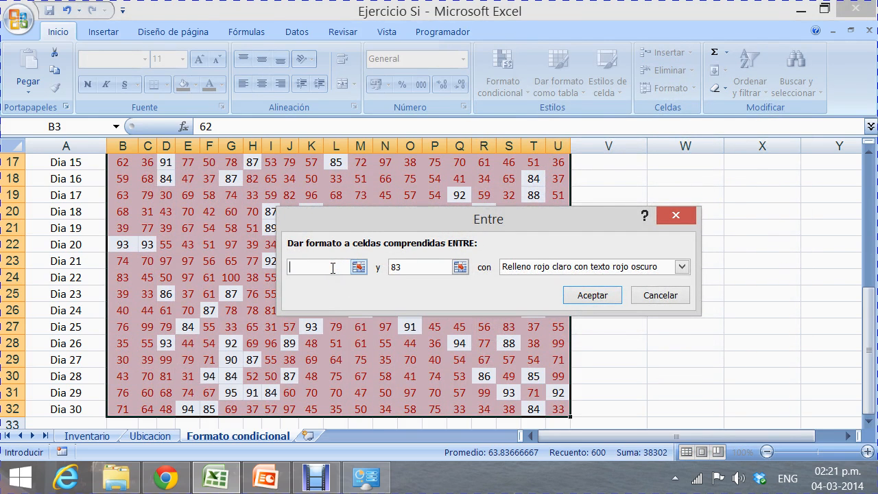
{"action": "type", "text": "0"}
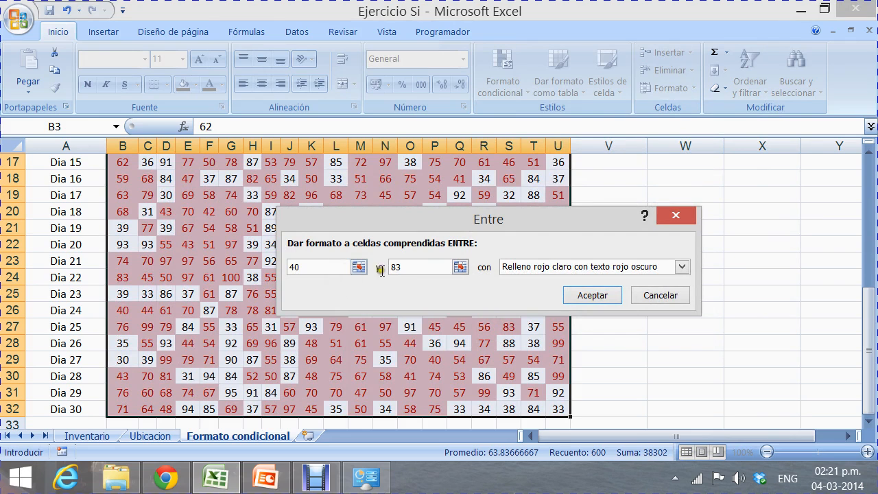
{"action": "left_click", "coordinate": [434, 265]}
{"action": "key", "text": "BackSpace"}
{"action": "key", "text": "BackSpace"}
{"action": "type", "text": "60"}
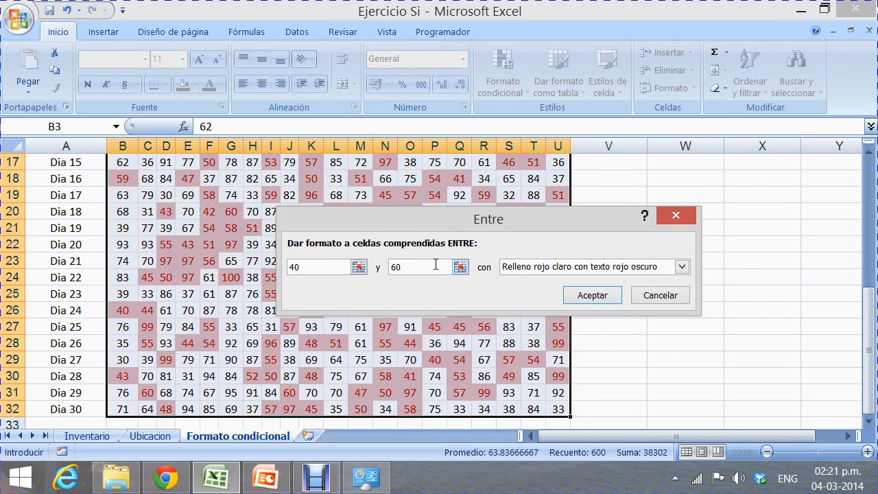
Choose "Relleno verde con texto verde oscuro" as the between rule's format and apply it.
{"action": "left_click", "coordinate": [583, 267]}
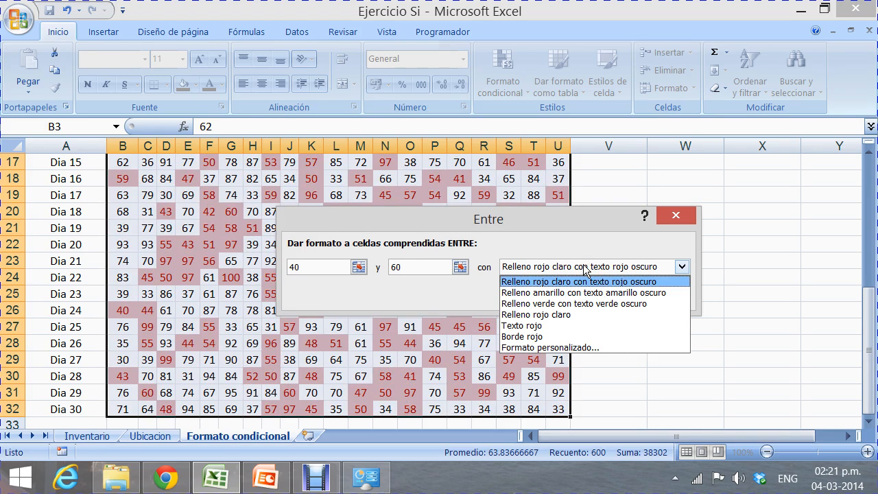
{"action": "left_click", "coordinate": [579, 303]}
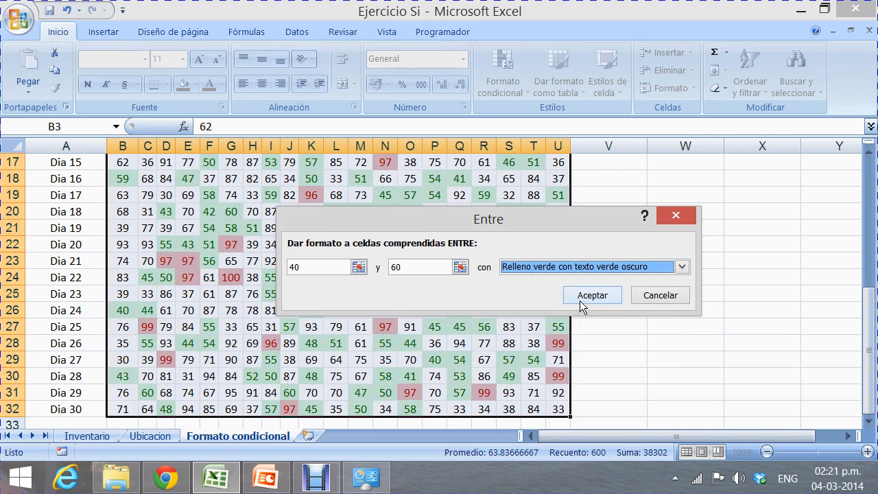
{"action": "left_click", "coordinate": [585, 298]}
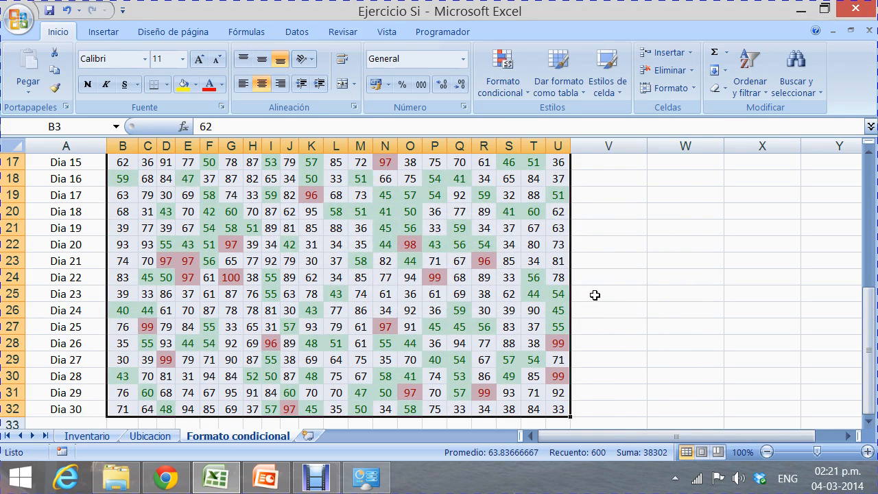
Examine the green and red highlighting in the table, going from the Dia 23 row back up to Dia 4.
{"action": "left_click", "coordinate": [595, 294]}
{"action": "key", "text": "Up"}
{"action": "key", "text": "Up"}
{"action": "key", "text": "Up"}
{"action": "key", "text": "Up"}
{"action": "key", "text": "Up"}
{"action": "key", "text": "Up"}
{"action": "key", "text": "Up"}
{"action": "key", "text": "Up"}
{"action": "key", "text": "Up"}
{"action": "key", "text": "Up"}
{"action": "key", "text": "Up"}
{"action": "key", "text": "Up"}
{"action": "key", "text": "Up"}
{"action": "key", "text": "Up"}
{"action": "key", "text": "Up"}
{"action": "key", "text": "Up"}
{"action": "key", "text": "Up"}
{"action": "key", "text": "Up"}
{"action": "key", "text": "Up"}
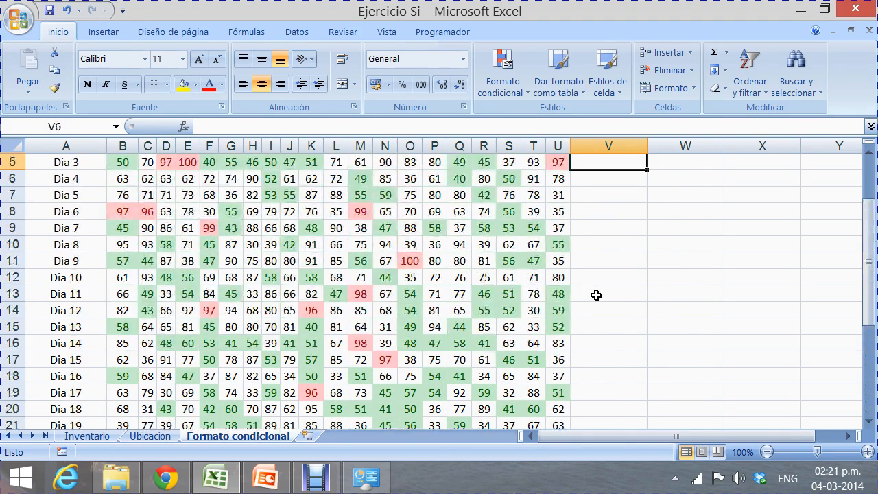
Examine the red and green highlighted values along the Dia 1 row, from T20 to T1 and back to T8.
{"action": "key", "text": "Up"}
{"action": "key", "text": "Up"}
{"action": "key", "text": "Up"}
{"action": "key", "text": "Up"}
{"action": "key", "text": "Down"}
{"action": "key", "text": "Left"}
{"action": "key", "text": "Left"}
{"action": "key", "text": "Left"}
{"action": "key", "text": "Left"}
{"action": "key", "text": "Left"}
{"action": "key", "text": "Left"}
{"action": "key", "text": "Left"}
{"action": "key", "text": "Left"}
{"action": "key", "text": "Left"}
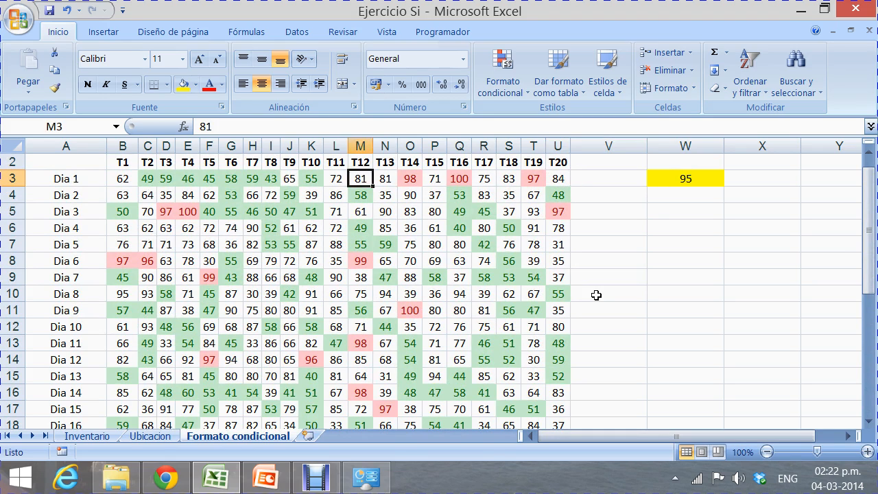
{"action": "key", "text": "Left"}
{"action": "key", "text": "Left"}
{"action": "key", "text": "Left"}
{"action": "key", "text": "Left"}
{"action": "key", "text": "Left"}
{"action": "key", "text": "Left"}
{"action": "key", "text": "Left"}
{"action": "key", "text": "Left"}
{"action": "key", "text": "Left"}
{"action": "key", "text": "Left"}
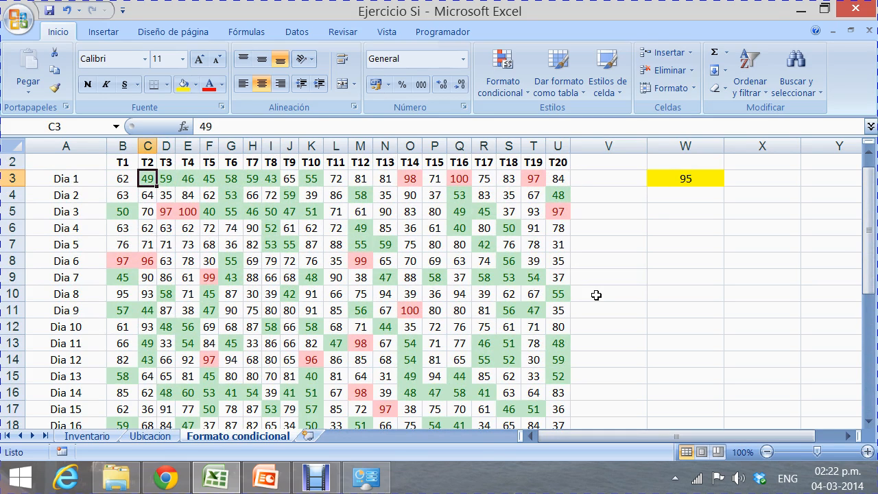
{"action": "key", "text": "Right"}
{"action": "key", "text": "Right"}
{"action": "key", "text": "Right"}
{"action": "key", "text": "Right"}
{"action": "key", "text": "Right"}
{"action": "key", "text": "Right"}
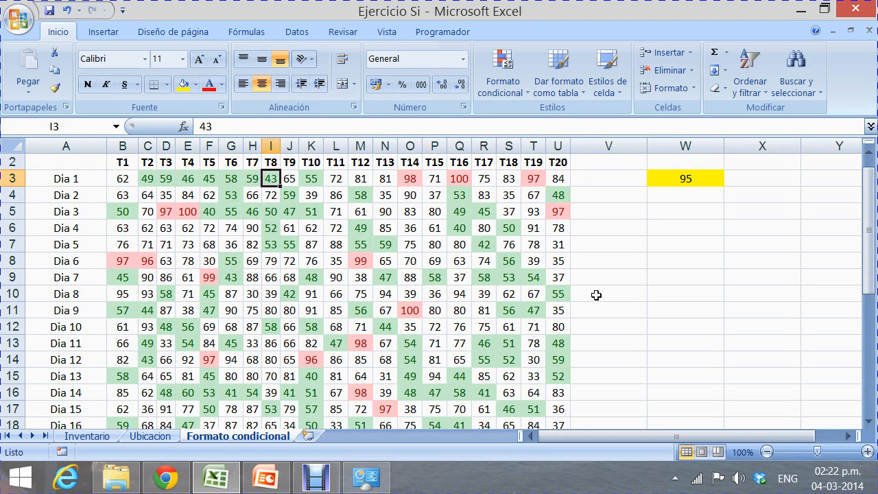
Delete the "Valor de celda > $W$3" conditional formatting rule from the table values B3:U32 and apply the change.
{"action": "key", "text": "Left"}
{"action": "key", "text": "Left"}
{"action": "key", "text": "Left"}
{"action": "key", "text": "Left"}
{"action": "key", "text": "Left"}
{"action": "key", "text": "Left"}
{"action": "key", "text": "Left"}
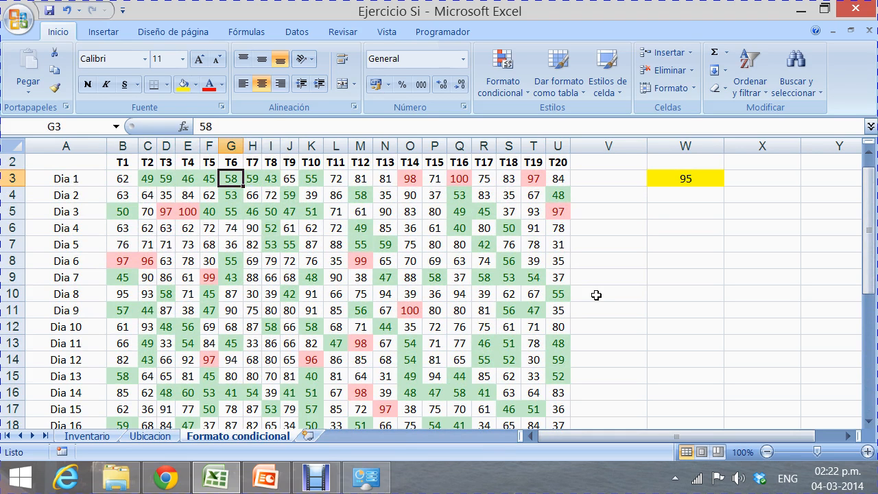
{"action": "key", "text": "ctrl+shift+Right"}
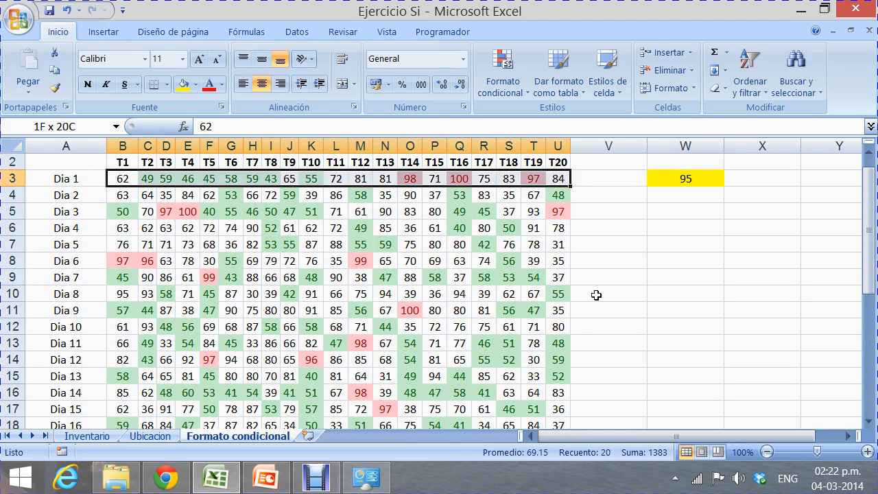
{"action": "key", "text": "ctrl+shift+Down"}
{"action": "left_click", "coordinate": [517, 81]}
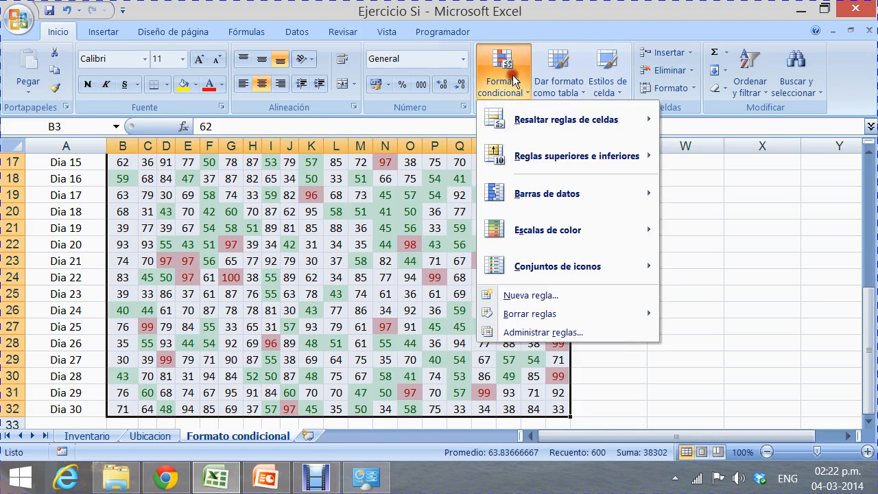
{"action": "left_click", "coordinate": [514, 333]}
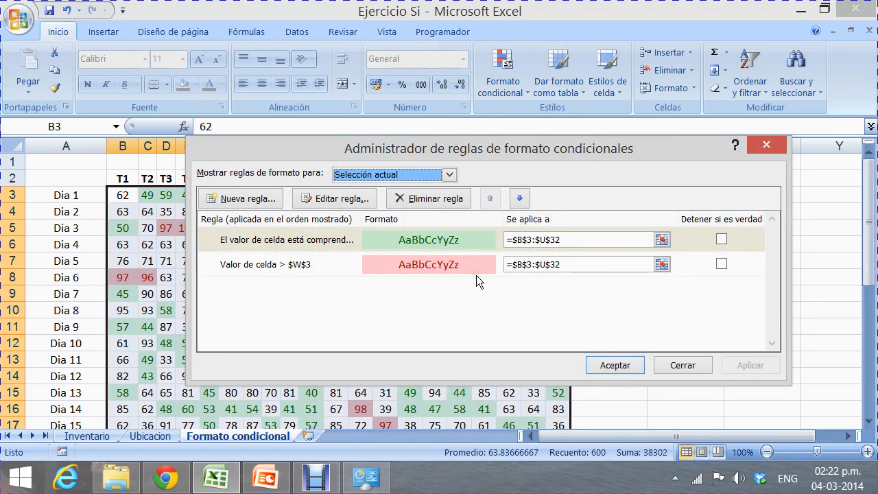
{"action": "left_click", "coordinate": [346, 243]}
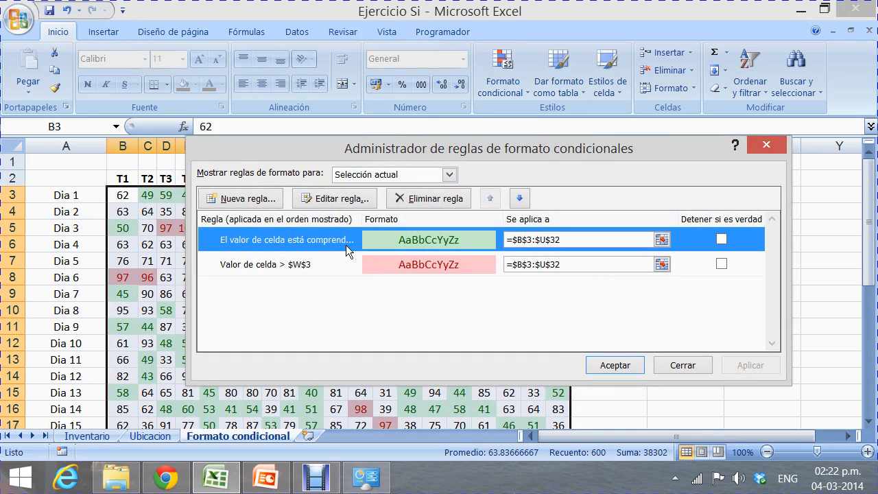
{"action": "left_click", "coordinate": [333, 266]}
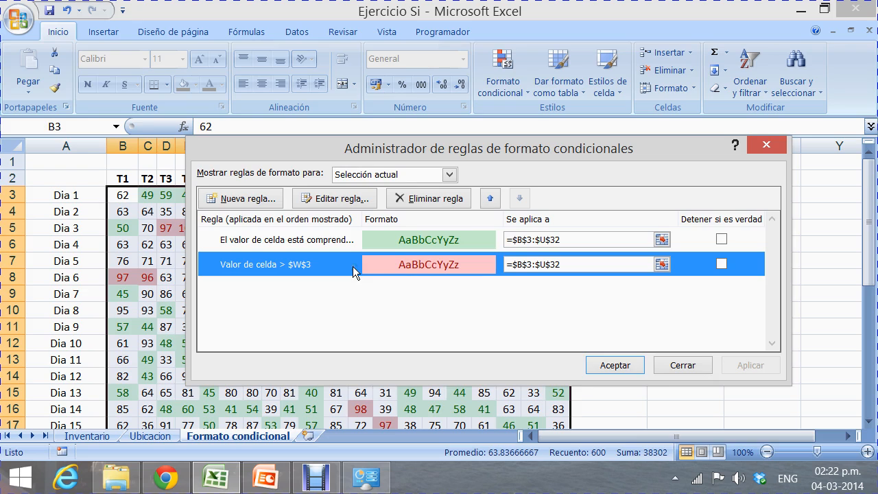
{"action": "left_click", "coordinate": [438, 201]}
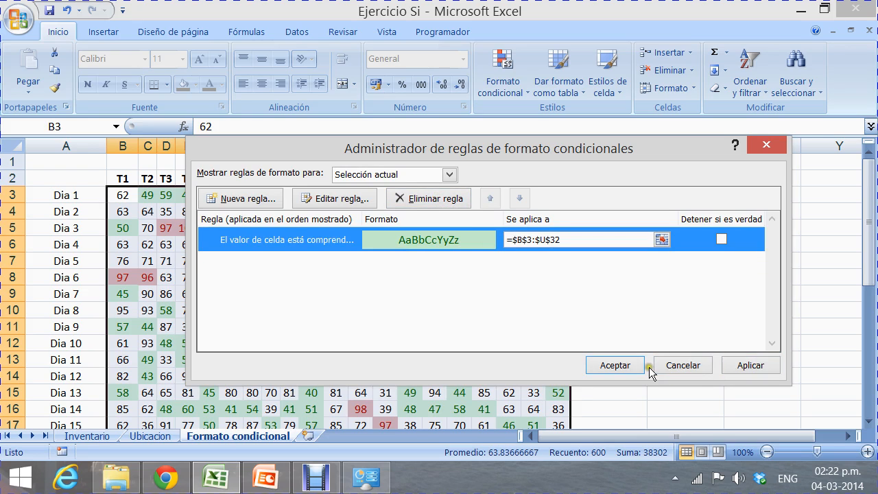
{"action": "left_click", "coordinate": [736, 367]}
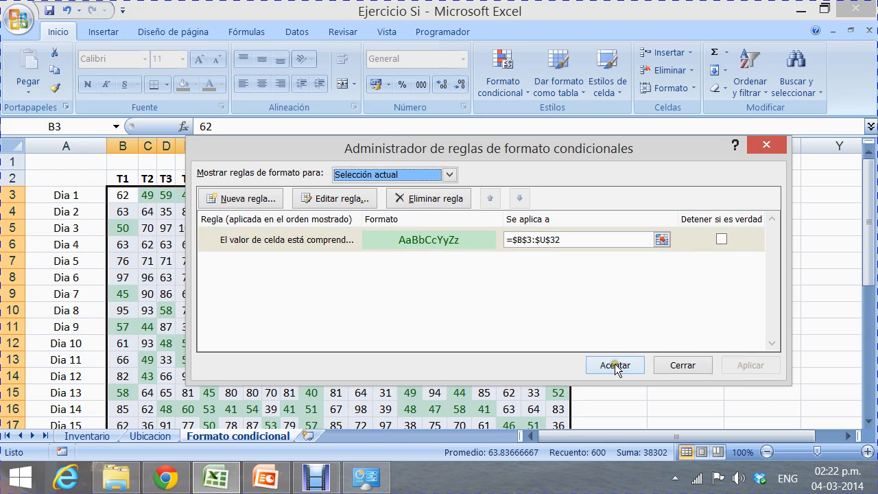
{"action": "left_click", "coordinate": [614, 365]}
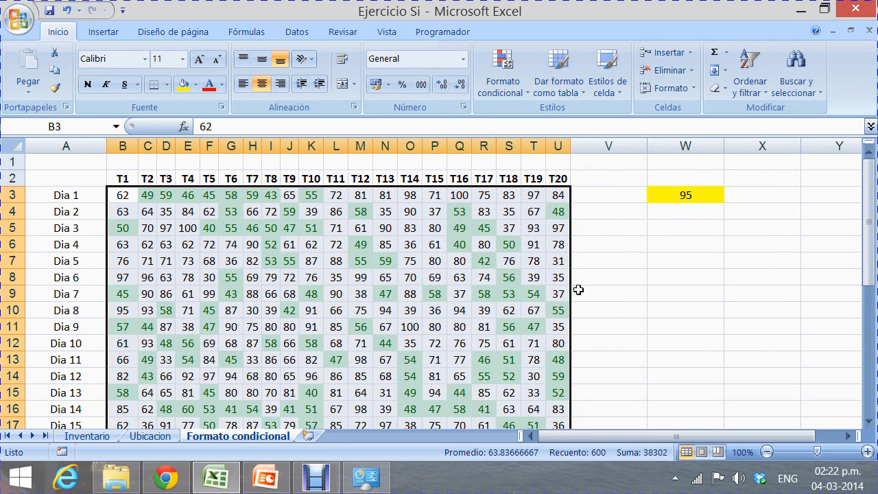
Apply the blue data bar conditional format ("Barra de datos azul") to the table values B3:U32.
{"action": "left_click", "coordinate": [492, 65]}
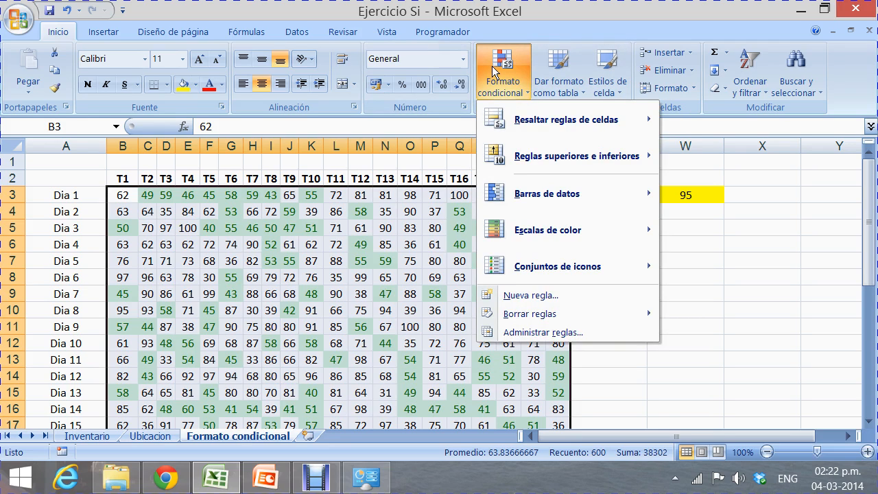
{"action": "mouse_move", "coordinate": [512, 191]}
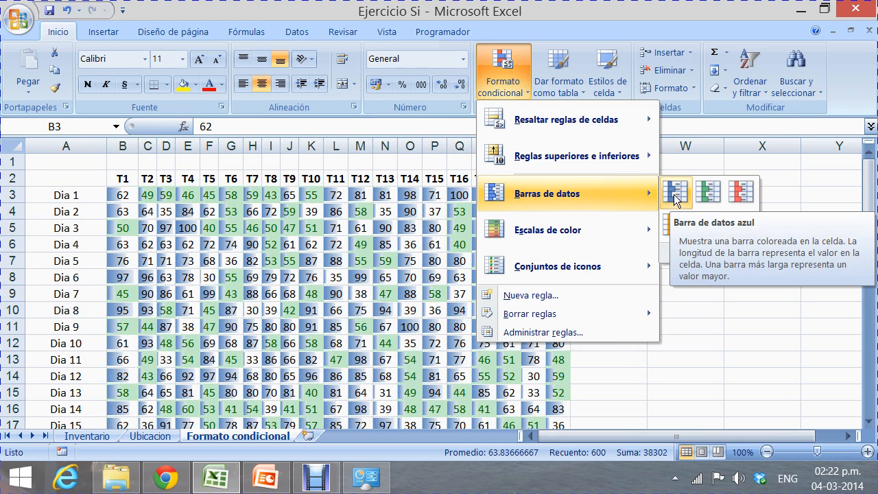
{"action": "left_click", "coordinate": [675, 195]}
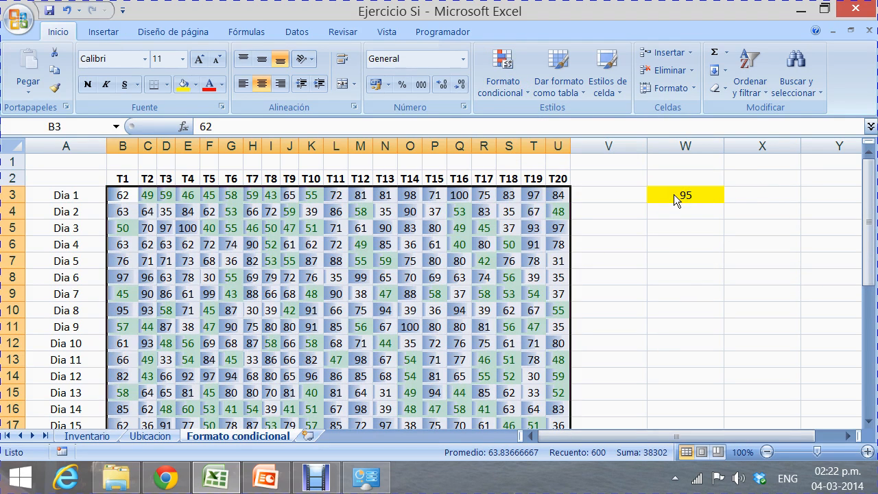
Delete the remaining green between-values rule from B3:U32, keeping only the data bar rule, and deselect the table.
{"action": "left_click", "coordinate": [516, 65]}
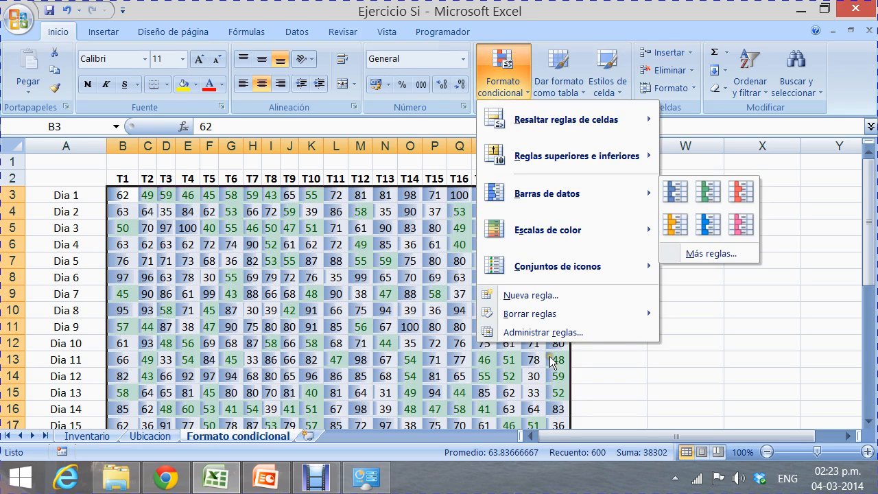
{"action": "left_click", "coordinate": [553, 333]}
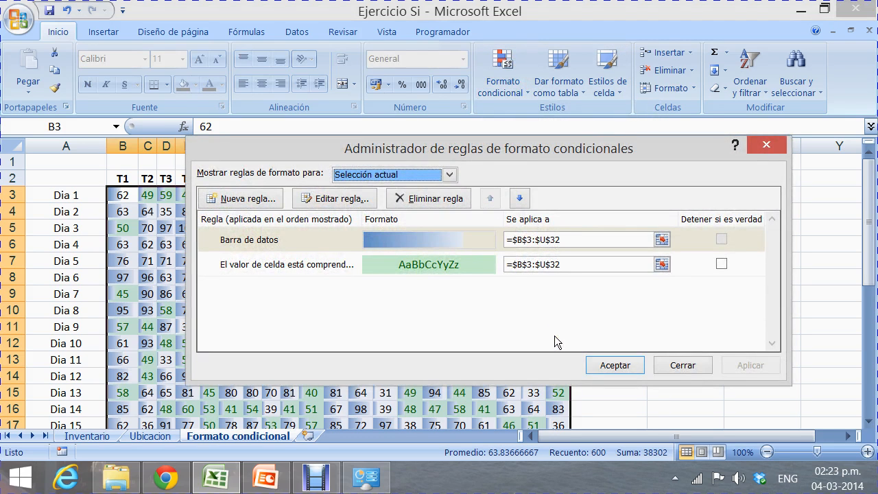
{"action": "left_click", "coordinate": [364, 265]}
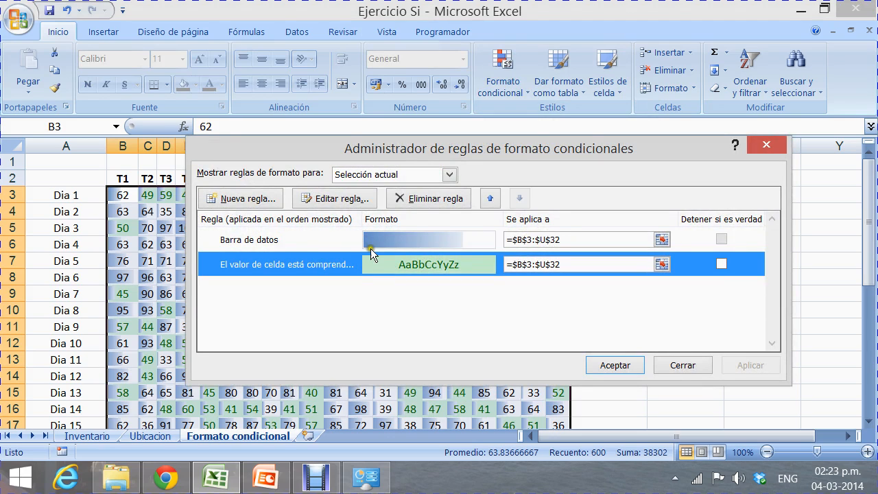
{"action": "left_click", "coordinate": [441, 201]}
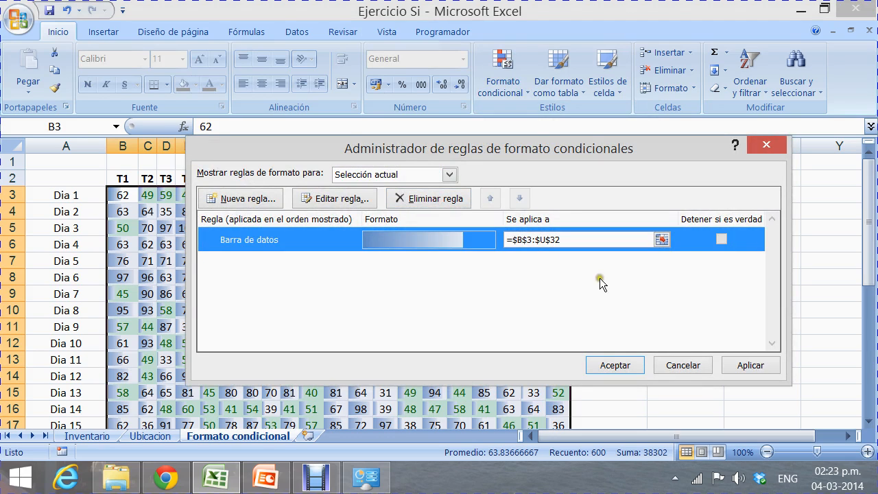
{"action": "left_click", "coordinate": [753, 366]}
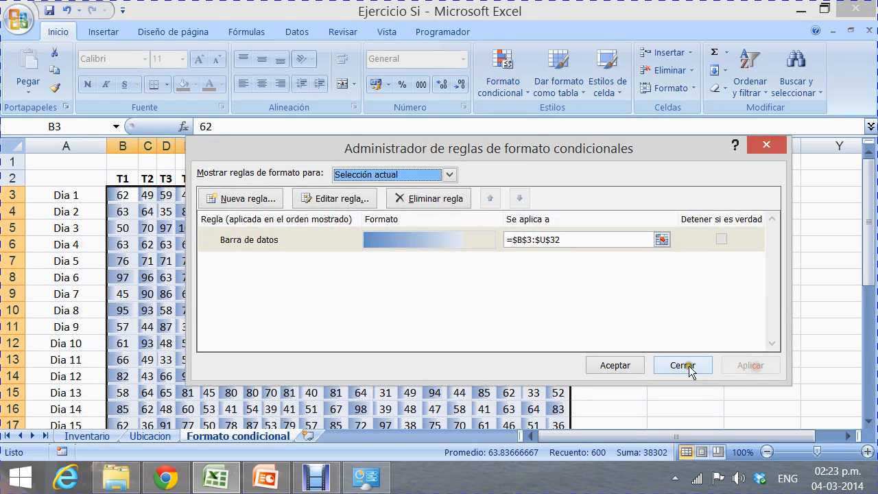
{"action": "left_click", "coordinate": [621, 365]}
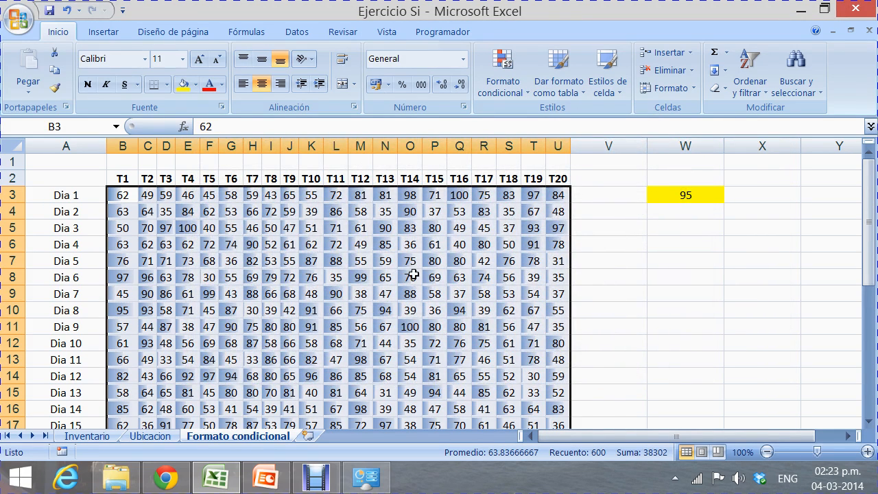
{"action": "left_click", "coordinate": [620, 289]}
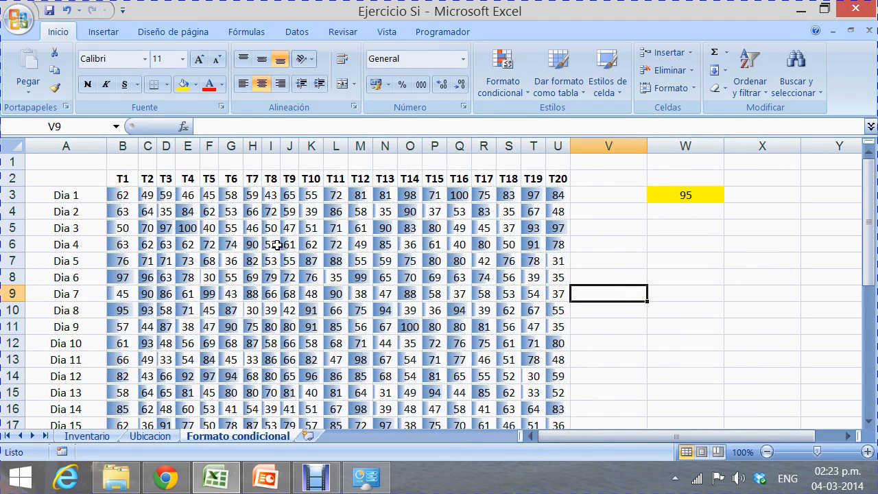
Check the data bar of the T4 value for Dia 3, and set the T1 value for Dia 7 (B9) to 1.
{"action": "left_click", "coordinate": [188, 228]}
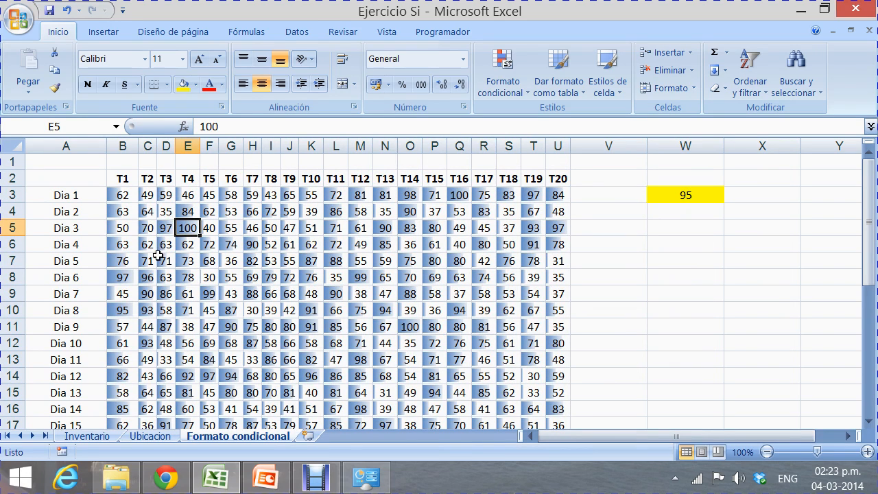
{"action": "left_click", "coordinate": [123, 293]}
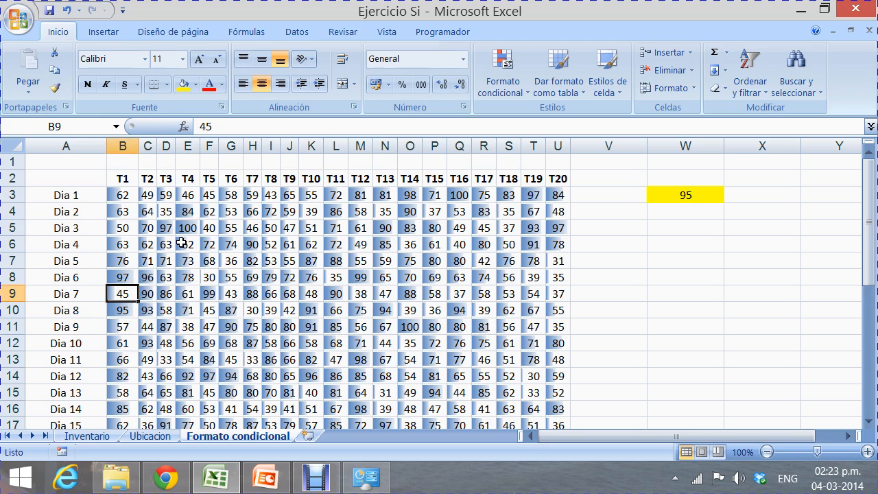
{"action": "type", "text": "1"}
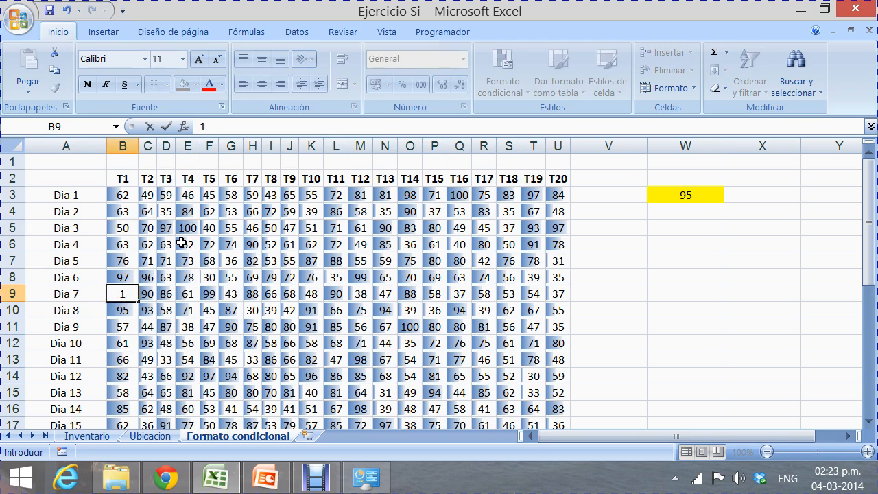
{"action": "key", "text": "Return"}
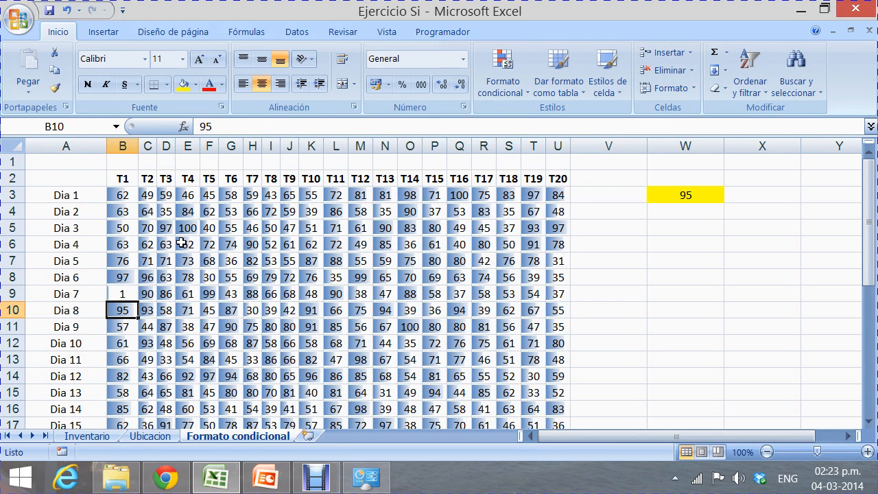
{"action": "left_click", "coordinate": [122, 294]}
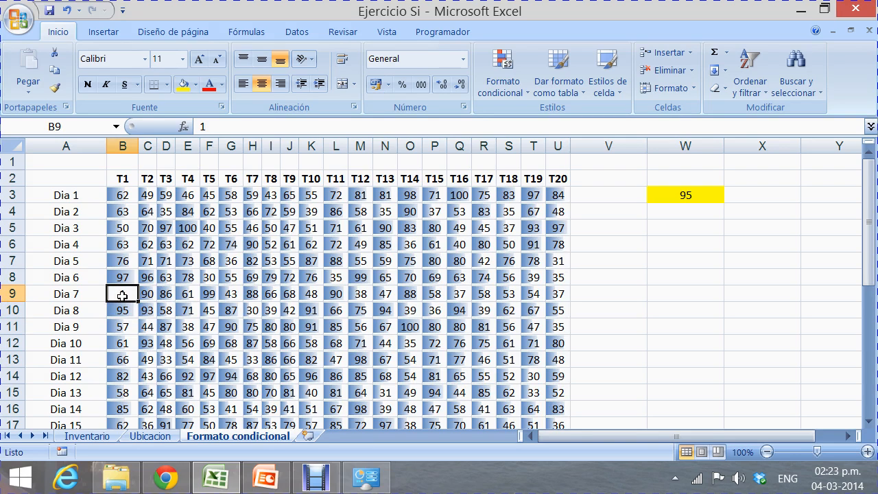
Preview the green, yellow and red color scale and the icon sets on table values B3:U32 without applying any.
{"action": "left_click", "coordinate": [117, 192]}
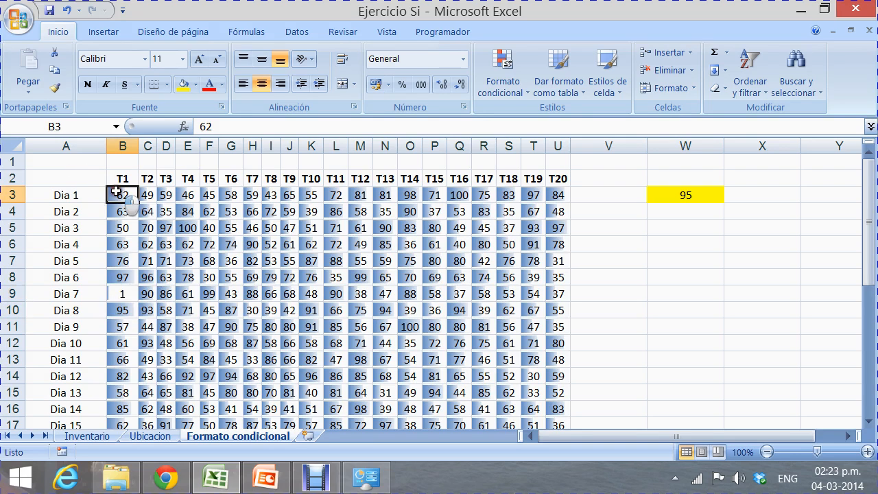
{"action": "key", "text": "ctrl+shift+Right"}
{"action": "key", "text": "ctrl+shift+Down"}
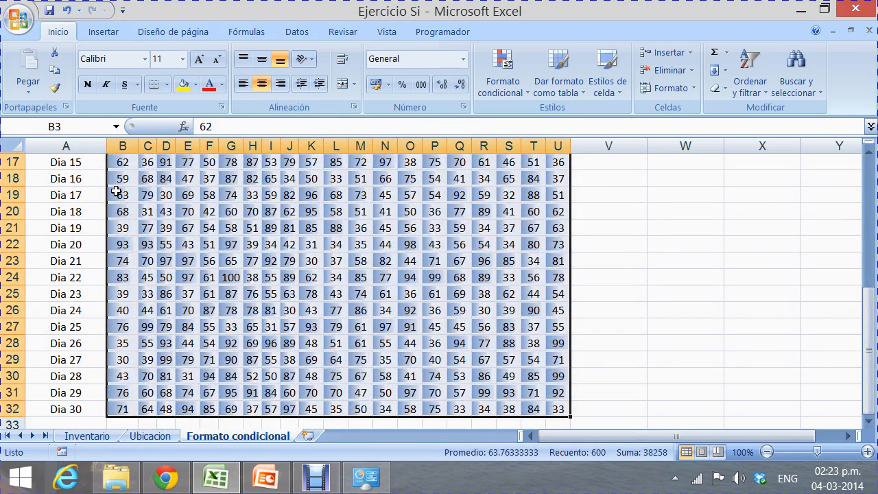
{"action": "left_click", "coordinate": [511, 71]}
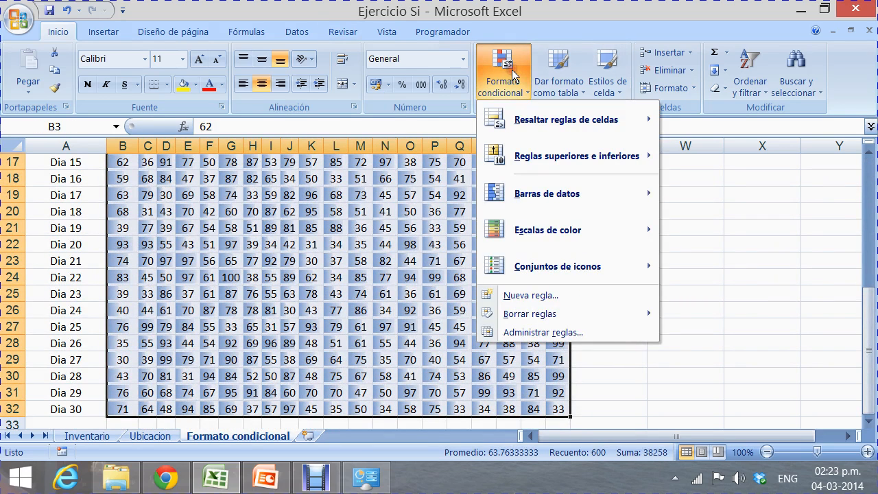
{"action": "mouse_move", "coordinate": [549, 314]}
{"action": "mouse_move", "coordinate": [549, 231]}
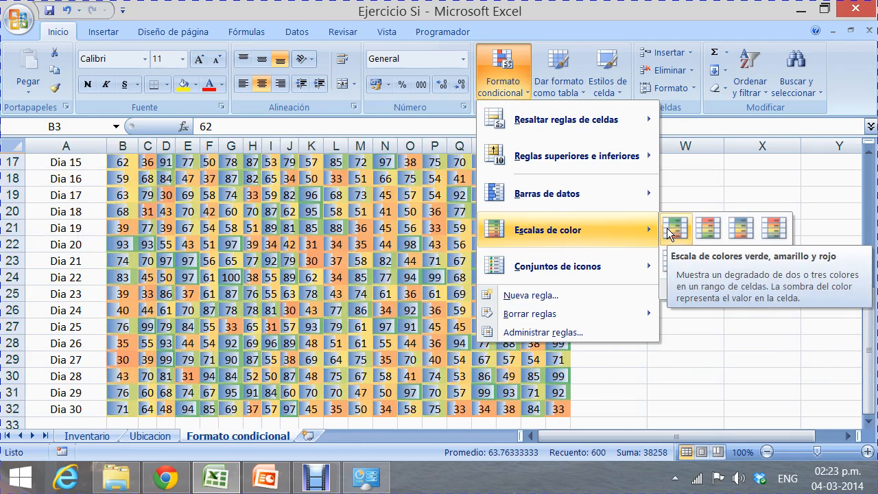
{"action": "mouse_move", "coordinate": [611, 267]}
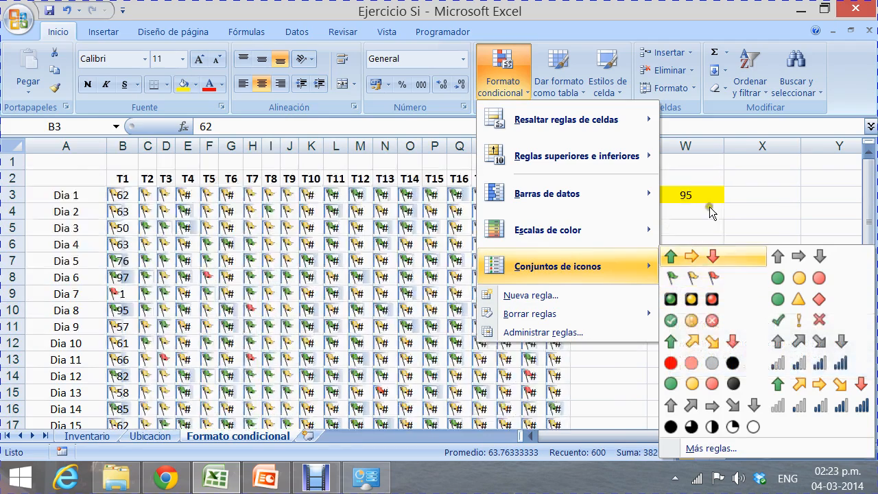
{"action": "left_click", "coordinate": [749, 186]}
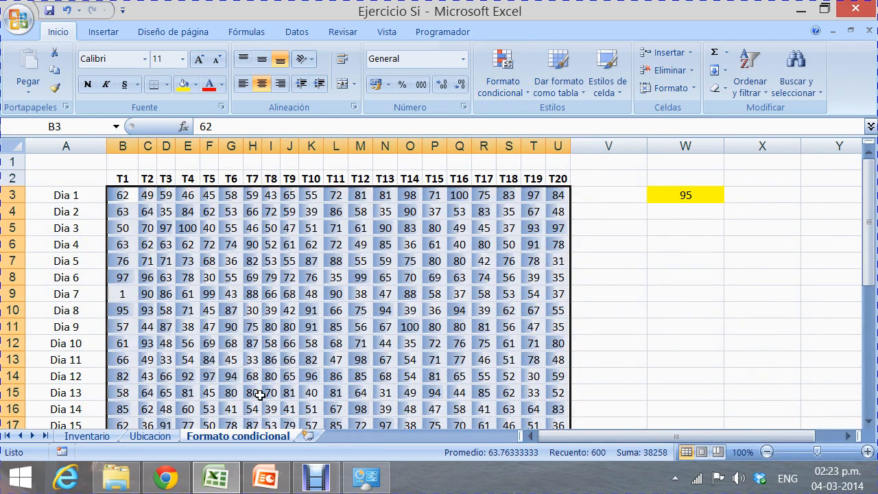
Switch to the Inventario sheet and view the formula in the first product's Código cell, E5.
{"action": "left_click", "coordinate": [87, 436]}
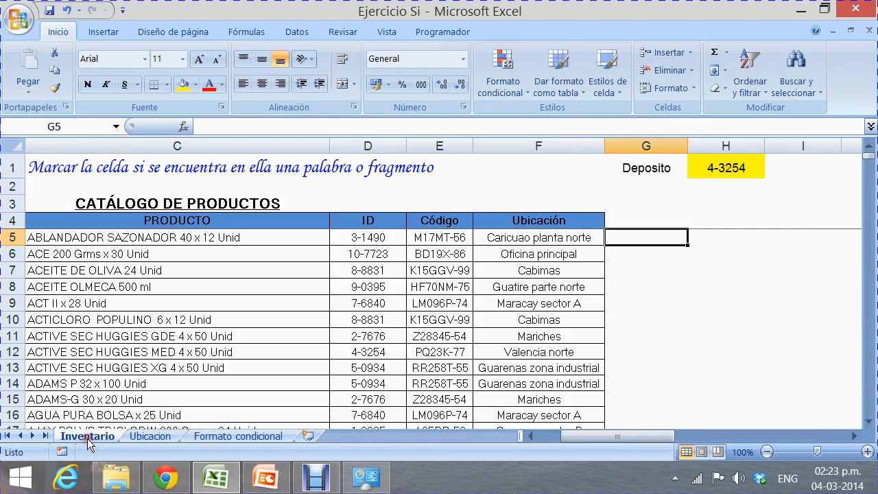
{"action": "key", "text": "Left"}
{"action": "key", "text": "Left"}
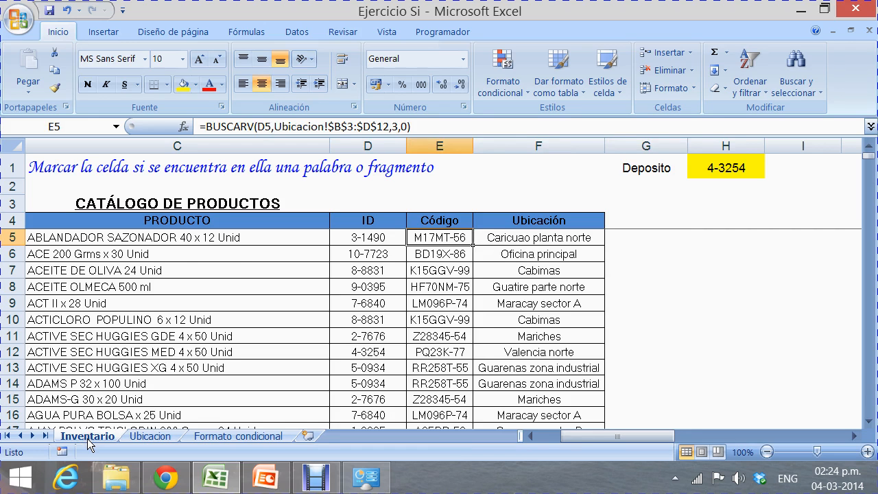
Set the Deposito value in H1 to 3-1490 from its list of IDs.
{"action": "key", "text": "Home"}
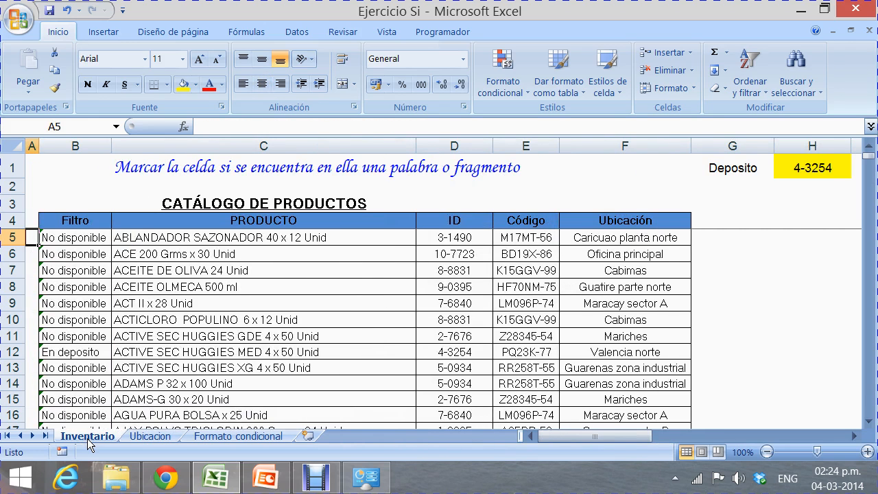
{"action": "left_click", "coordinate": [833, 166]}
{"action": "left_click", "coordinate": [855, 169]}
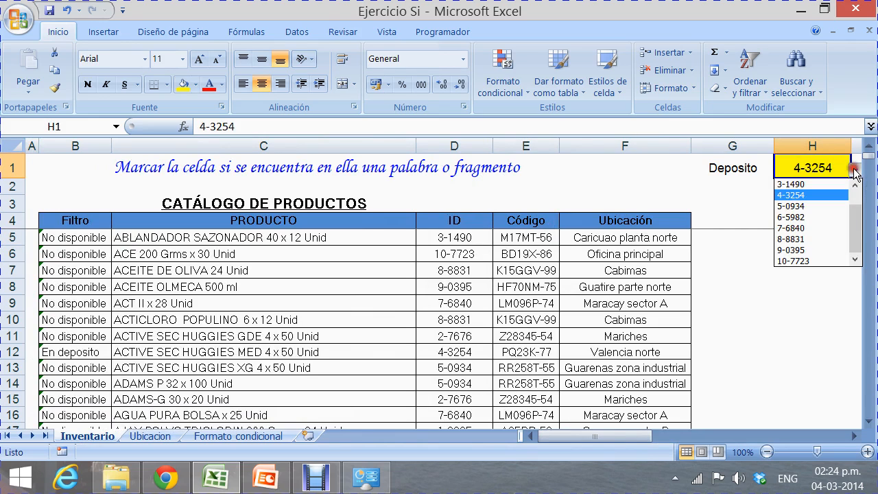
{"action": "left_click", "coordinate": [833, 183]}
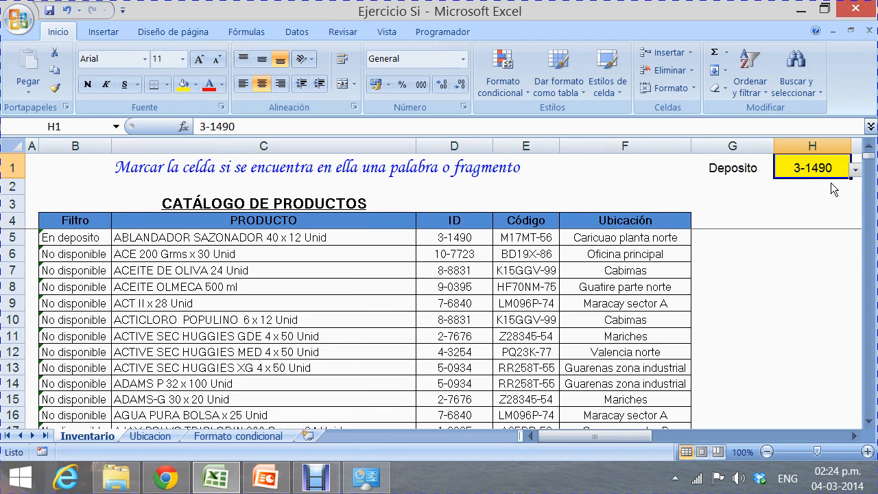
Start a text-contains highlight rule for "En deposito" on the whole Filtro column, B5:B956.
{"action": "left_click", "coordinate": [88, 238]}
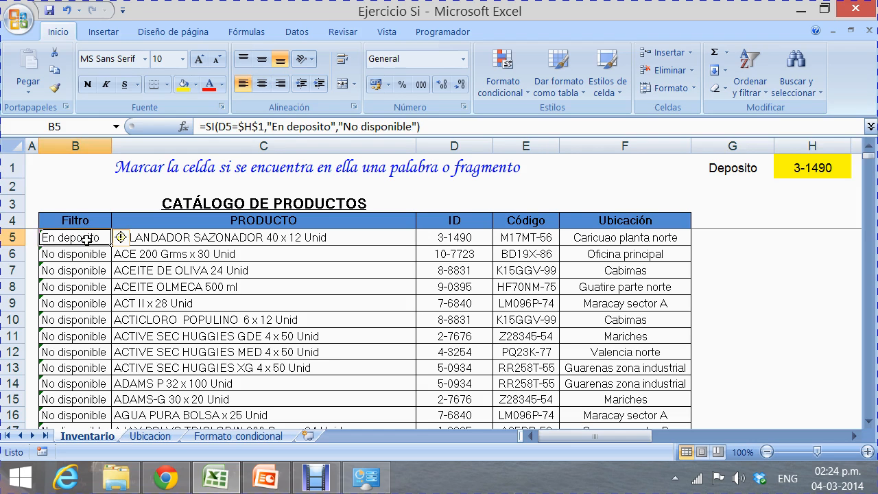
{"action": "key", "text": "ctrl+shift+Down"}
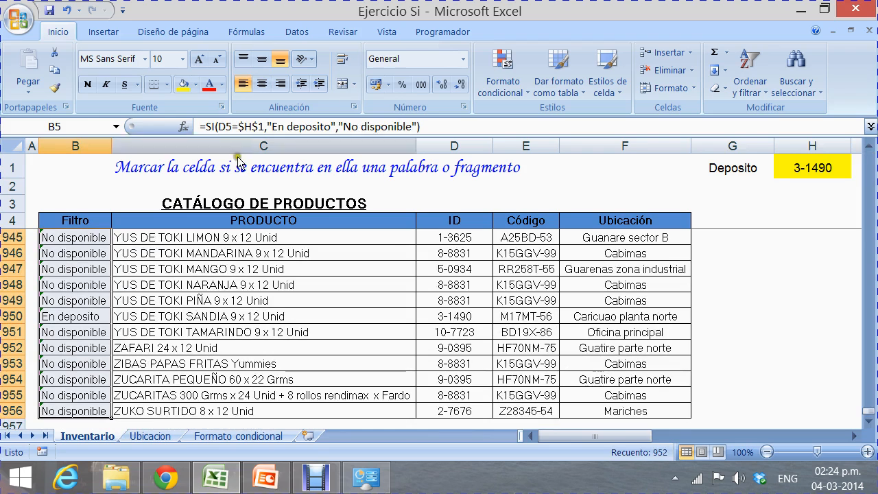
{"action": "left_click", "coordinate": [510, 67]}
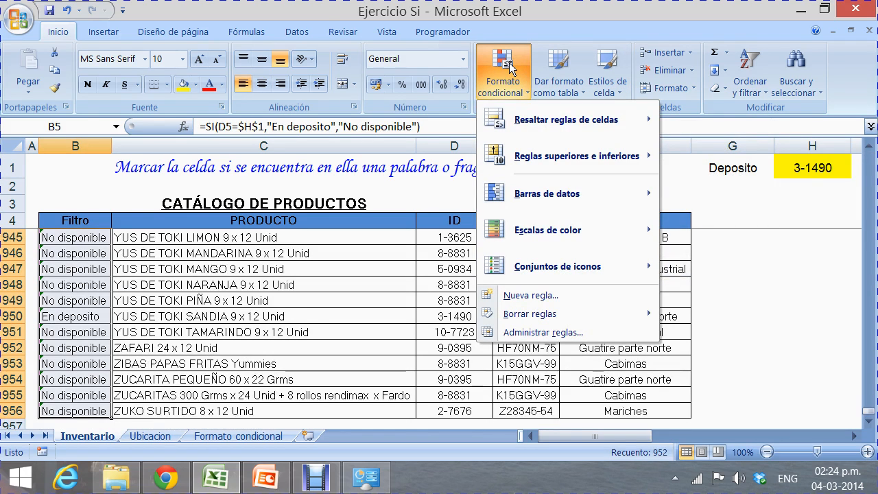
{"action": "mouse_move", "coordinate": [514, 111]}
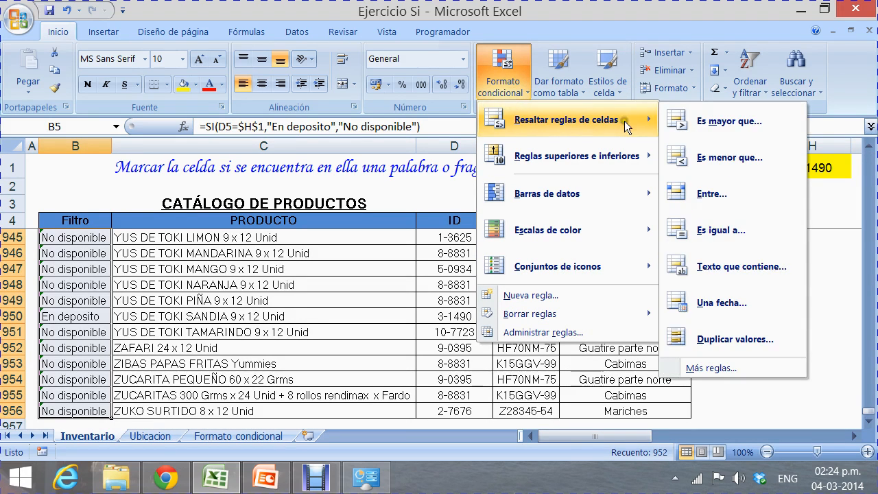
{"action": "left_click", "coordinate": [688, 267]}
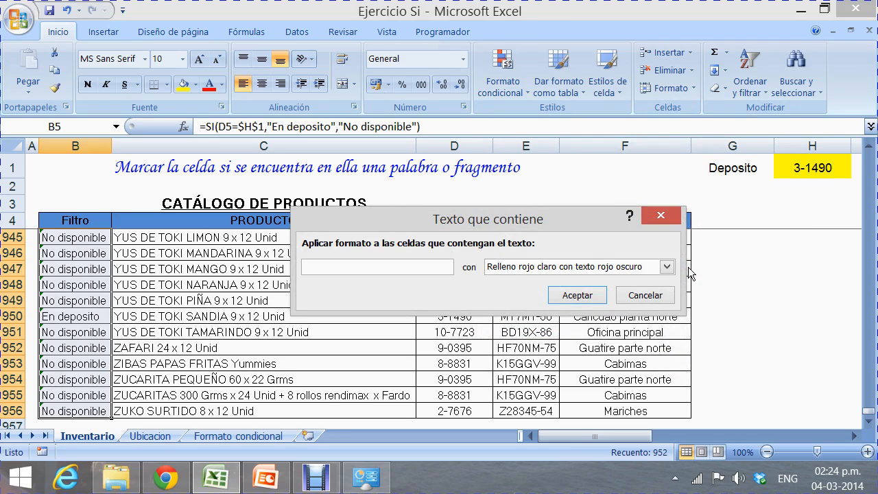
{"action": "type", "text": "En "}
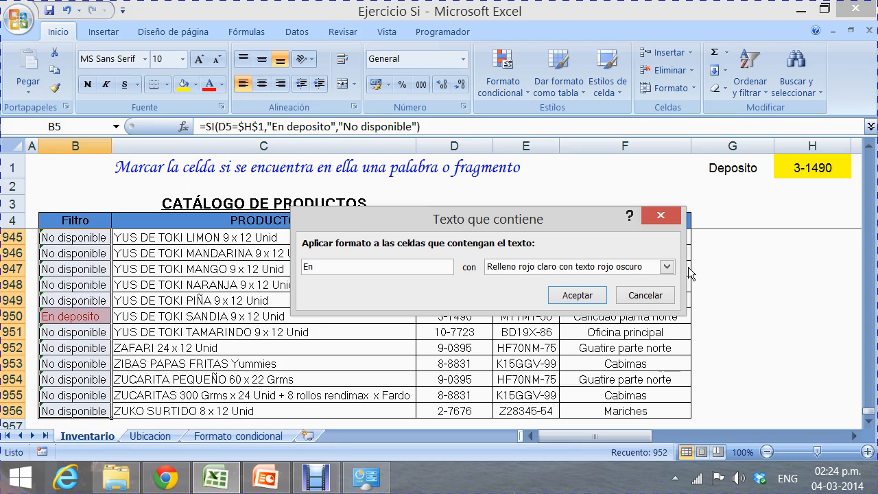
{"action": "type", "text": "deposito"}
Give the "En deposito" rule a custom format with white bold text on a green fill, apply it and deselect the column.
{"action": "left_click", "coordinate": [666, 268]}
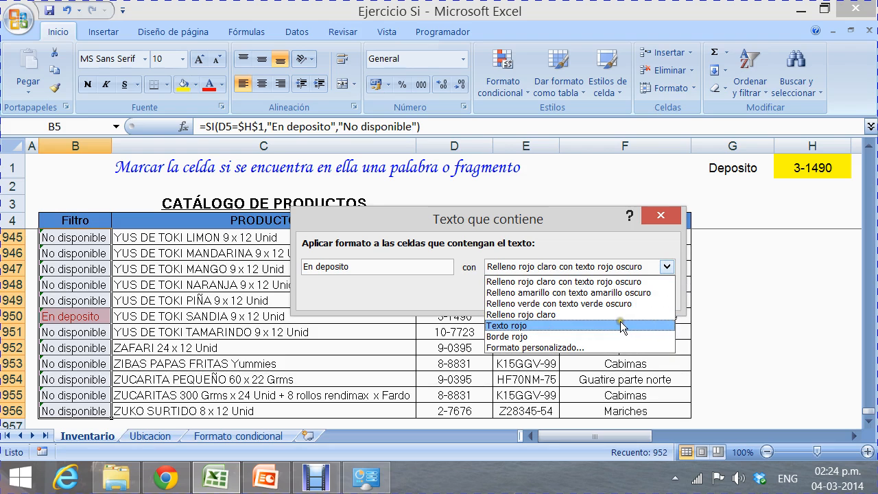
{"action": "left_click", "coordinate": [605, 347]}
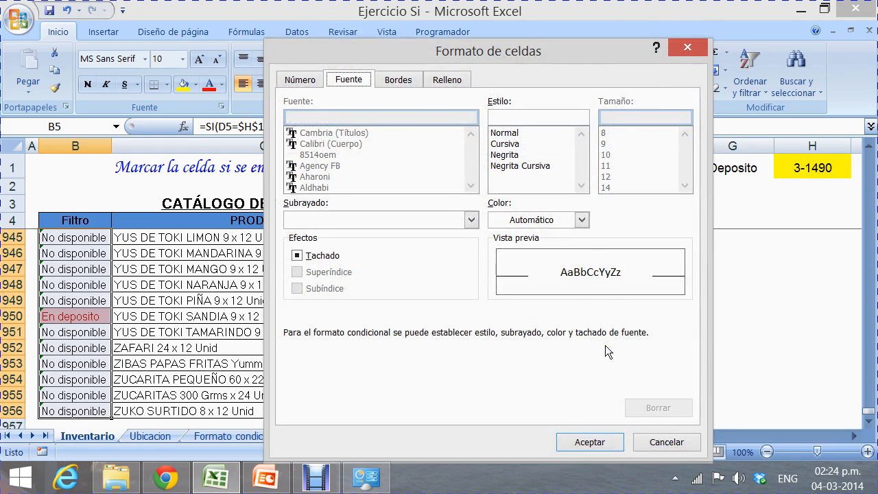
{"action": "left_click", "coordinate": [582, 220]}
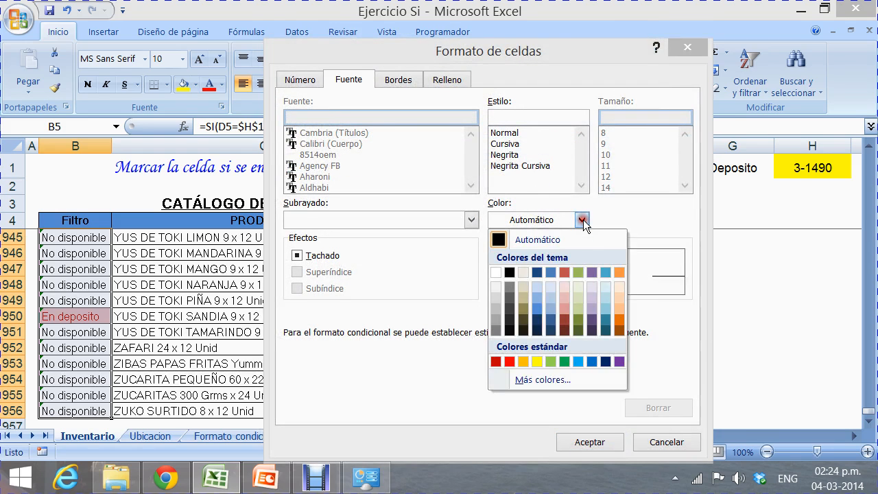
{"action": "left_click", "coordinate": [495, 273]}
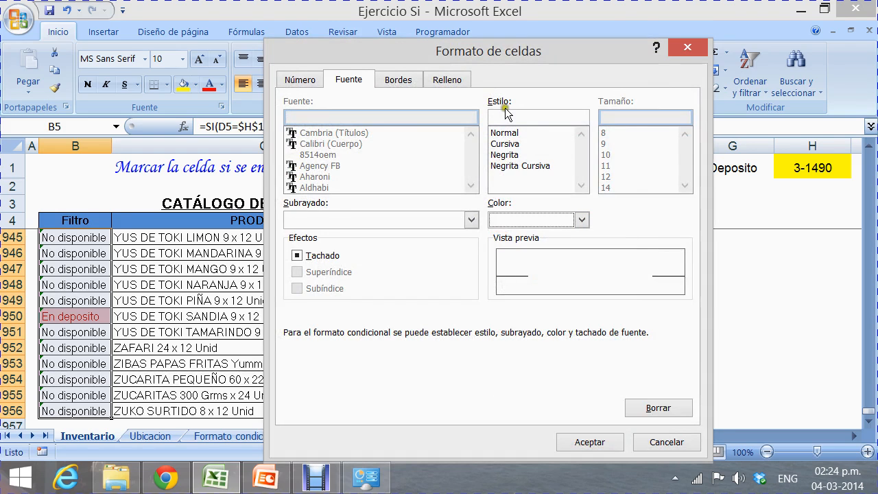
{"action": "left_click", "coordinate": [503, 154]}
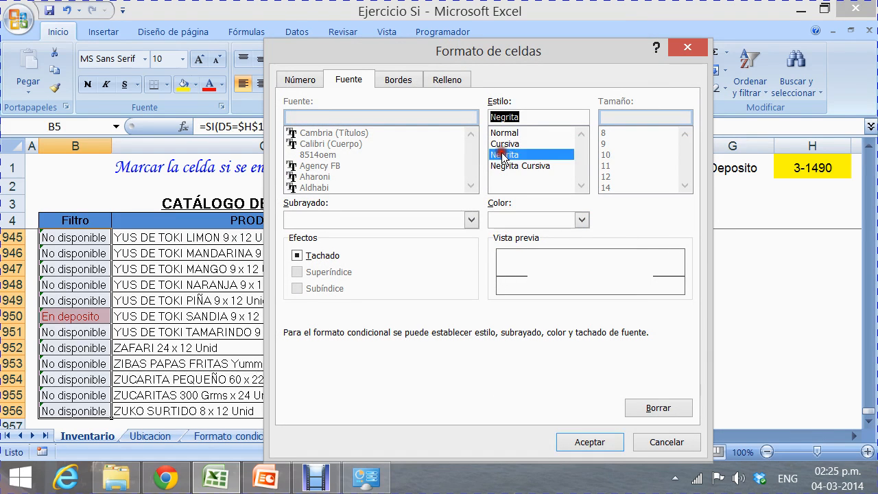
{"action": "left_click", "coordinate": [444, 80]}
{"action": "left_click", "coordinate": [376, 239]}
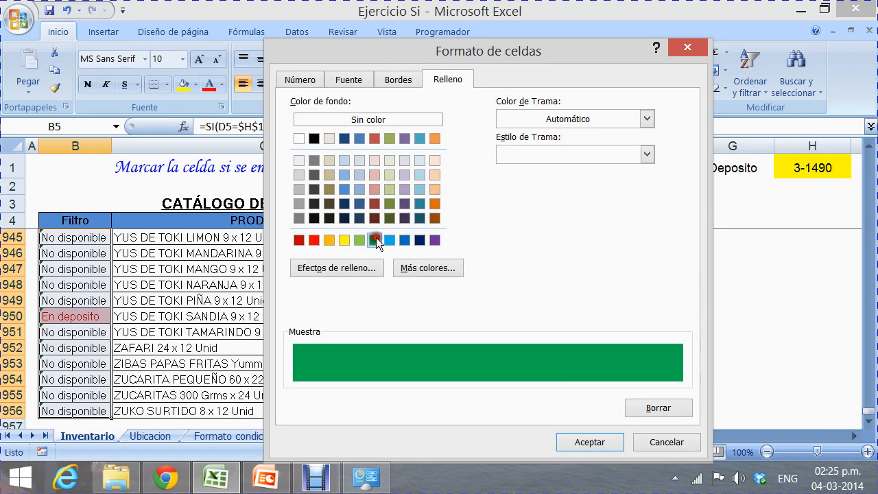
{"action": "left_click", "coordinate": [586, 443]}
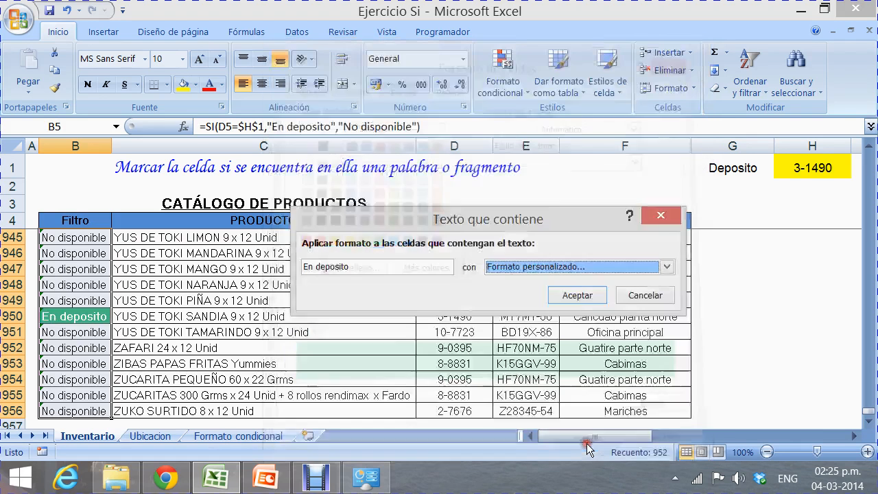
{"action": "left_click", "coordinate": [576, 295]}
{"action": "left_click", "coordinate": [151, 285]}
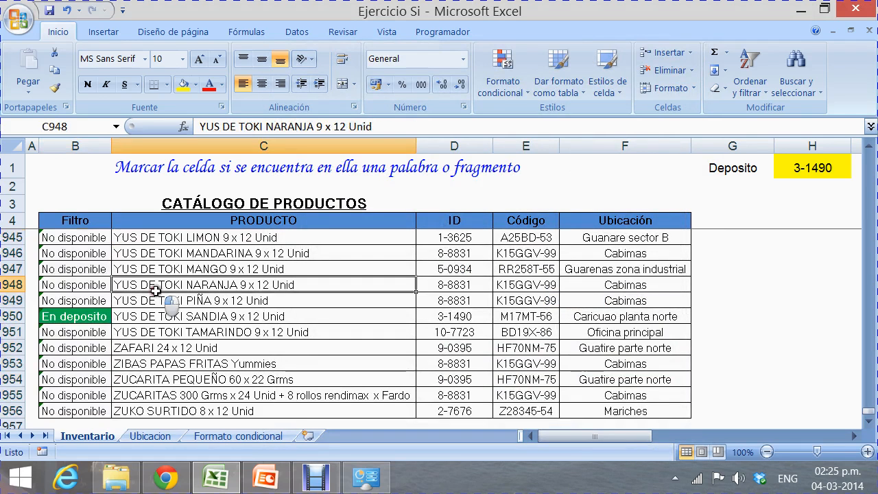
Return to the first product row and check the formatting of its Filtro cell, B5.
{"action": "key", "text": "ctrl+Up"}
{"action": "key", "text": "Down"}
{"action": "key", "text": "Down"}
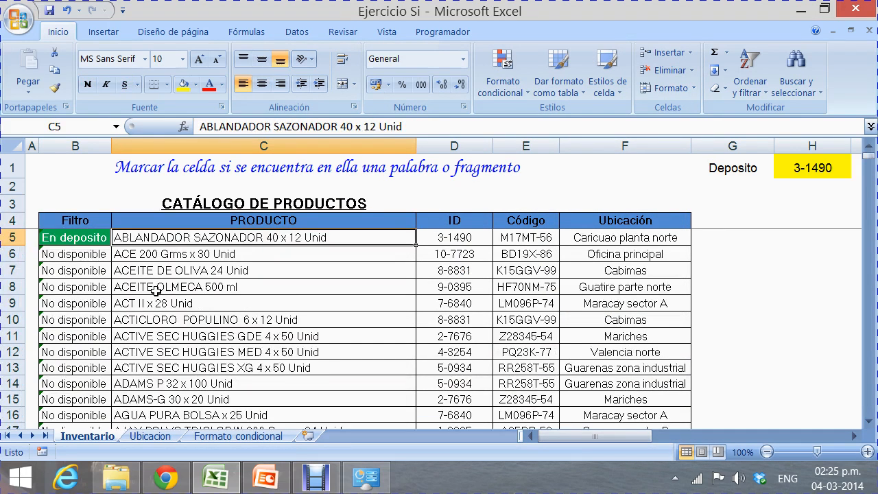
{"action": "key", "text": "Left"}
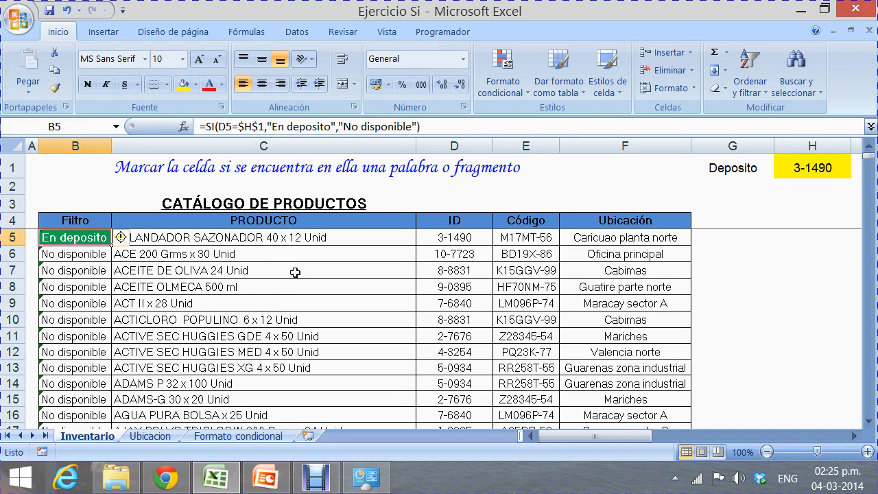
Test the Filtro highlighting by setting Deposito in H1 to 4-3254, 5-0934 and back to 3-1490.
{"action": "left_click", "coordinate": [832, 172]}
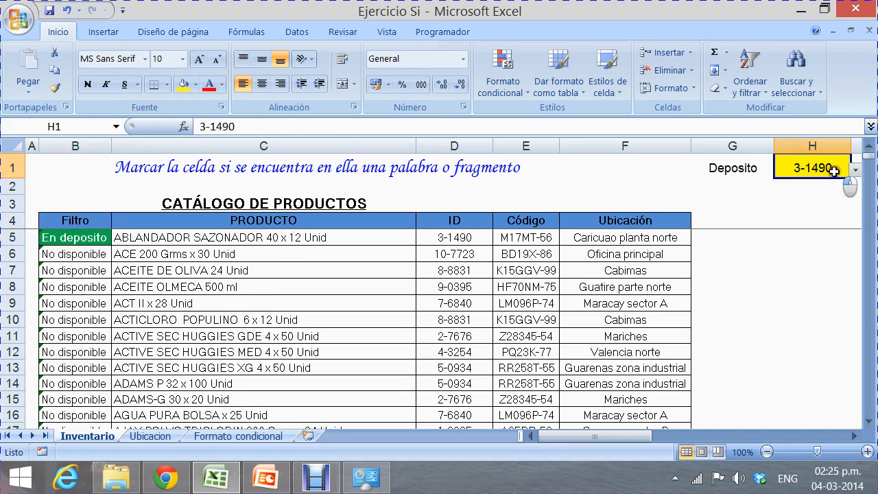
{"action": "left_click", "coordinate": [855, 173]}
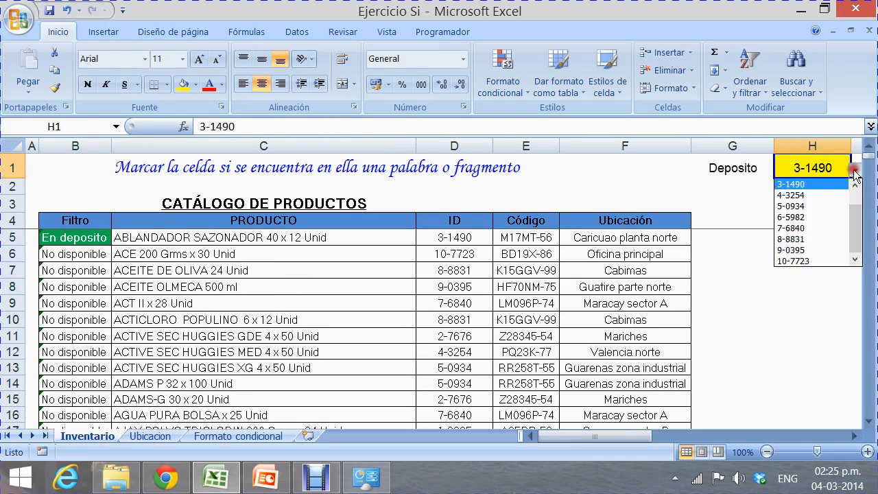
{"action": "left_click", "coordinate": [815, 195]}
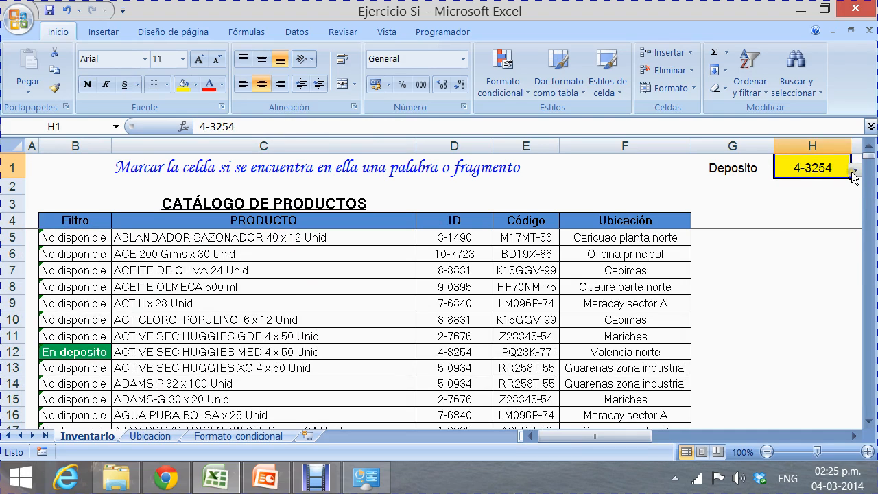
{"action": "left_click", "coordinate": [854, 171]}
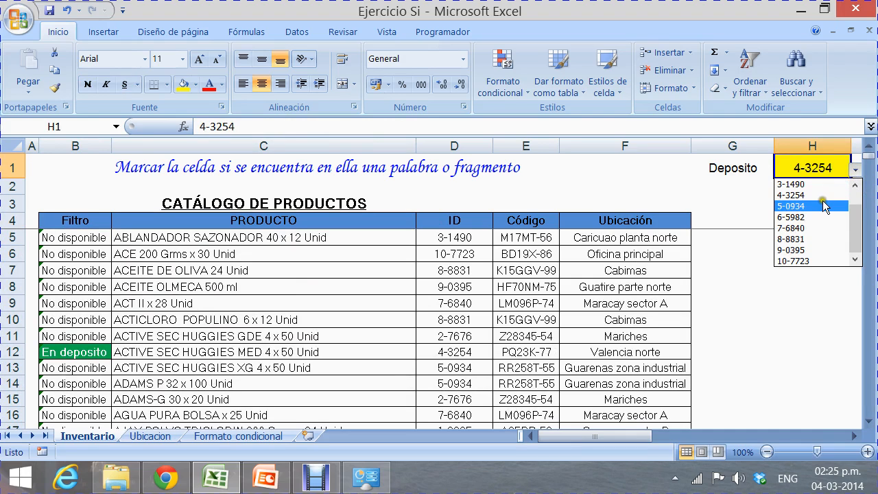
{"action": "left_click", "coordinate": [823, 206]}
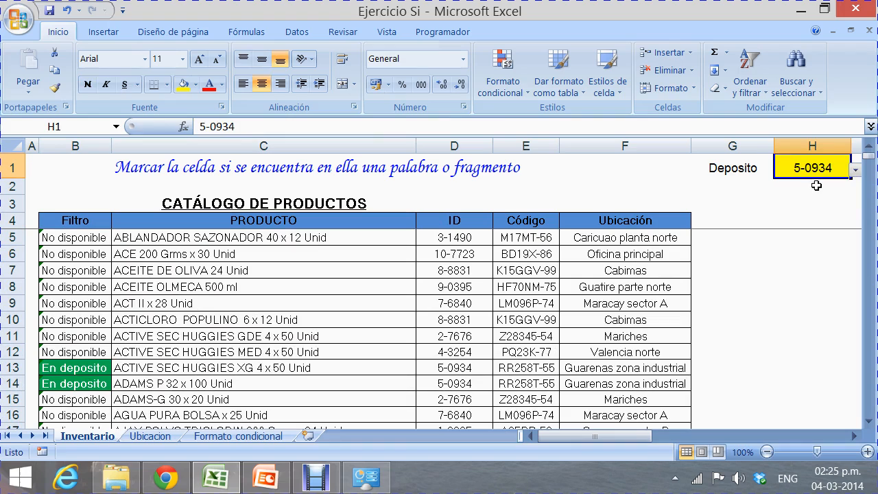
{"action": "left_click", "coordinate": [854, 171]}
{"action": "left_click", "coordinate": [827, 185]}
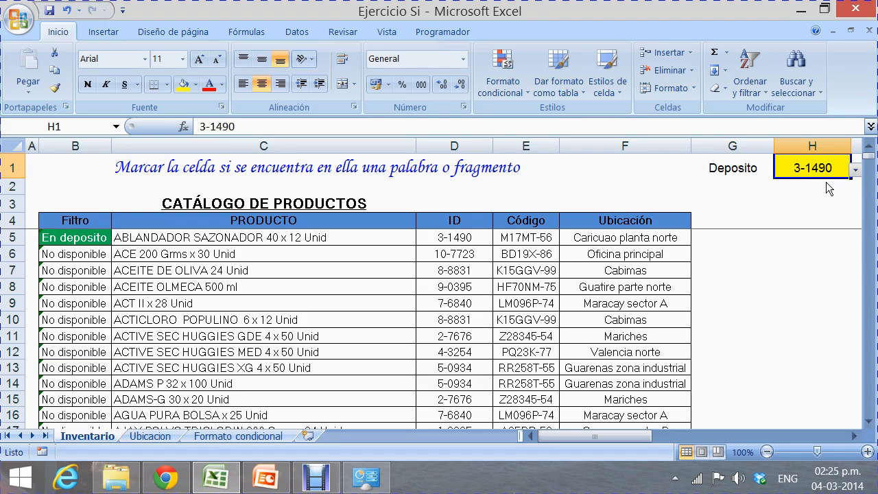
Select the first product's row, B5:F5, and start a new rule from the conditional formatting rules manager.
{"action": "left_click", "coordinate": [101, 237]}
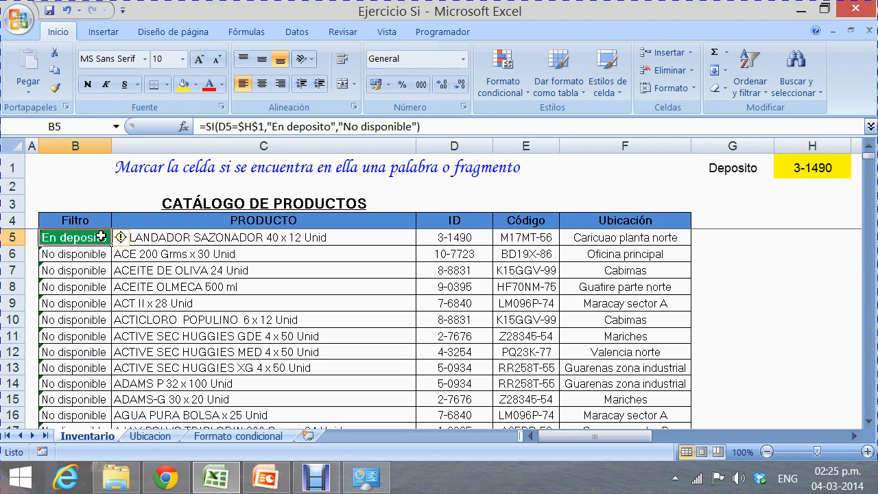
{"action": "key", "text": "shift+Right"}
{"action": "key", "text": "shift+Right"}
{"action": "key", "text": "shift+Right"}
{"action": "key", "text": "shift+Right"}
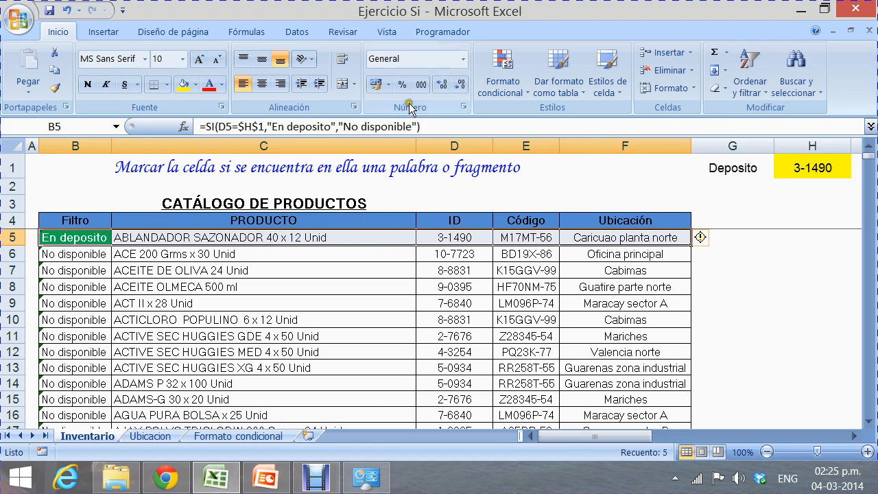
{"action": "left_click", "coordinate": [504, 77]}
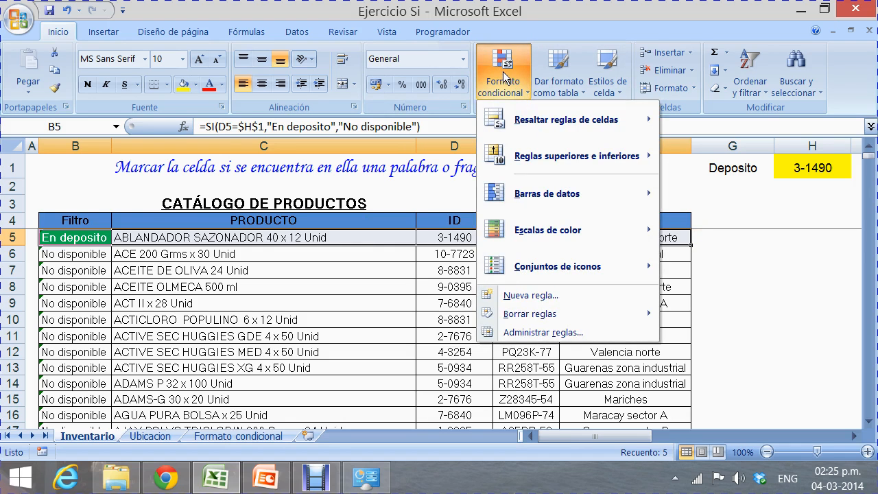
{"action": "left_click", "coordinate": [537, 332]}
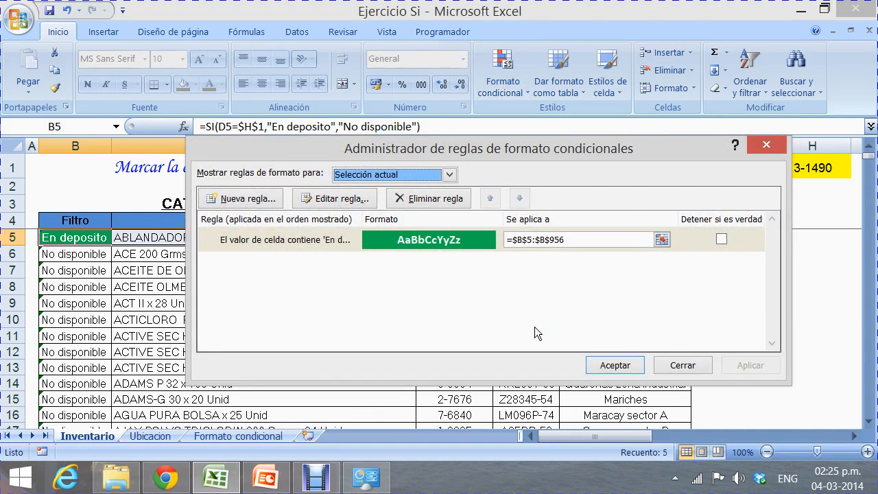
{"action": "left_click", "coordinate": [259, 204]}
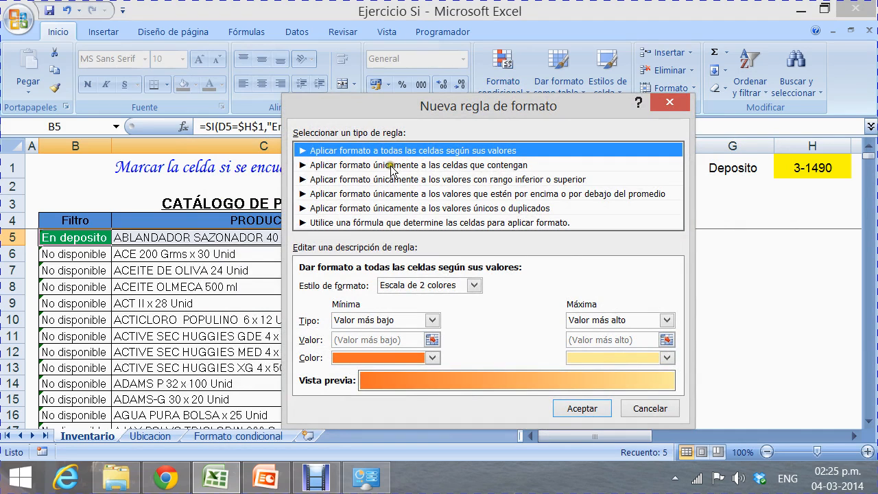
Look through the available rule types and choose the one that uses a formula to determine which cells to format.
{"action": "left_click", "coordinate": [392, 167]}
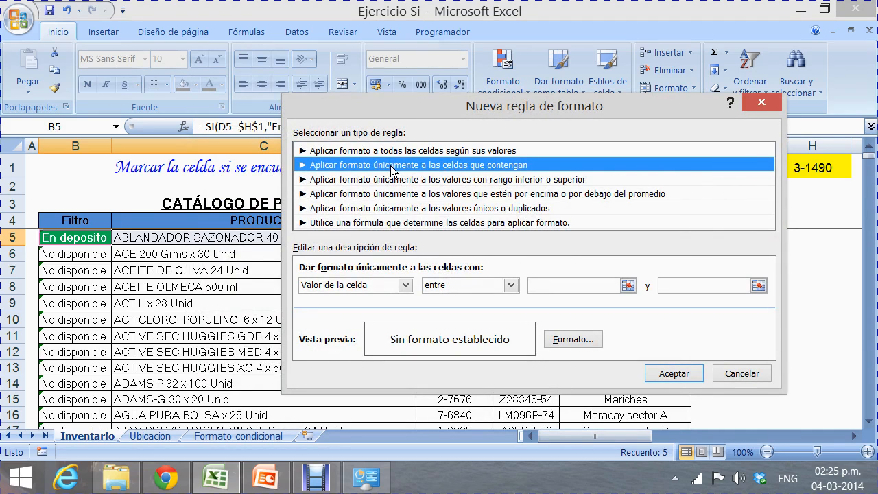
{"action": "left_click", "coordinate": [388, 179]}
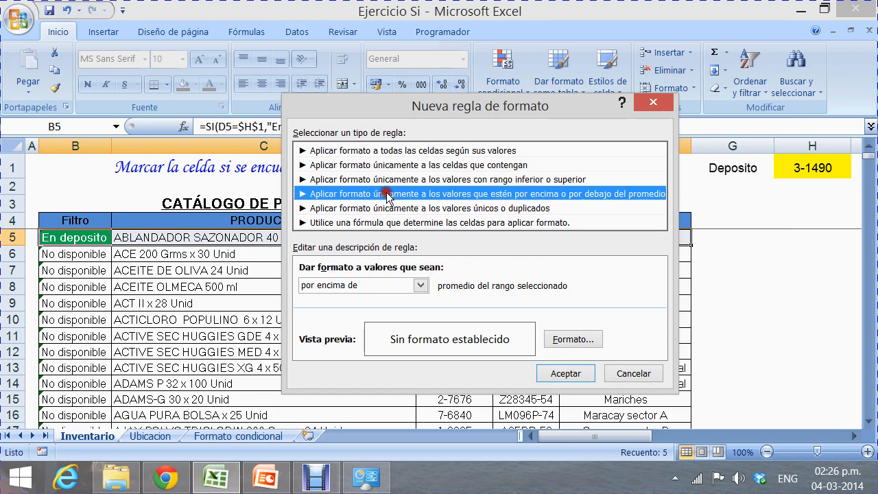
{"action": "left_click", "coordinate": [388, 195]}
{"action": "left_click", "coordinate": [381, 208]}
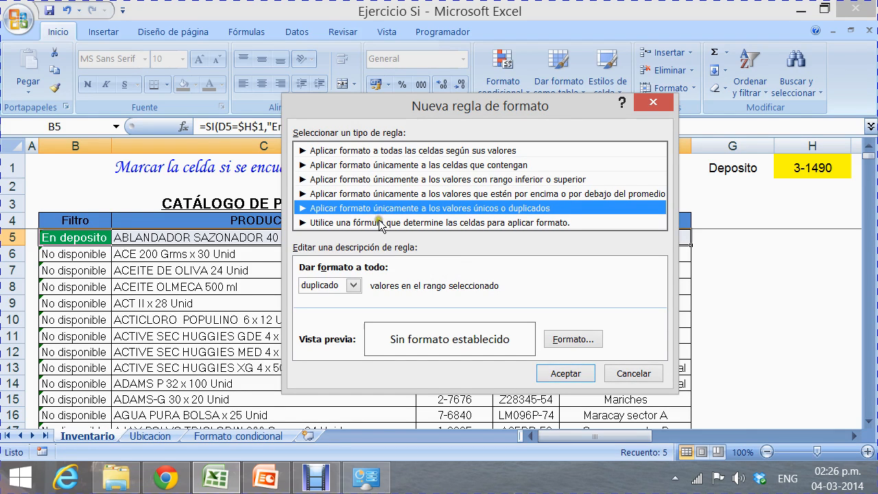
{"action": "left_click", "coordinate": [380, 223]}
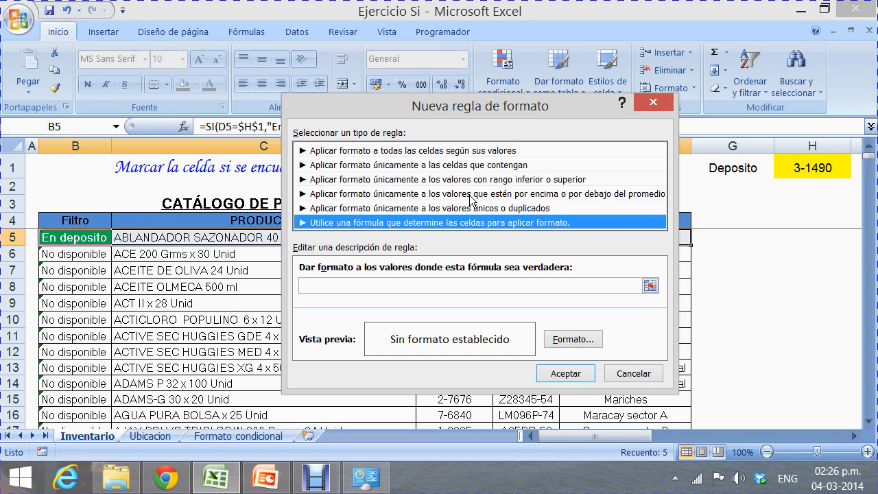
Enter =$B$5="En deposito" as the new rule's formula, taking the reference from the first product's Filtro cell.
{"action": "left_click", "coordinate": [590, 287]}
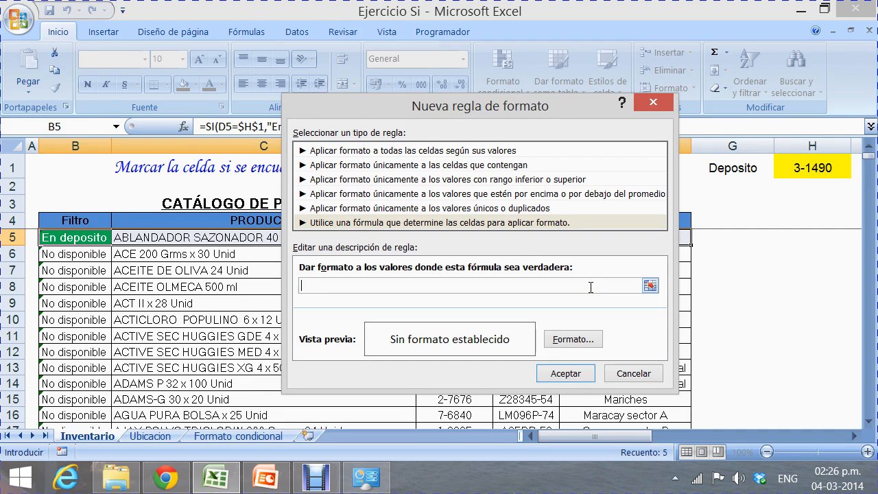
{"action": "type", "text": "="}
{"action": "left_click", "coordinate": [82, 237]}
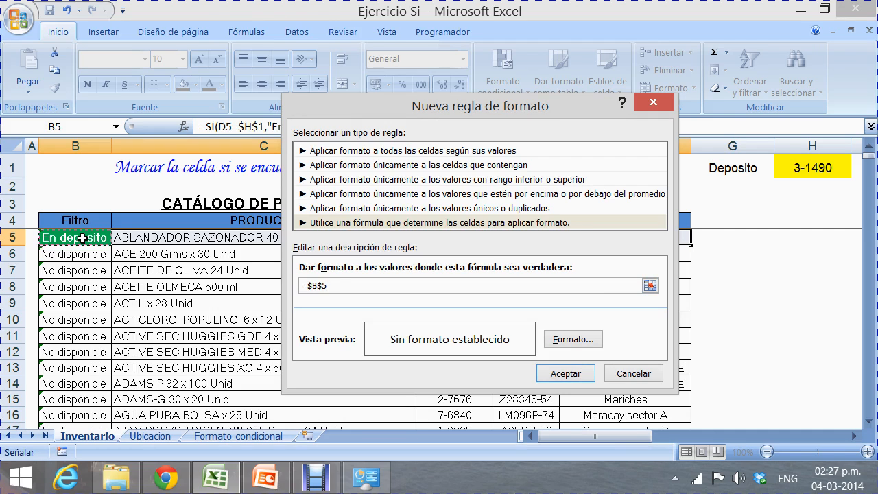
{"action": "type", "text": "=\"En deposito\""}
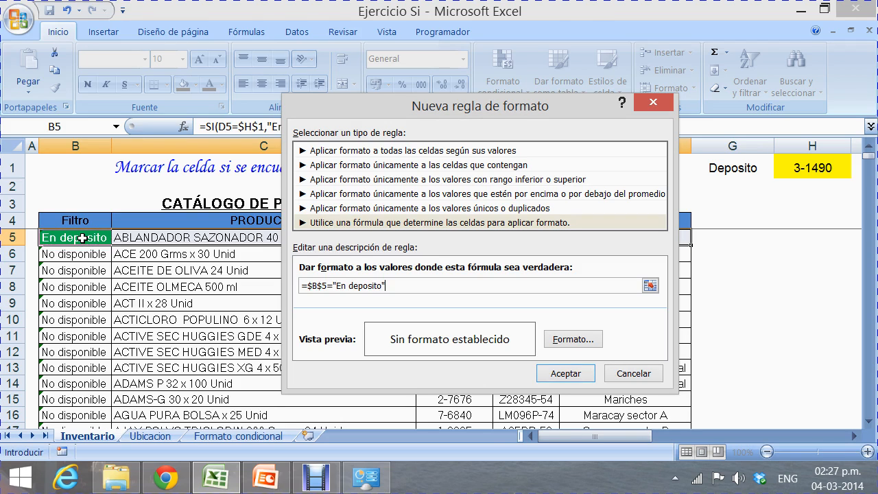
Give the formula rule a custom format with a green fill and white bold text.
{"action": "left_click", "coordinate": [562, 340]}
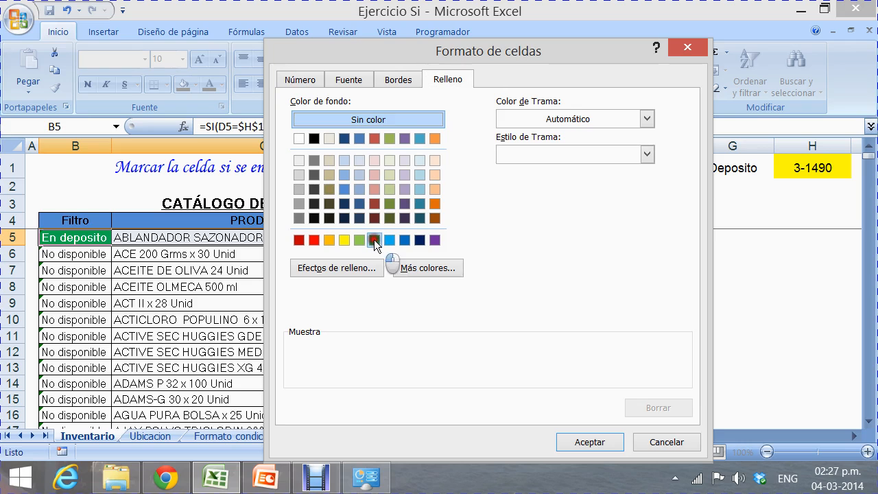
{"action": "left_click", "coordinate": [374, 239]}
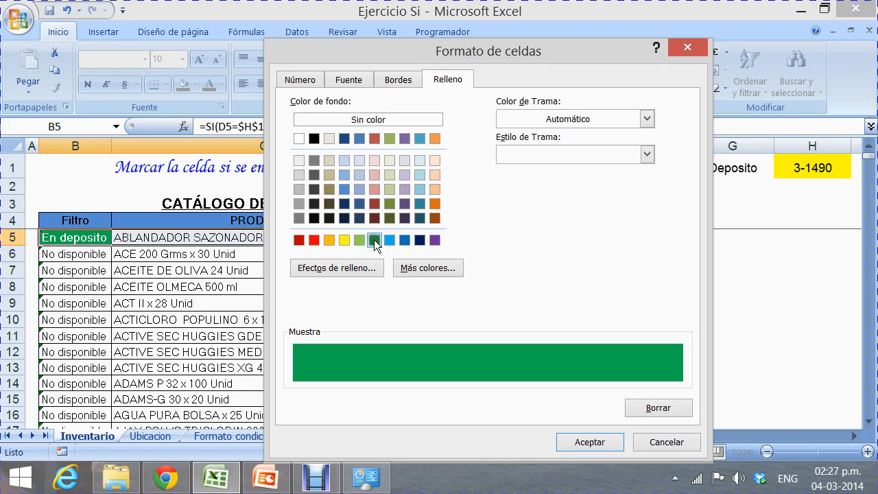
{"action": "left_click", "coordinate": [349, 81]}
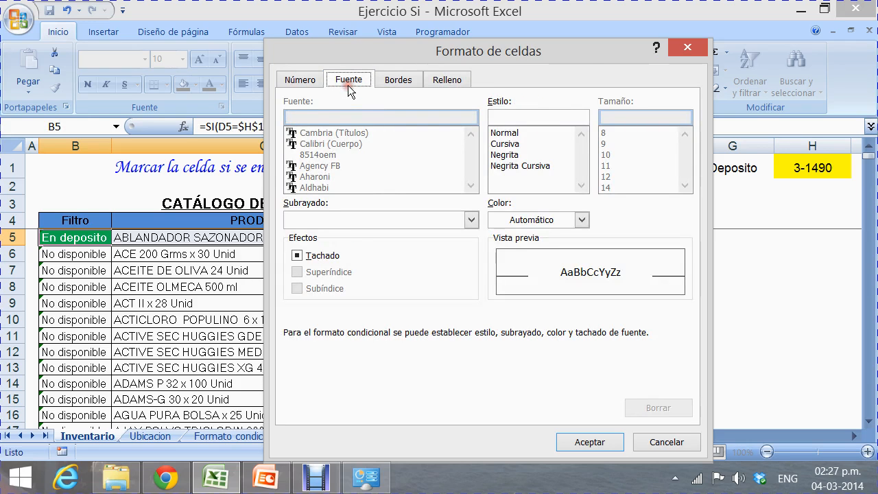
{"action": "left_click", "coordinate": [511, 155]}
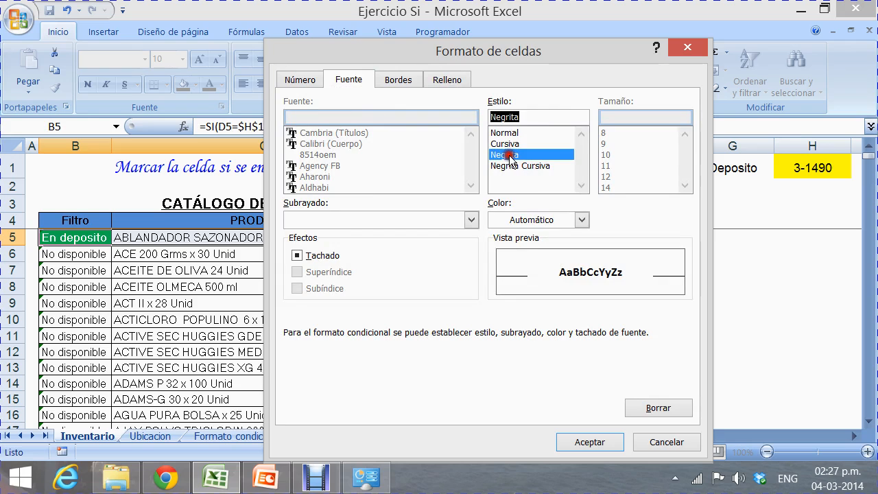
{"action": "left_click", "coordinate": [511, 219]}
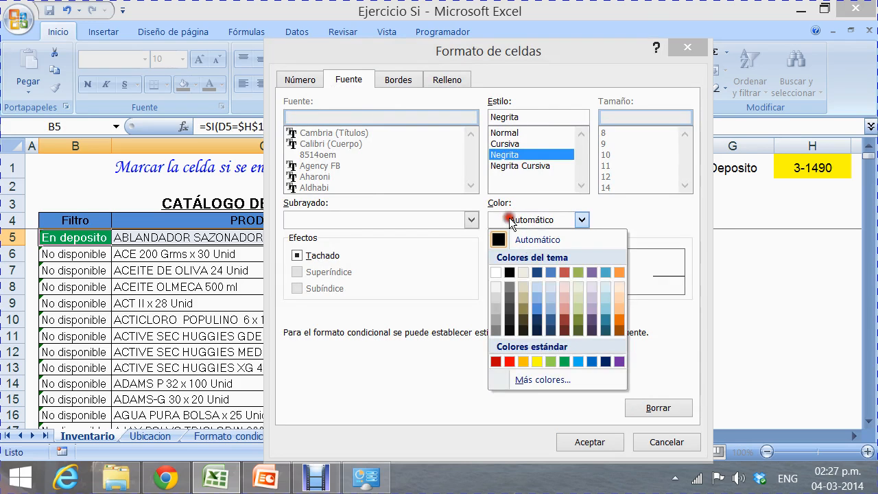
{"action": "left_click", "coordinate": [496, 272]}
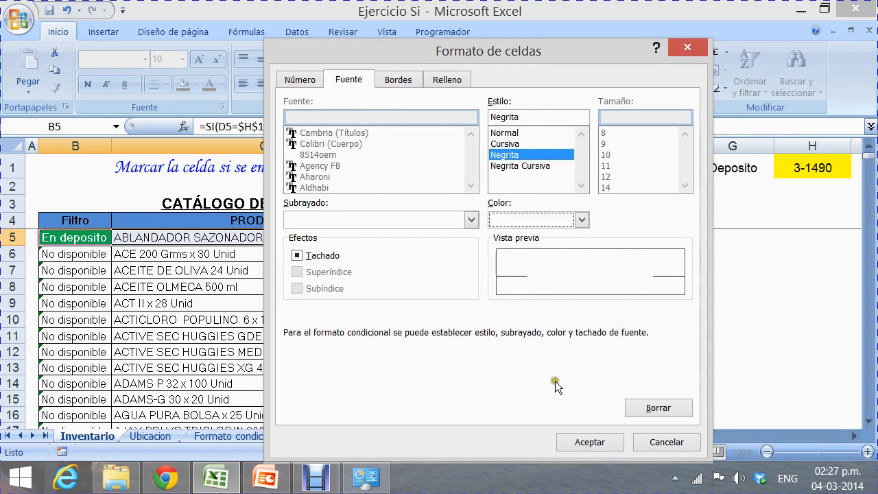
{"action": "left_click", "coordinate": [583, 443]}
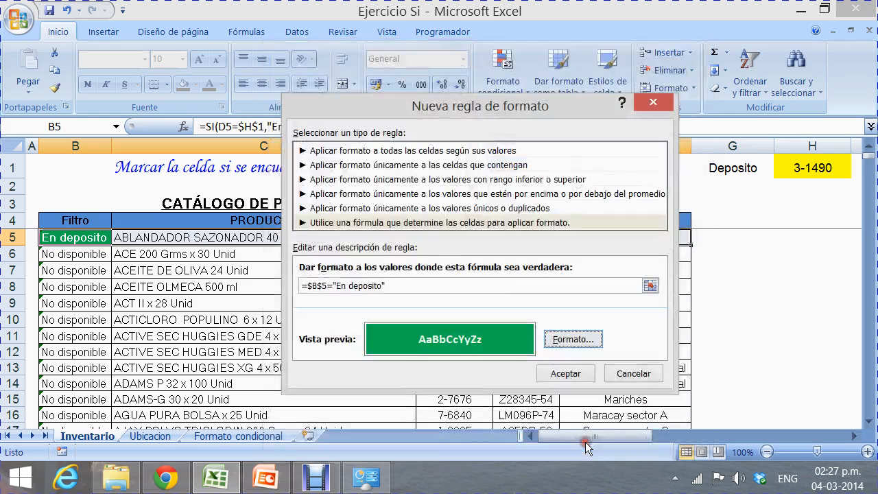
Confirm the formula rule and apply it to the range $B$5:$F$5.
{"action": "left_click", "coordinate": [565, 373]}
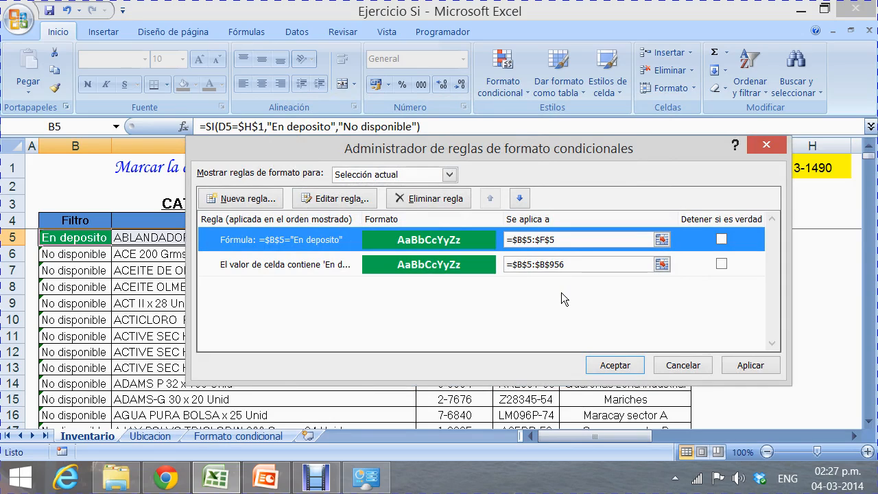
{"action": "left_click", "coordinate": [646, 240]}
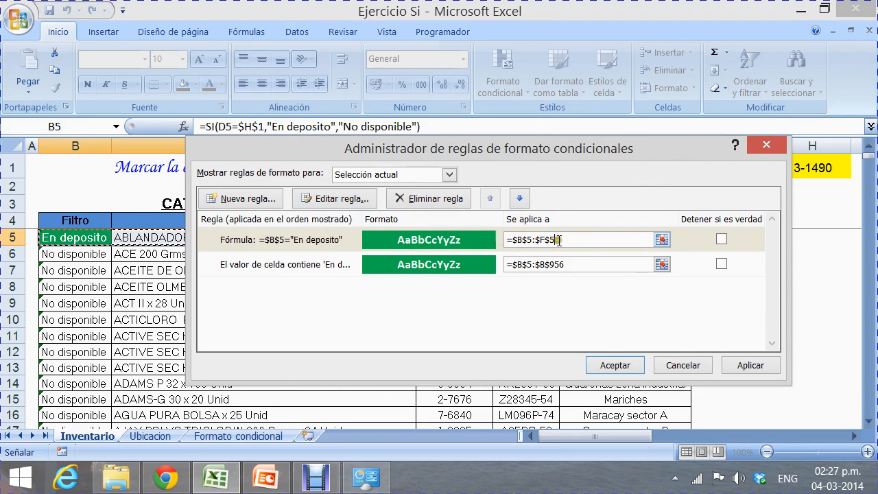
{"action": "left_click", "coordinate": [635, 370]}
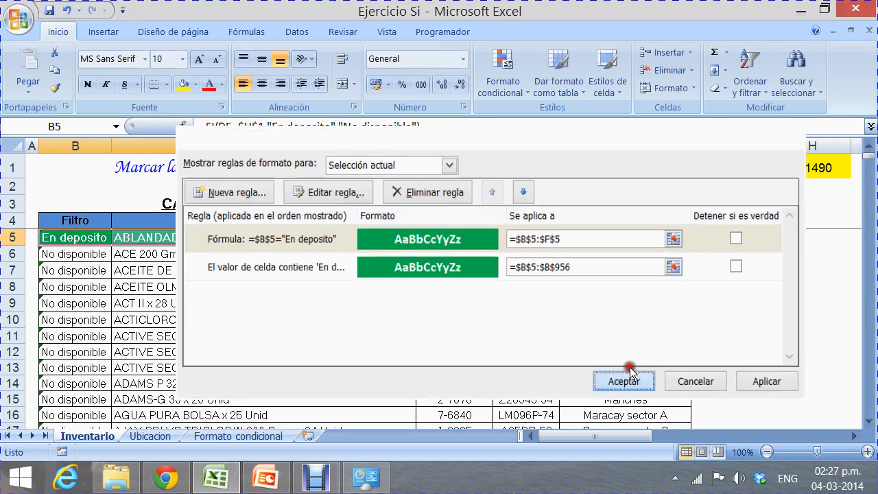
Check the formatting across the first product's row by selecting column F and row 5, and deselect the row.
{"action": "left_click", "coordinate": [823, 172]}
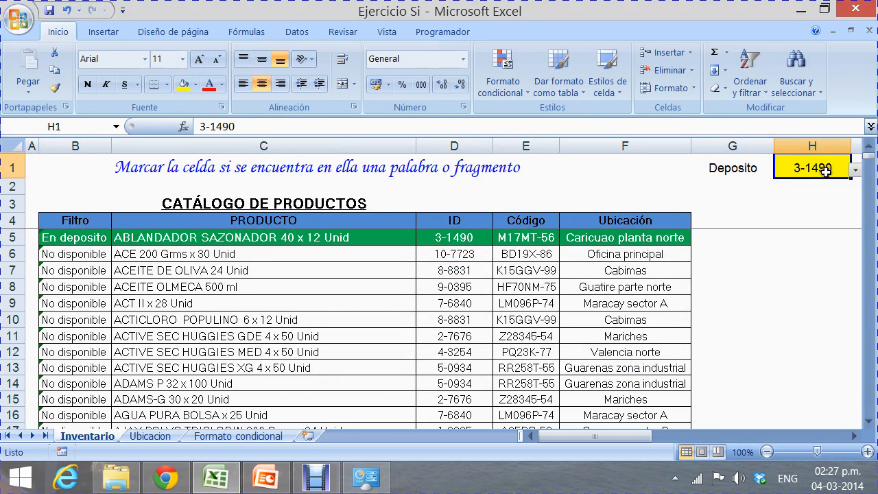
{"action": "left_click", "coordinate": [63, 142]}
{"action": "left_click", "coordinate": [597, 146]}
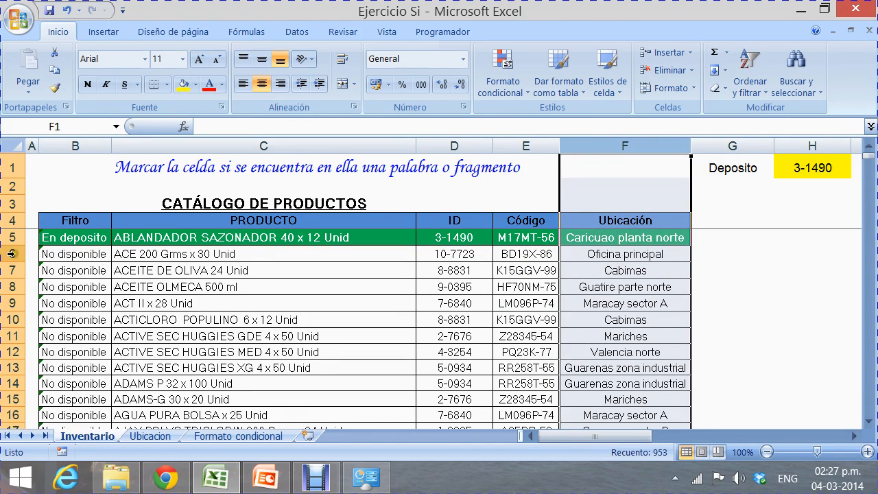
{"action": "left_click", "coordinate": [6, 236]}
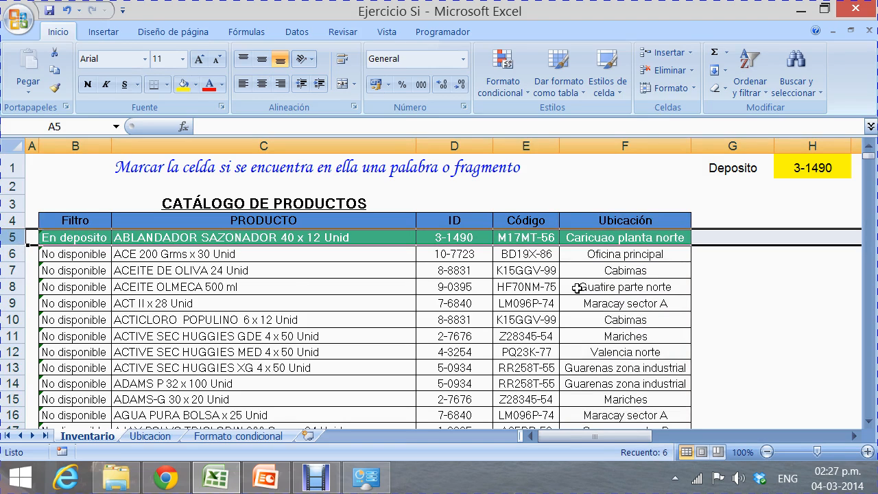
{"action": "left_click", "coordinate": [724, 281]}
Test the first product row's highlighting by setting Deposito in H1 to 4-3254 and back to 3-1490.
{"action": "left_click", "coordinate": [817, 172]}
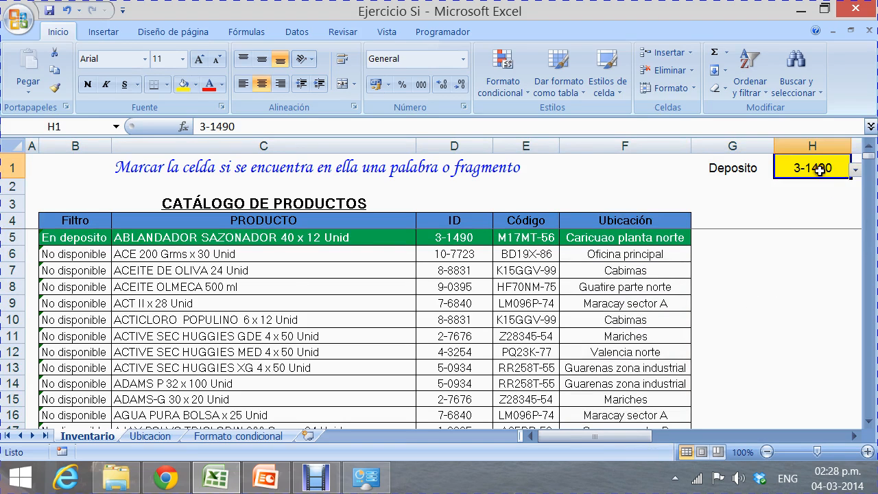
{"action": "left_click", "coordinate": [854, 173]}
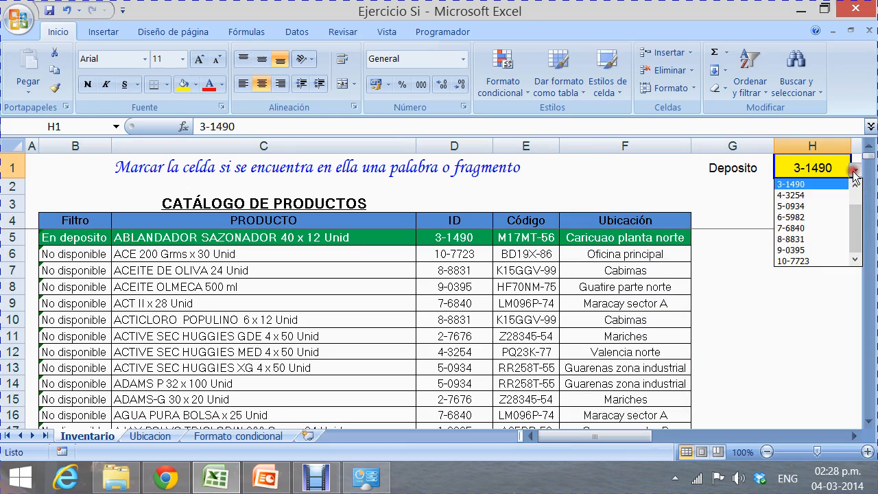
{"action": "left_click", "coordinate": [806, 202]}
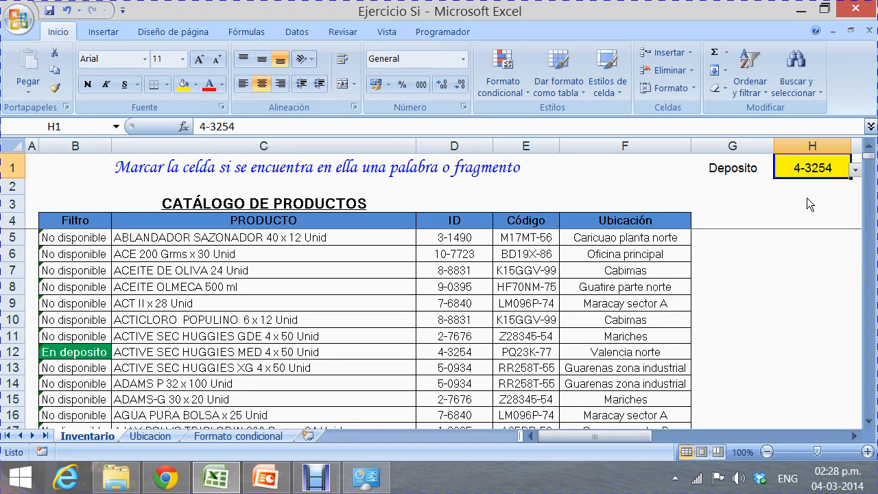
{"action": "left_click", "coordinate": [854, 171]}
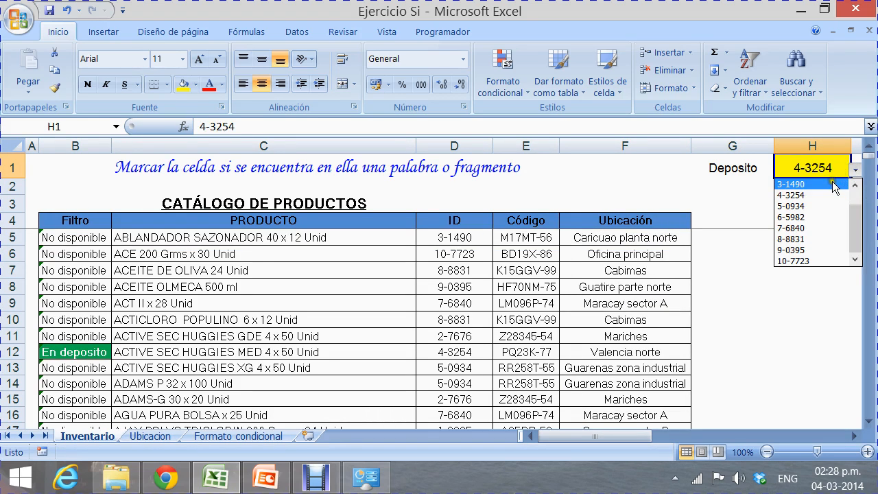
{"action": "left_click", "coordinate": [827, 184]}
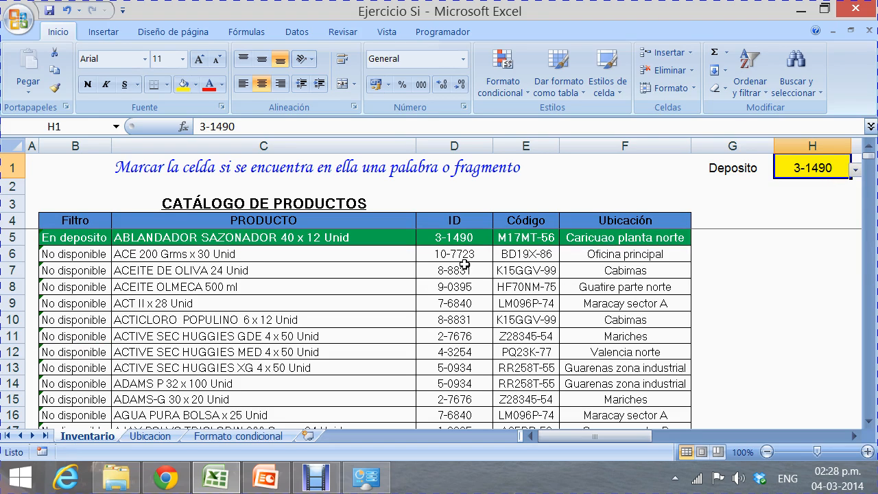
Copy the formatting of B5:F5 to the product rows below, B6:F17, with Format Painter and deselect the range.
{"action": "left_click", "coordinate": [96, 240]}
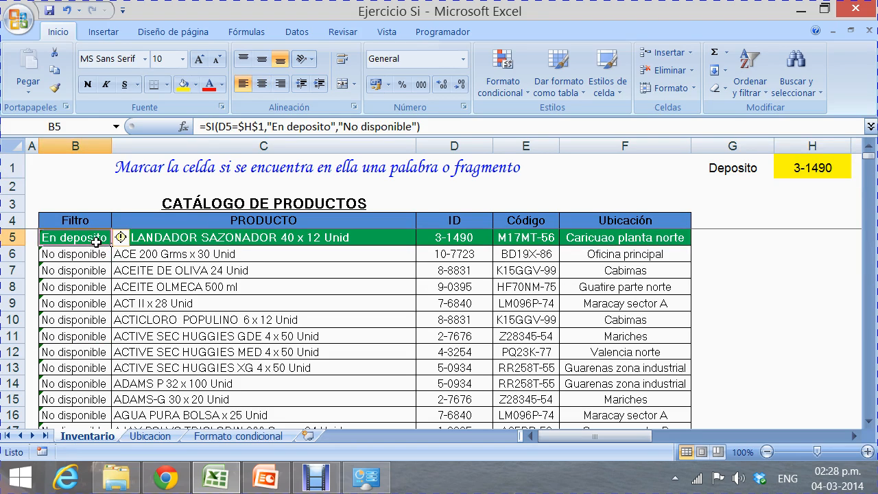
{"action": "key", "text": "shift+Right"}
{"action": "key", "text": "shift+Right"}
{"action": "key", "text": "shift+Right"}
{"action": "key", "text": "shift+Right"}
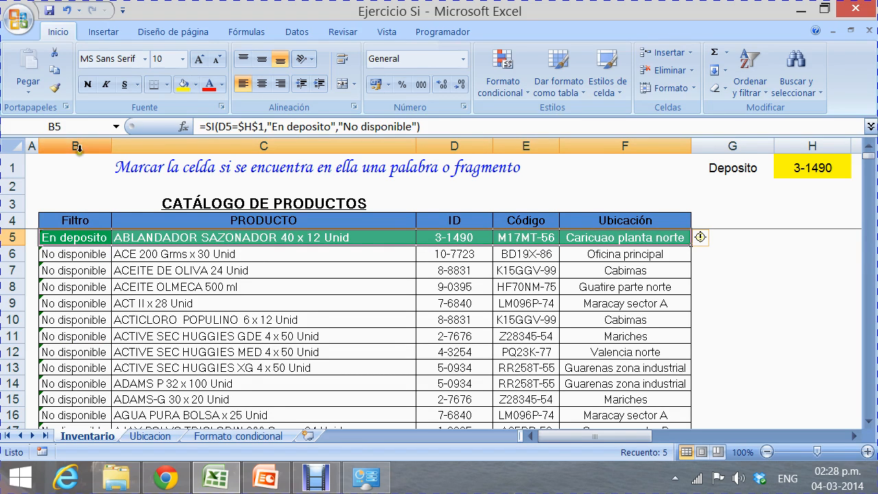
{"action": "left_click", "coordinate": [57, 95]}
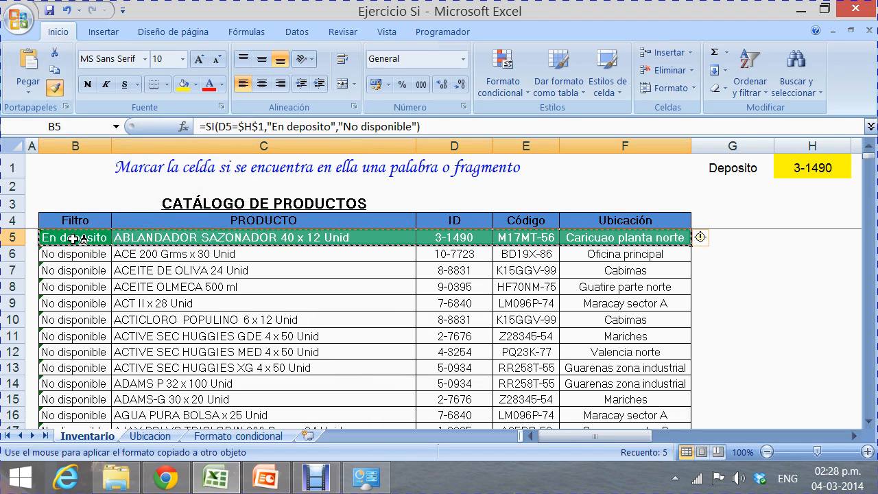
{"action": "mouse_move", "coordinate": [72, 251]}
{"action": "left_mouse_down"}
{"action": "mouse_move", "coordinate": [254, 273]}
{"action": "mouse_move", "coordinate": [400, 337]}
{"action": "mouse_move", "coordinate": [550, 382]}
{"action": "mouse_move", "coordinate": [598, 415]}
{"action": "mouse_move", "coordinate": [598, 425]}
{"action": "left_mouse_up"}
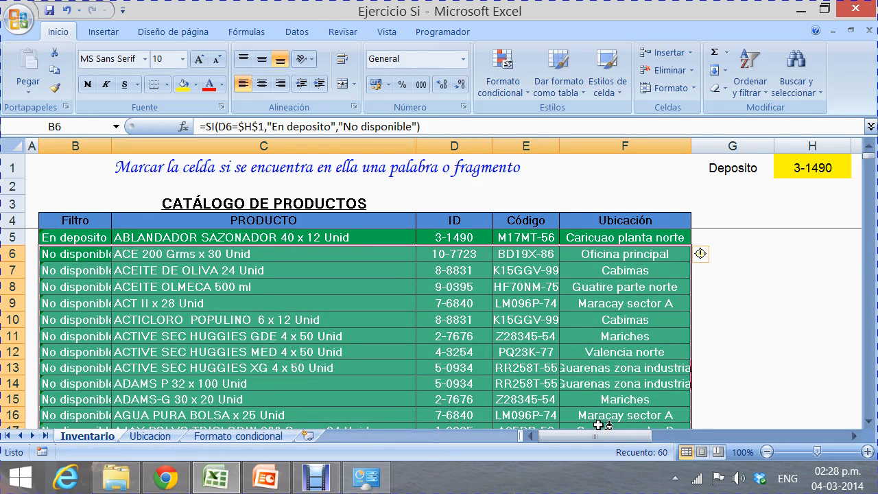
{"action": "left_click", "coordinate": [775, 290]}
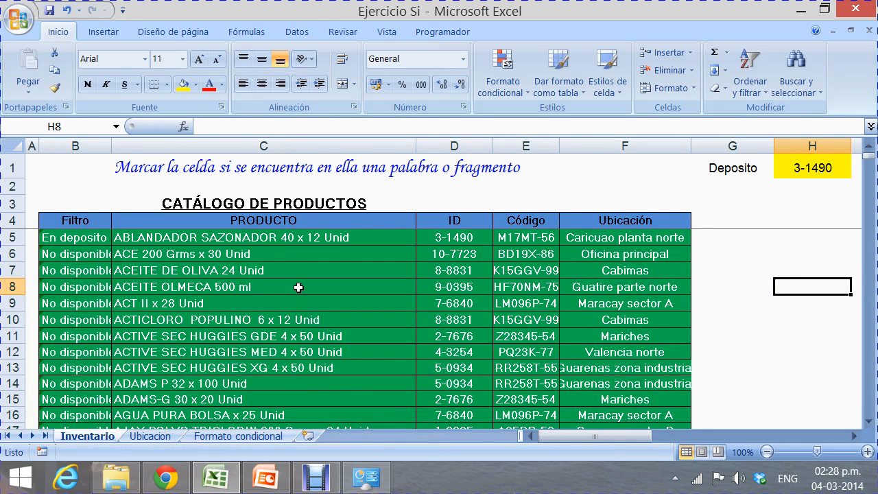
Test the copied rule on the rows below by switching Deposito in H1 to 4-3254 and back to 3-1490.
{"action": "left_click", "coordinate": [75, 254]}
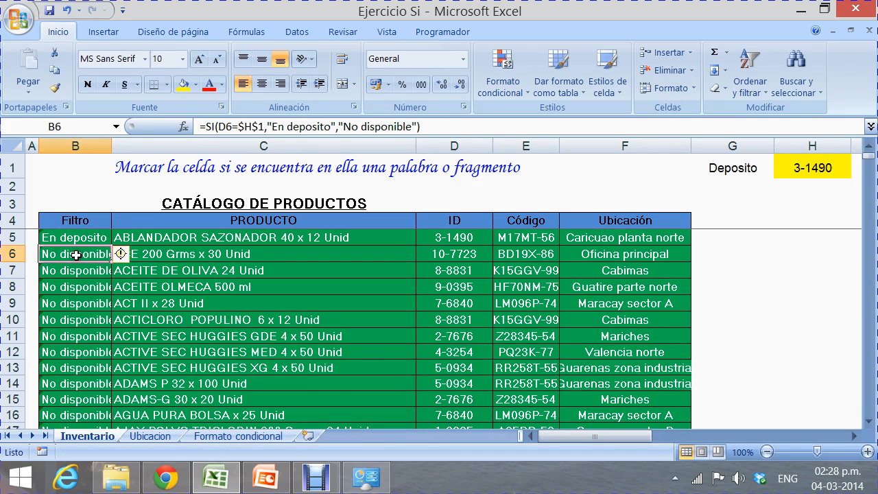
{"action": "left_click", "coordinate": [839, 177]}
{"action": "left_click", "coordinate": [855, 173]}
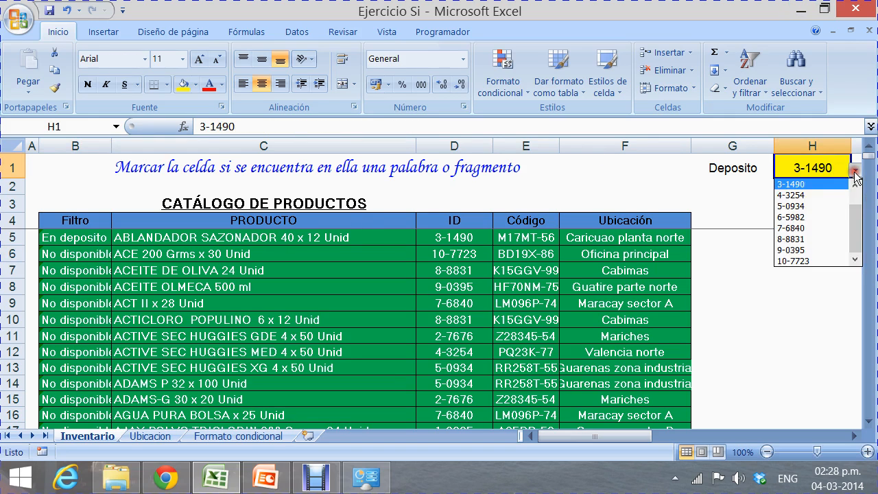
{"action": "left_click", "coordinate": [827, 194]}
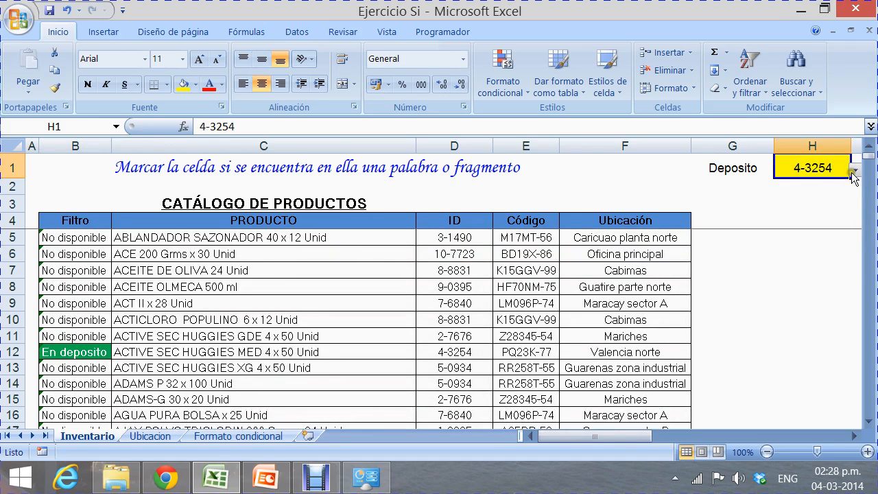
{"action": "left_click", "coordinate": [855, 171]}
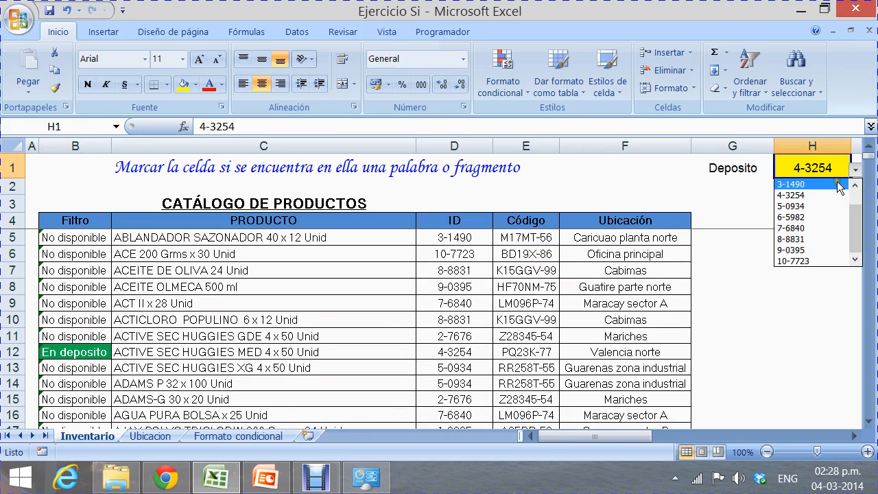
{"action": "left_click", "coordinate": [838, 184]}
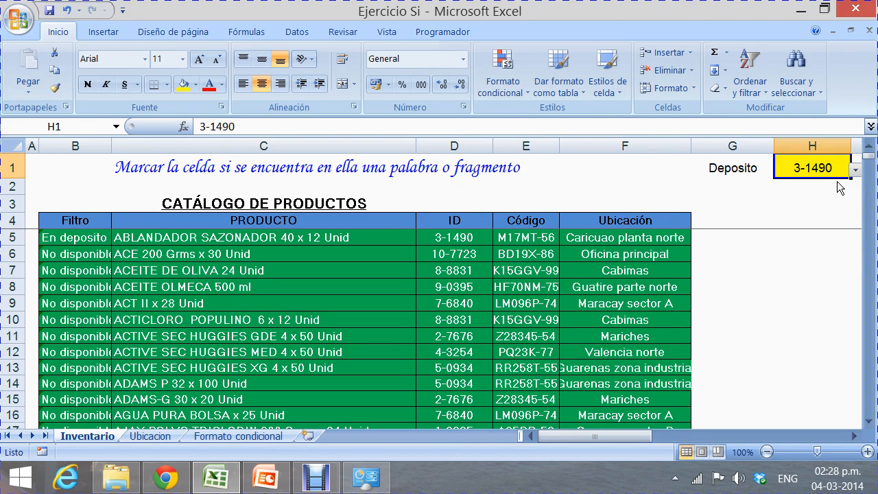
Undo the latest Deposito changes in H1 and the formatting copied to B6:F17, and cancel the pending copy.
{"action": "key", "text": "ctrl+z"}
{"action": "key", "text": "ctrl+z"}
{"action": "key", "text": "ctrl+z"}
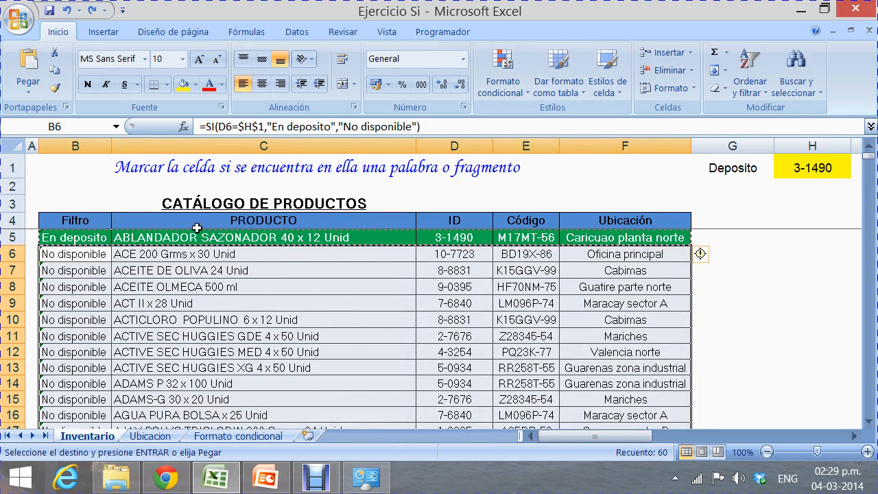
{"action": "key", "text": "Escape"}
Open the =$B$5="En deposito" formatting rule of B5:F5 for editing its formula.
{"action": "left_click_drag", "start_coordinate": [87, 237], "coordinate": [583, 251]}
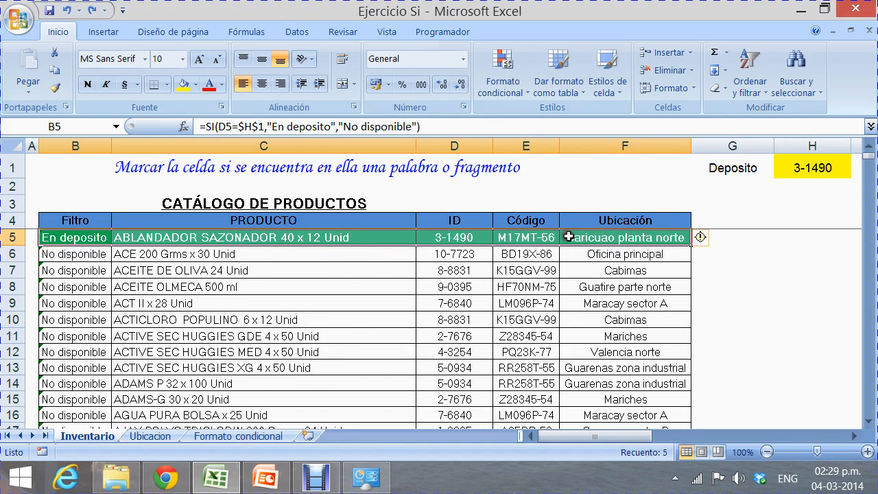
{"action": "left_click", "coordinate": [506, 86]}
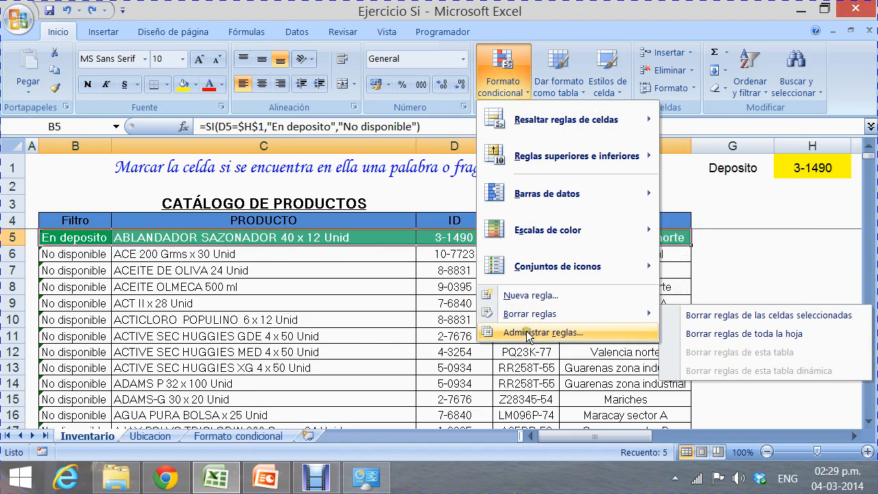
{"action": "left_click", "coordinate": [538, 332]}
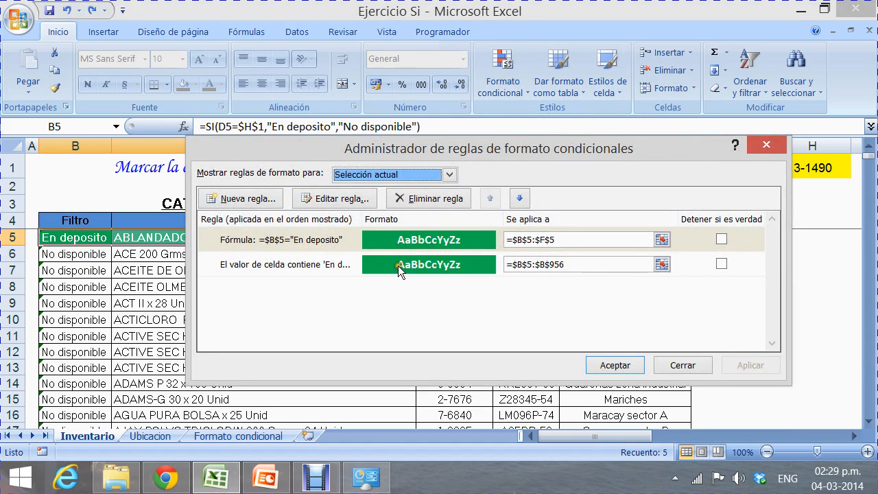
{"action": "left_click", "coordinate": [309, 238]}
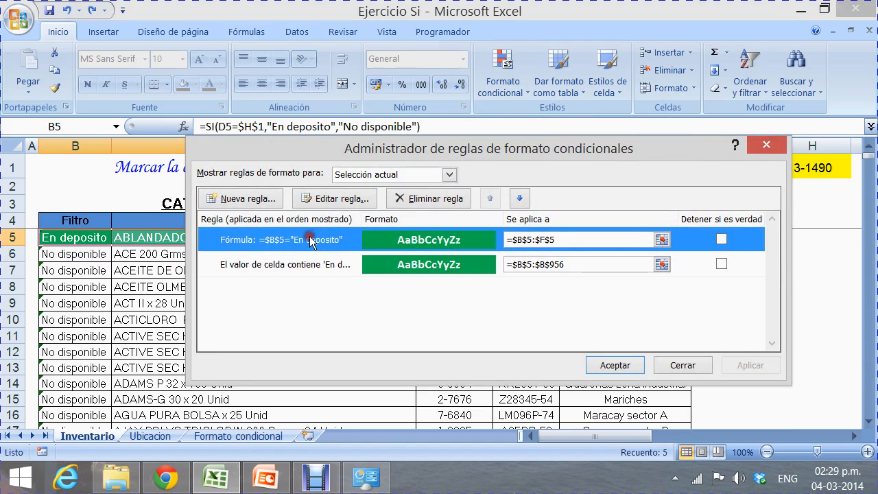
{"action": "left_click", "coordinate": [324, 200]}
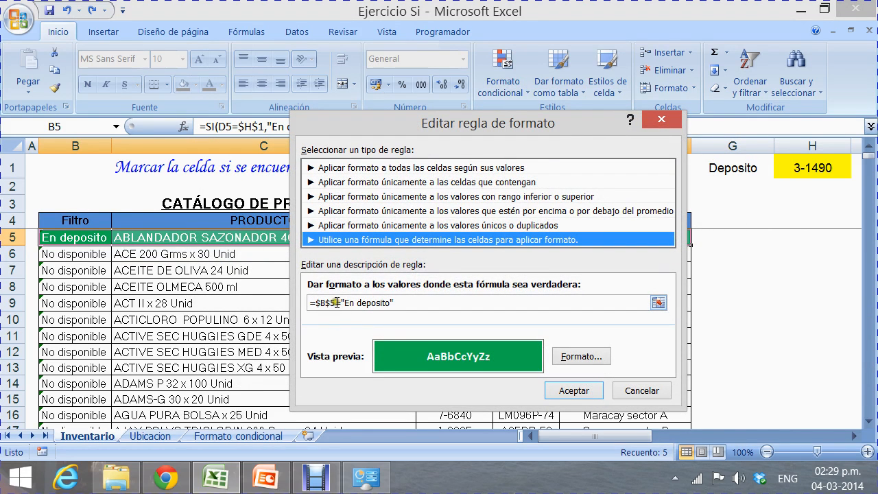
{"action": "left_click", "coordinate": [337, 302]}
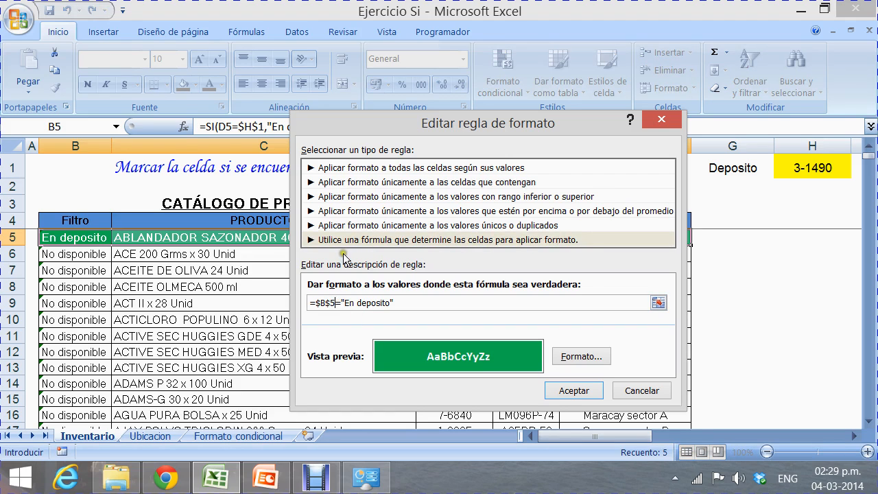
{"action": "key", "text": "shift+Left"}
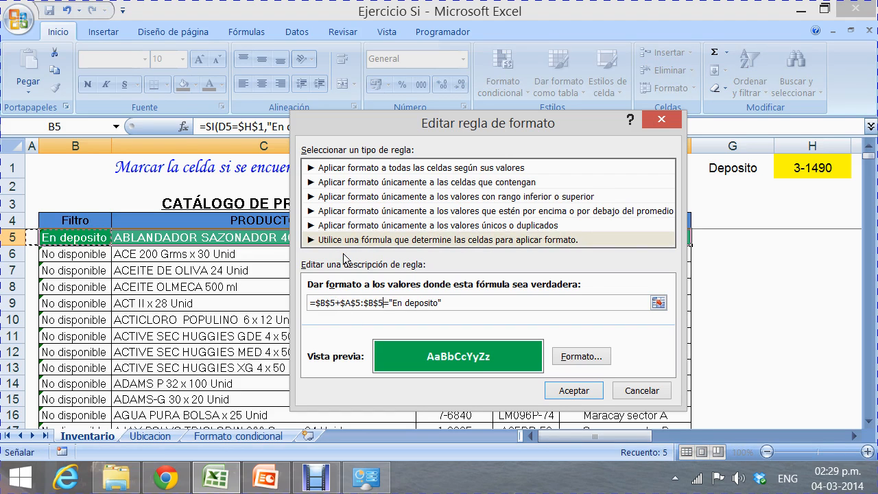
{"action": "key", "text": "BackSpace"}
{"action": "key", "text": "BackSpace"}
{"action": "key", "text": "BackSpace"}
{"action": "key", "text": "BackSpace"}
{"action": "key", "text": "BackSpace"}
{"action": "key", "text": "BackSpace"}
{"action": "key", "text": "BackSpace"}
{"action": "key", "text": "BackSpace"}
{"action": "key", "text": "BackSpace"}
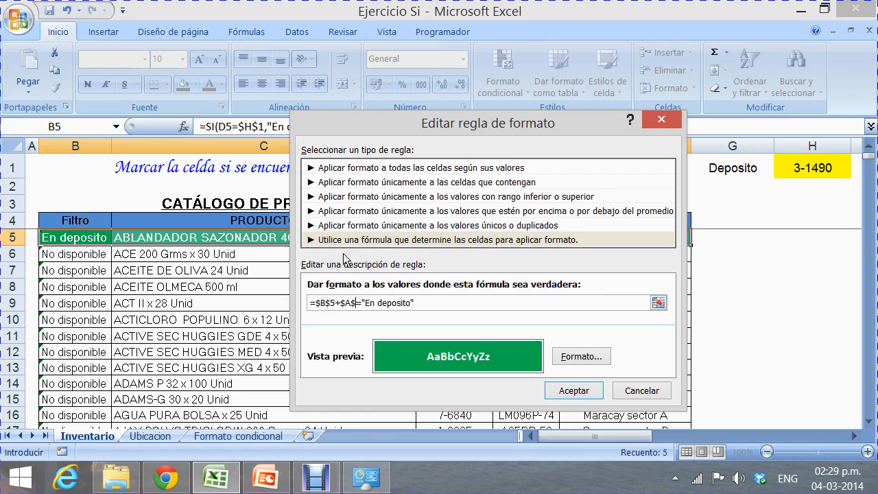
{"action": "key", "text": "BackSpace"}
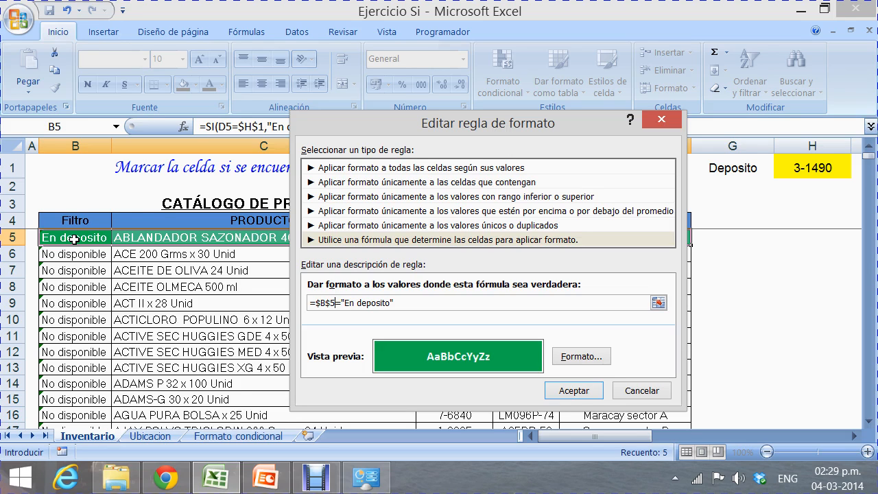
Make the rule's B5 reference fully relative, =B5="En deposito", apply it and deselect the row.
{"action": "key", "text": "F4"}
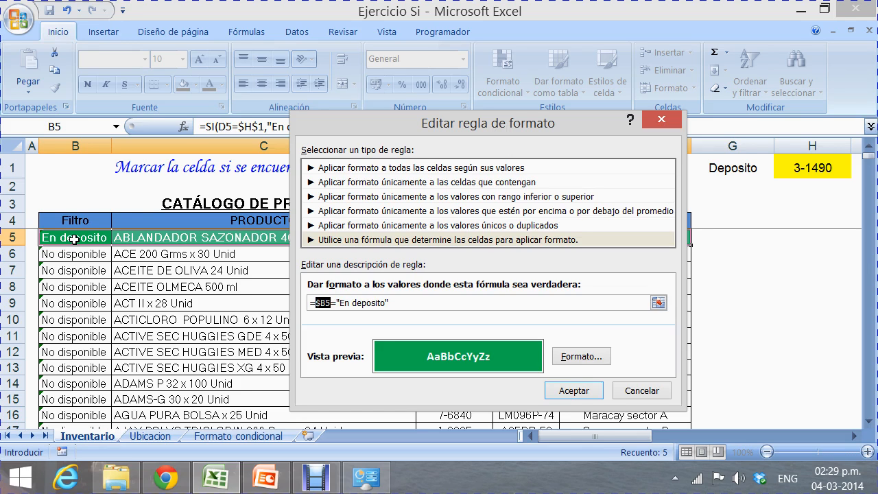
{"action": "key", "text": "F4"}
{"action": "key", "text": "Return"}
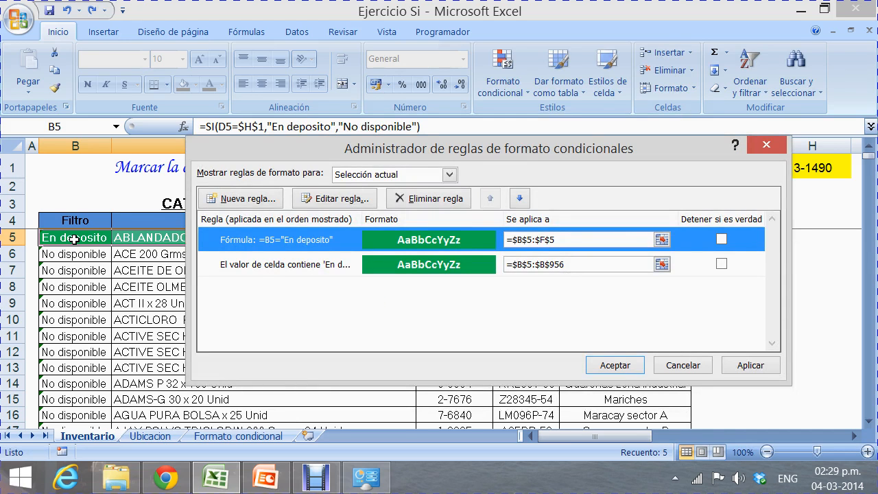
{"action": "left_click", "coordinate": [632, 366]}
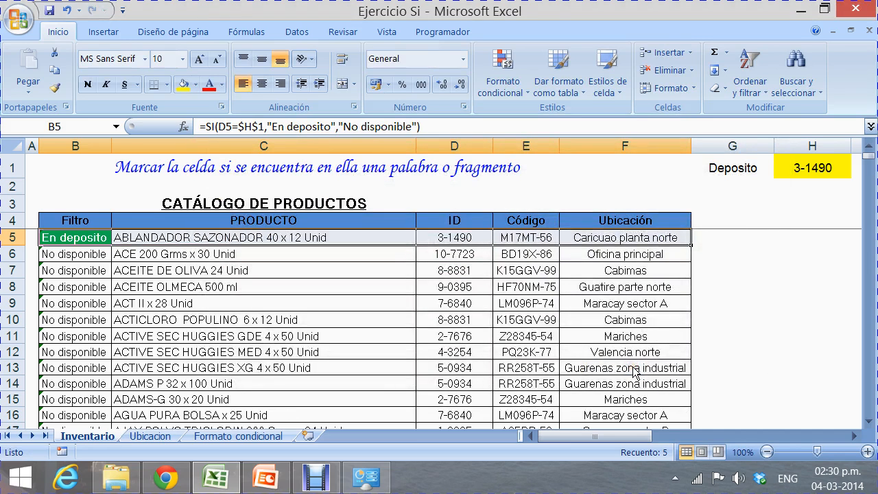
{"action": "left_click", "coordinate": [506, 330]}
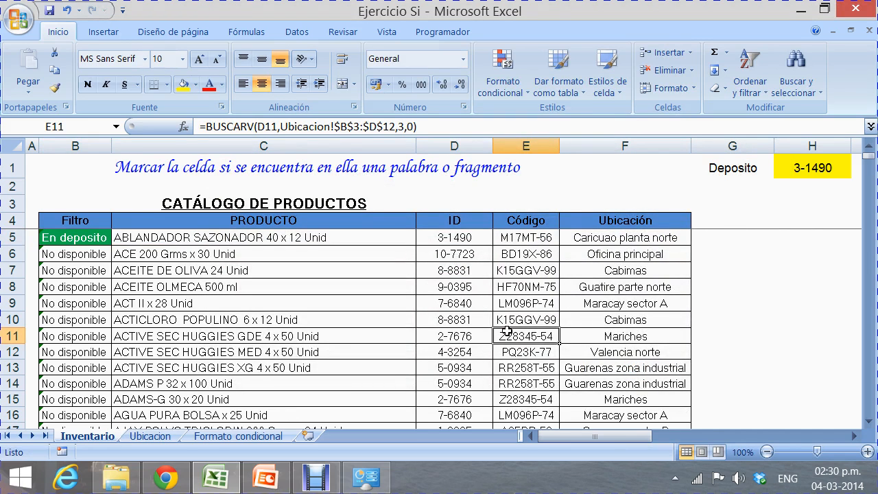
Examine which cells of the first product's row, B5:F5, are highlighted under the relative-reference rule.
{"action": "left_click", "coordinate": [94, 240]}
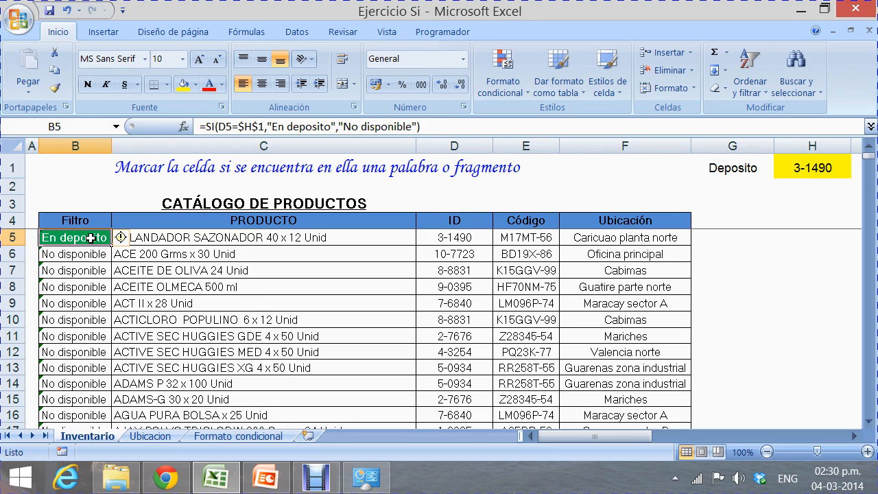
{"action": "left_click_drag", "start_coordinate": [186, 239], "coordinate": [580, 237]}
{"action": "left_click", "coordinate": [582, 237]}
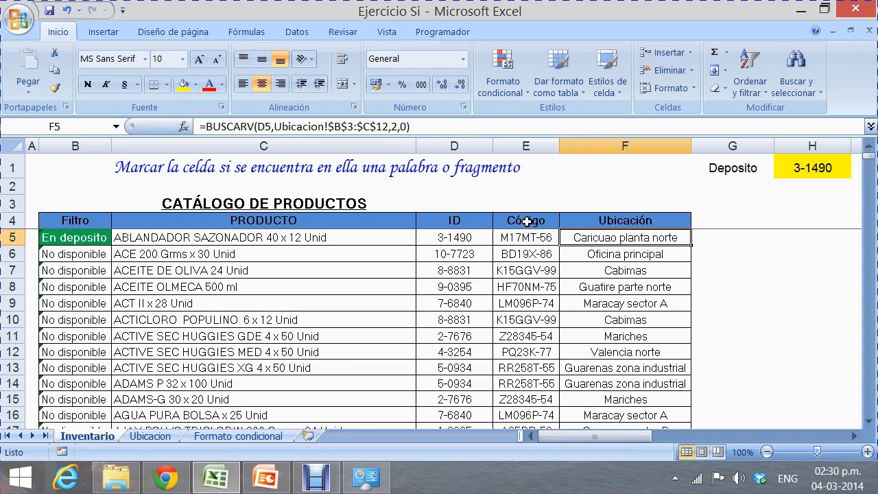
{"action": "left_click_drag", "start_coordinate": [567, 237], "coordinate": [85, 237]}
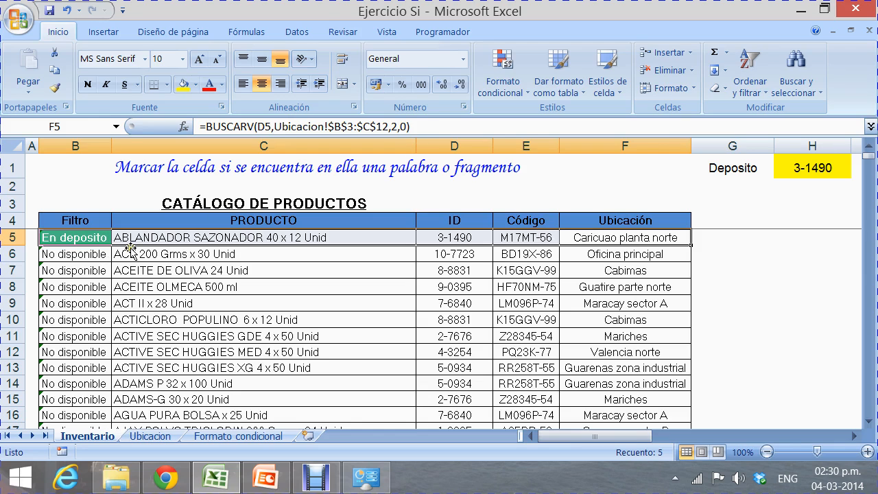
{"action": "left_click", "coordinate": [272, 236]}
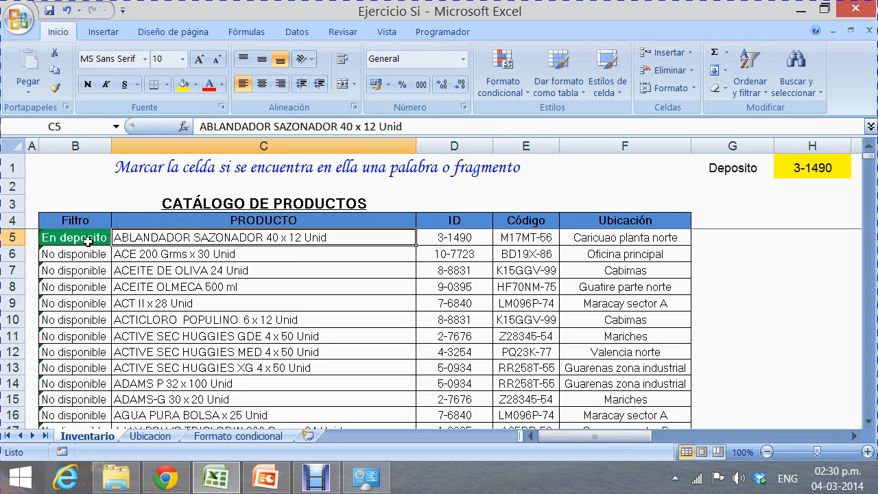
Edit the formula rule of B5:F5 to =$B5="En deposito", fixing only the column, apply it and deselect the row.
{"action": "left_click_drag", "start_coordinate": [87, 239], "coordinate": [595, 237]}
{"action": "left_click", "coordinate": [509, 89]}
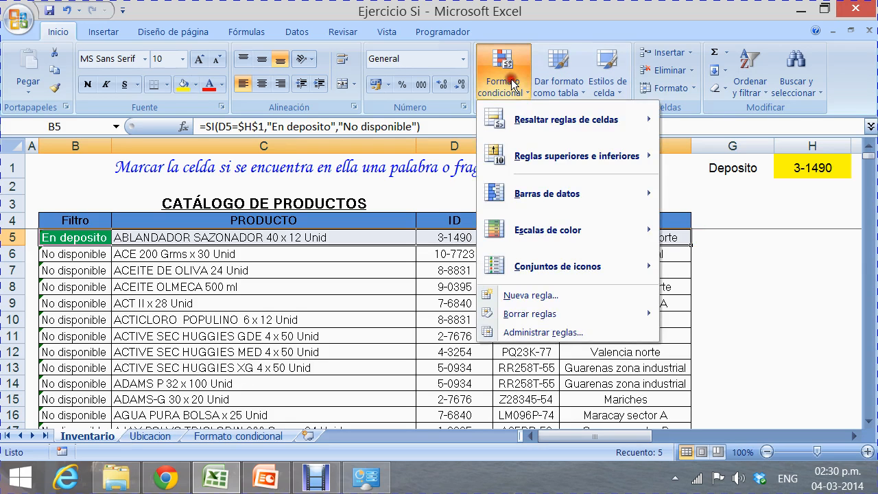
{"action": "left_click", "coordinate": [524, 331]}
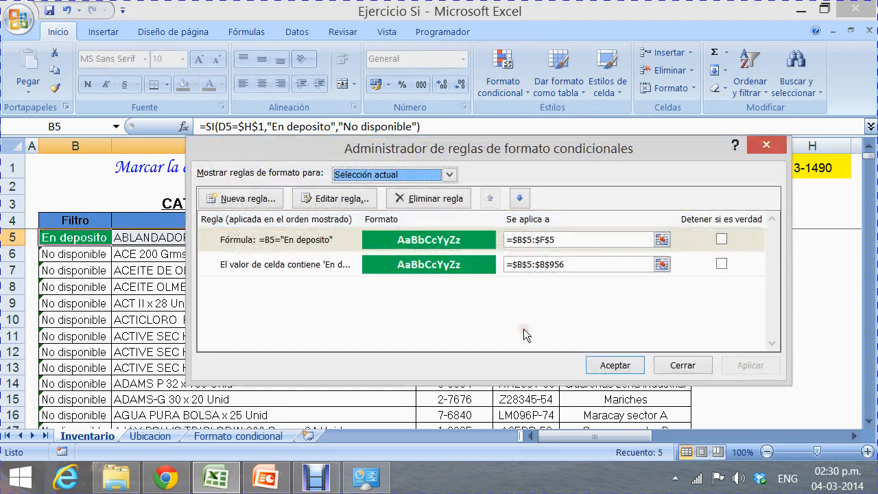
{"action": "left_click", "coordinate": [316, 240]}
{"action": "left_click", "coordinate": [324, 199]}
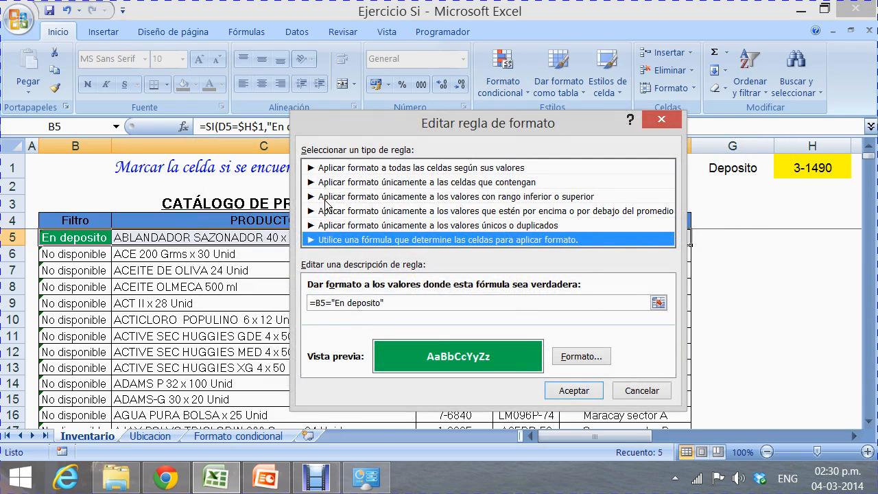
{"action": "left_click", "coordinate": [320, 302]}
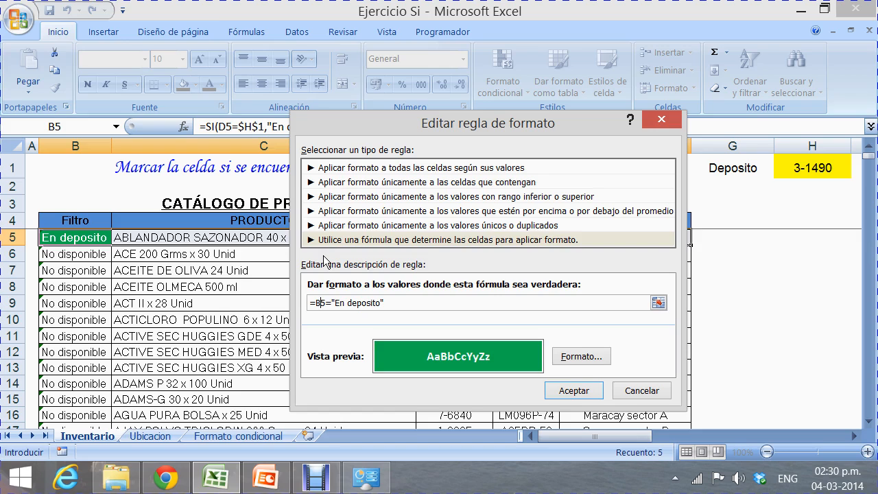
{"action": "key", "text": "F4"}
{"action": "key", "text": "F4"}
{"action": "key", "text": "F4"}
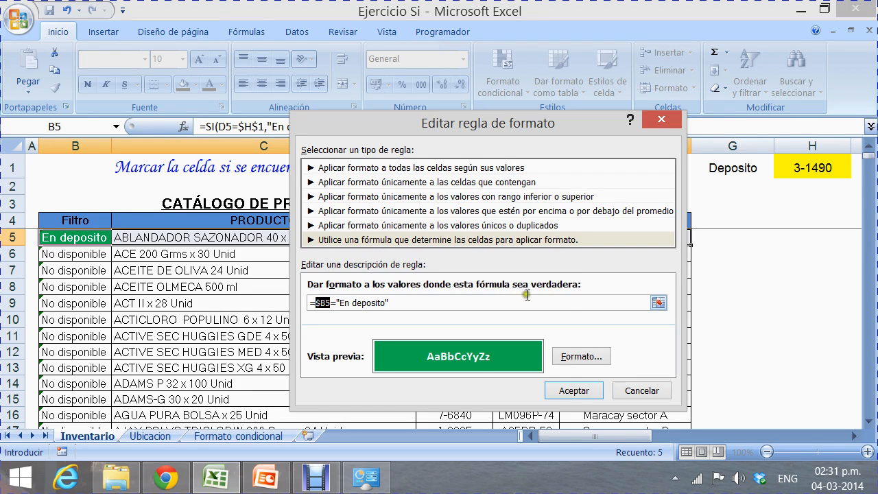
{"action": "left_click", "coordinate": [592, 390]}
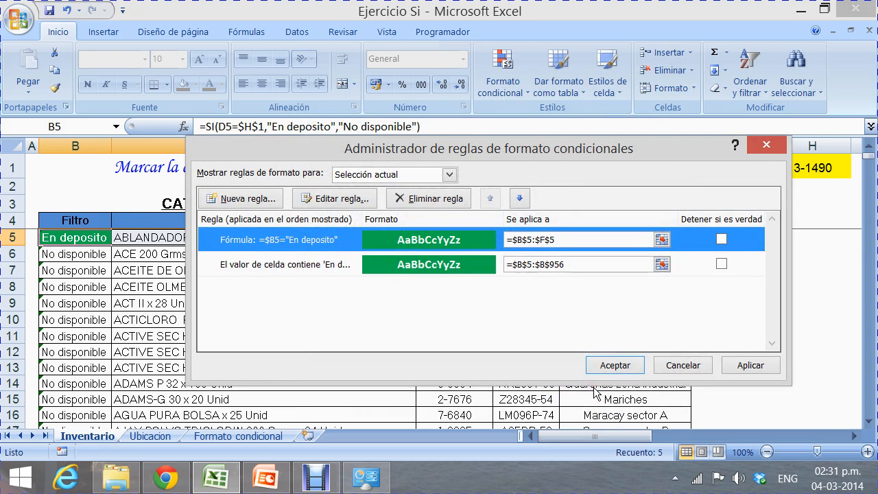
{"action": "left_click", "coordinate": [621, 365]}
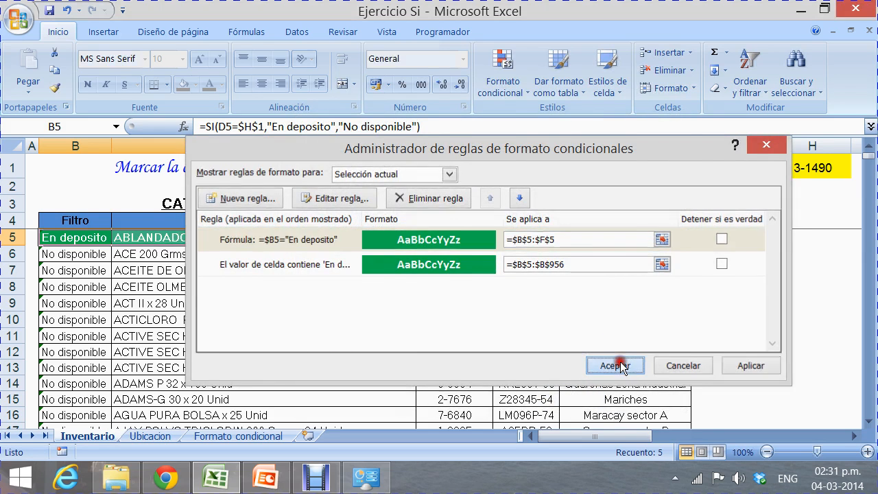
{"action": "left_click", "coordinate": [469, 325]}
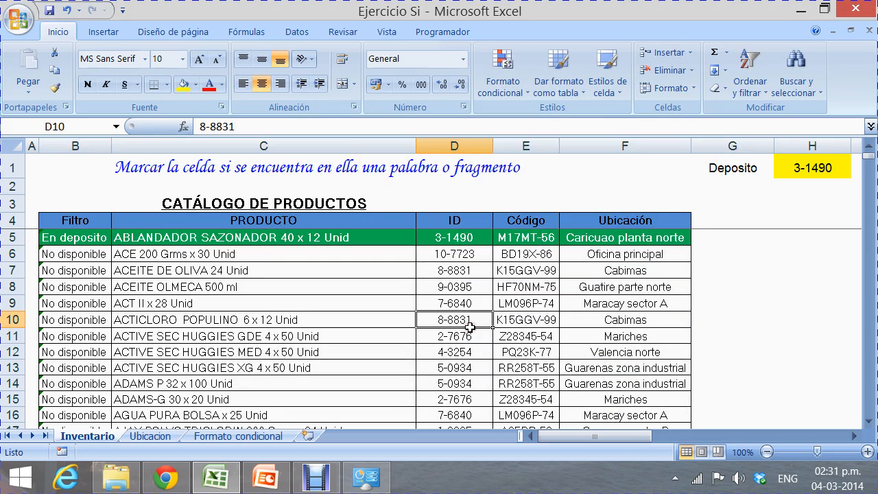
{"action": "left_click_drag", "start_coordinate": [469, 324], "coordinate": [292, 232]}
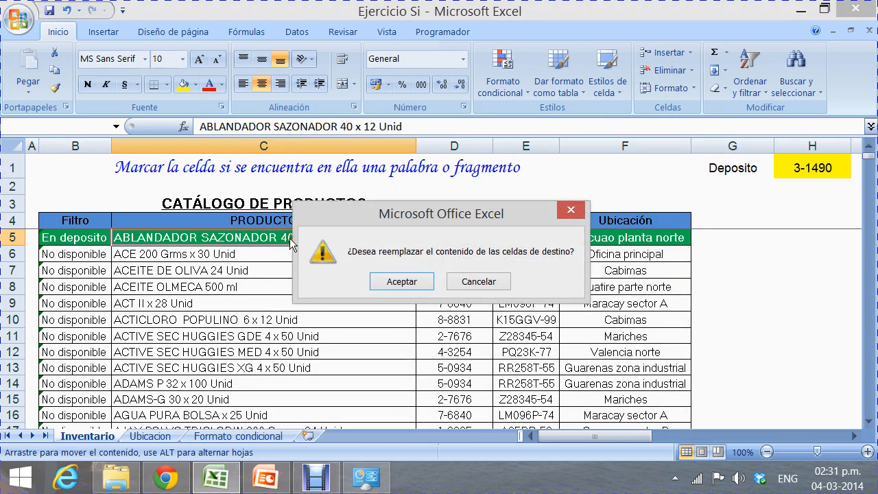
{"action": "left_click", "coordinate": [472, 282]}
{"action": "left_click", "coordinate": [376, 267]}
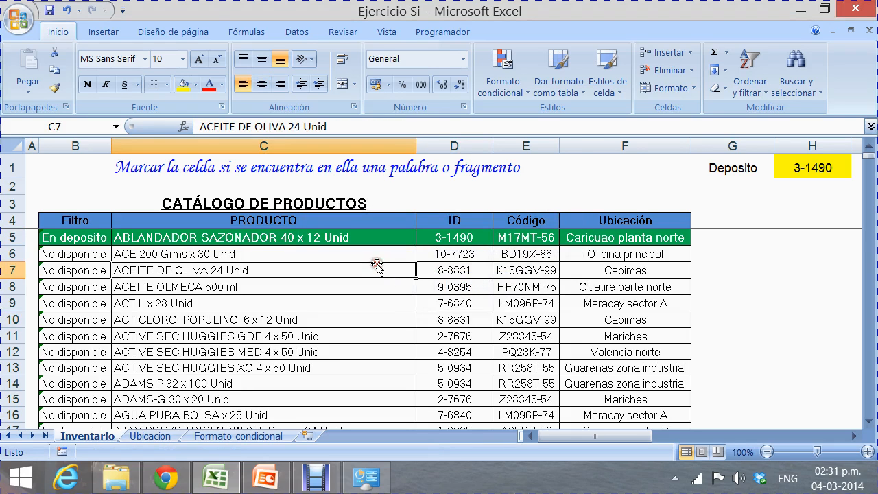
Copy the formatting of B5:F5 to all product rows below, B6:F956, with Format Painter and return to B5.
{"action": "left_click", "coordinate": [104, 238]}
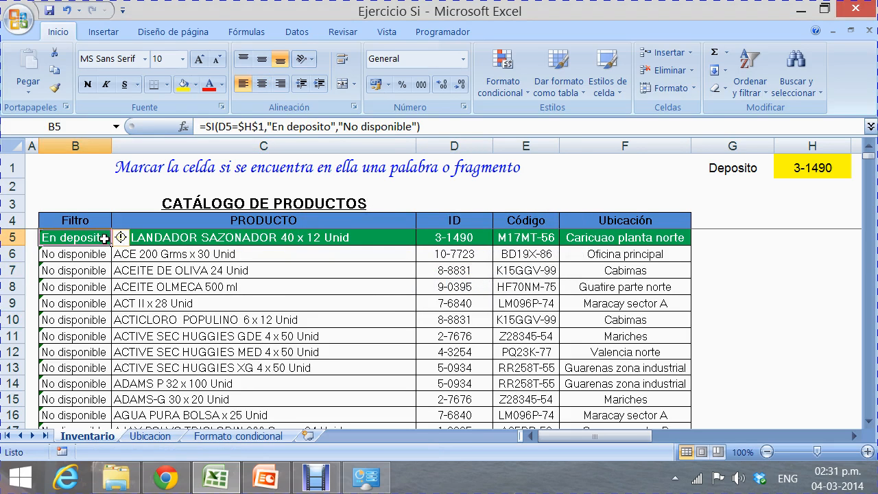
{"action": "left_click_drag", "start_coordinate": [104, 238], "coordinate": [679, 238]}
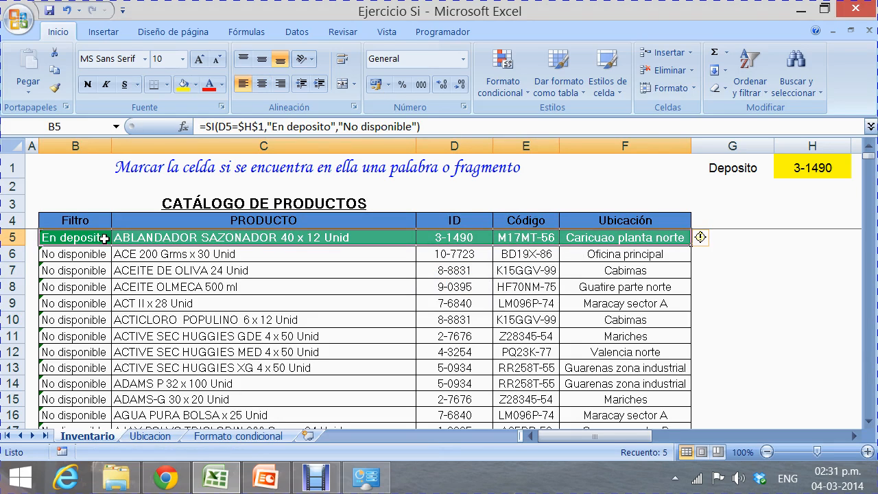
{"action": "left_click", "coordinate": [56, 88]}
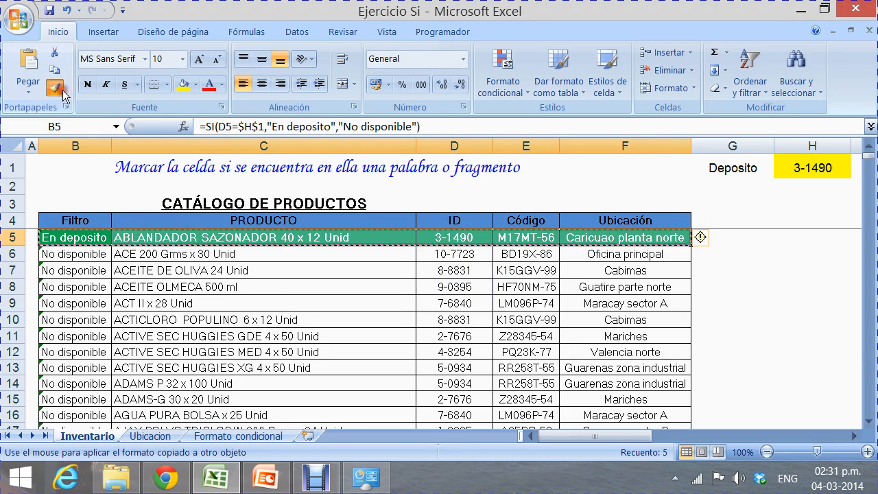
{"action": "mouse_move", "coordinate": [67, 250]}
{"action": "left_mouse_down"}
{"action": "mouse_move", "coordinate": [594, 412]}
{"action": "mouse_move", "coordinate": [603, 491]}
{"action": "mouse_move", "coordinate": [603, 392]}
{"action": "mouse_move", "coordinate": [581, 331]}
{"action": "left_mouse_up"}
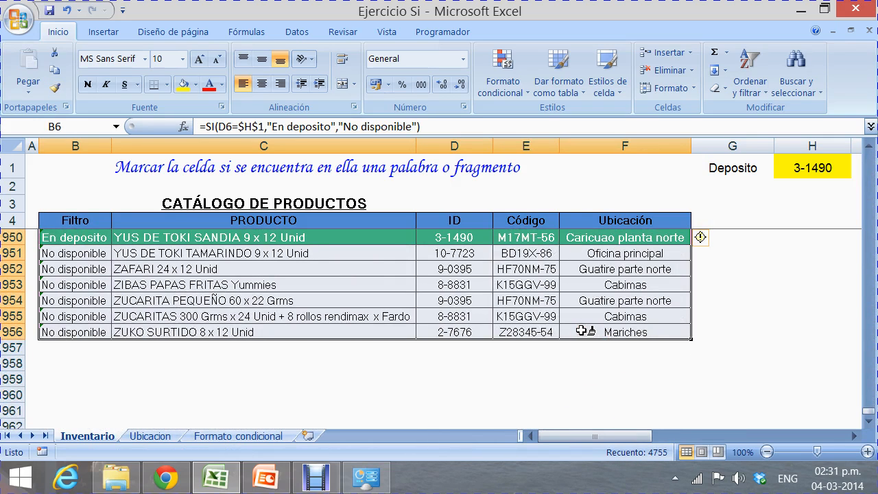
{"action": "key", "text": "ctrl+Up"}
{"action": "key", "text": "Down"}
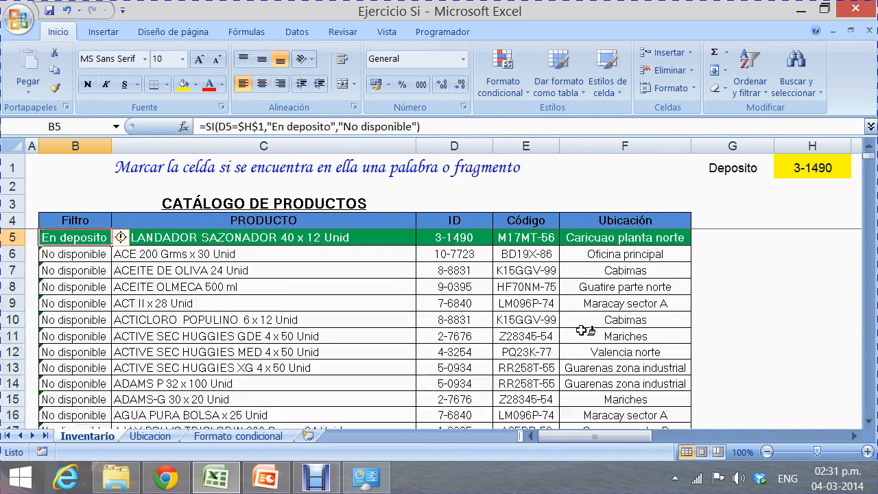
Move to H5 outside the table and examine the row highlighting farther down the product list.
{"action": "key", "text": "Right"}
{"action": "key", "text": "Right"}
{"action": "key", "text": "Right"}
{"action": "key", "text": "Right"}
{"action": "key", "text": "Right"}
{"action": "key", "text": "Right"}
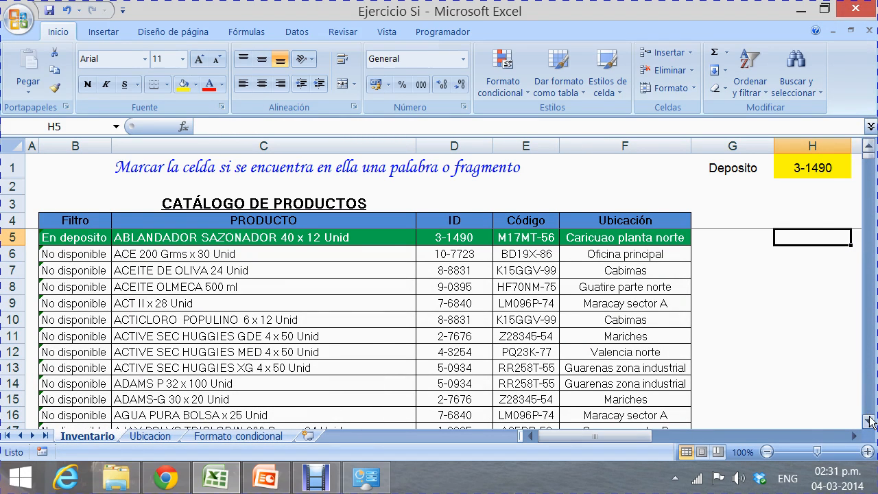
{"action": "left_click_drag", "start_coordinate": [868, 420], "coordinate": [868, 421]}
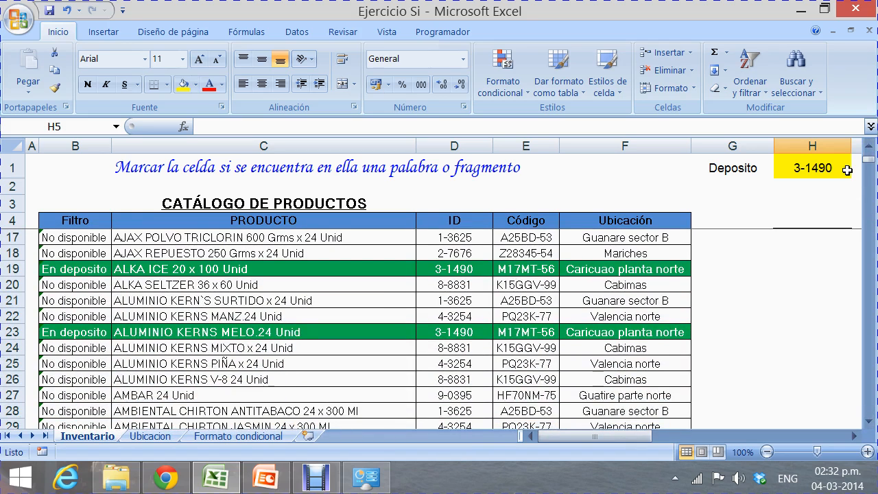
Choose 4-3254 as the Deposito value in H1.
{"action": "left_click", "coordinate": [847, 170]}
{"action": "left_click", "coordinate": [853, 173]}
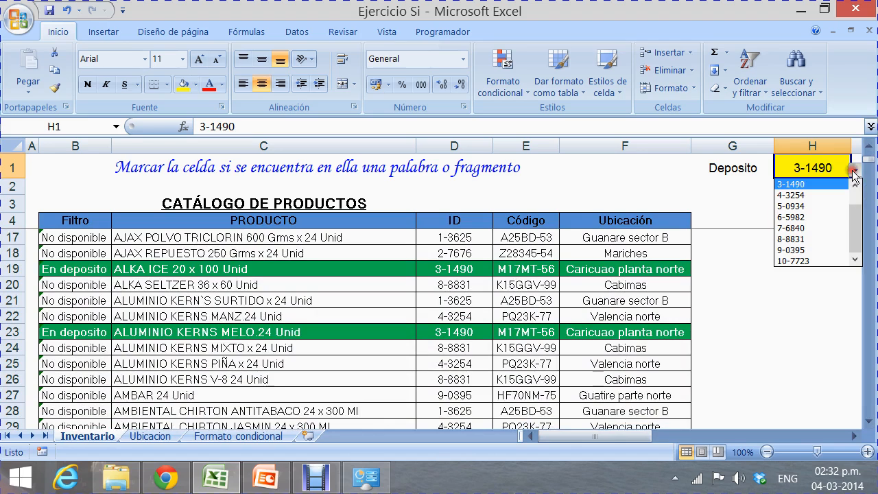
{"action": "left_click", "coordinate": [822, 195]}
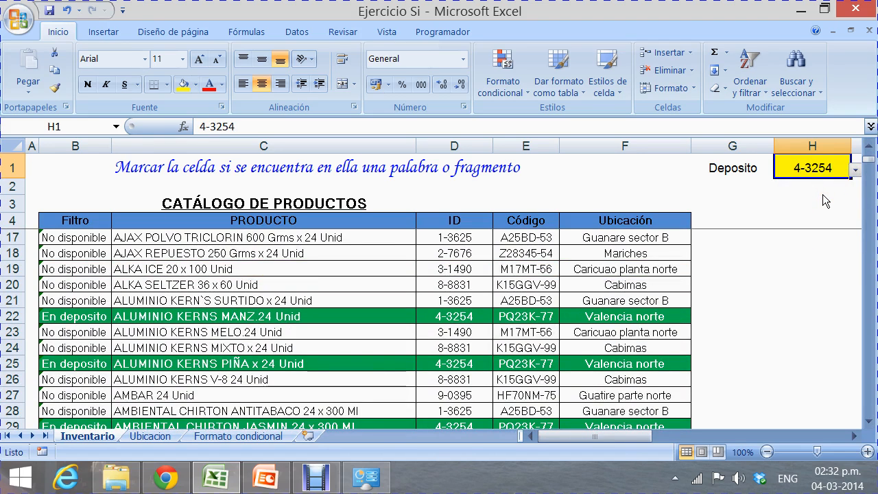
Examine the highlighted product rows from F22 down column B past row 35, and return to B1 at the top of the sheet.
{"action": "left_click", "coordinate": [613, 316]}
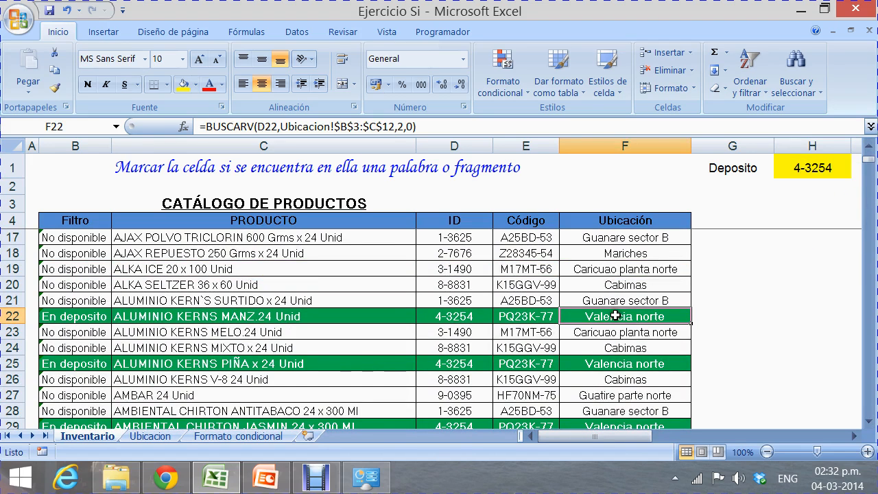
{"action": "key", "text": "Left"}
{"action": "key", "text": "Left"}
{"action": "key", "text": "Left"}
{"action": "key", "text": "Left"}
{"action": "key", "text": "Down"}
{"action": "key", "text": "Down"}
{"action": "key", "text": "Down"}
{"action": "key", "text": "Down"}
{"action": "key", "text": "Down"}
{"action": "key", "text": "Down"}
{"action": "key", "text": "Down"}
{"action": "key", "text": "Down"}
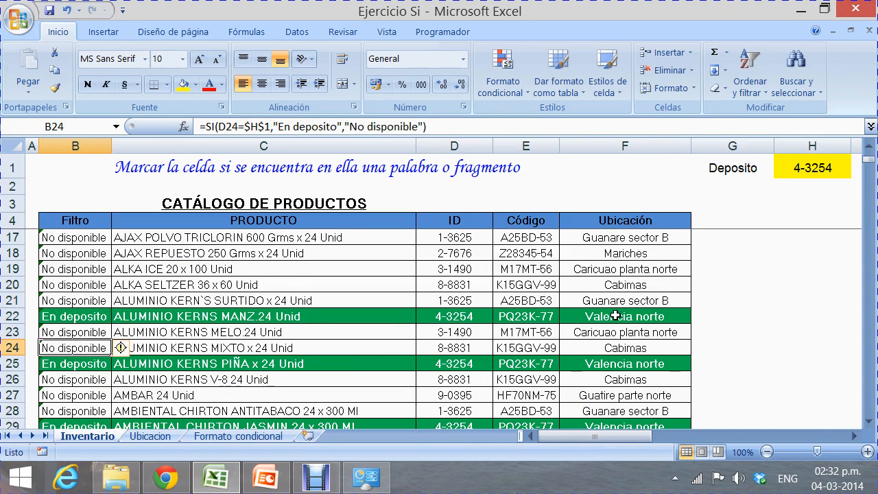
{"action": "key", "text": "Down"}
{"action": "key", "text": "Down"}
{"action": "key", "text": "Down"}
{"action": "key", "text": "Down"}
{"action": "key", "text": "Down"}
{"action": "key", "text": "Down"}
{"action": "key", "text": "Down"}
{"action": "key", "text": "Down"}
{"action": "key", "text": "Down"}
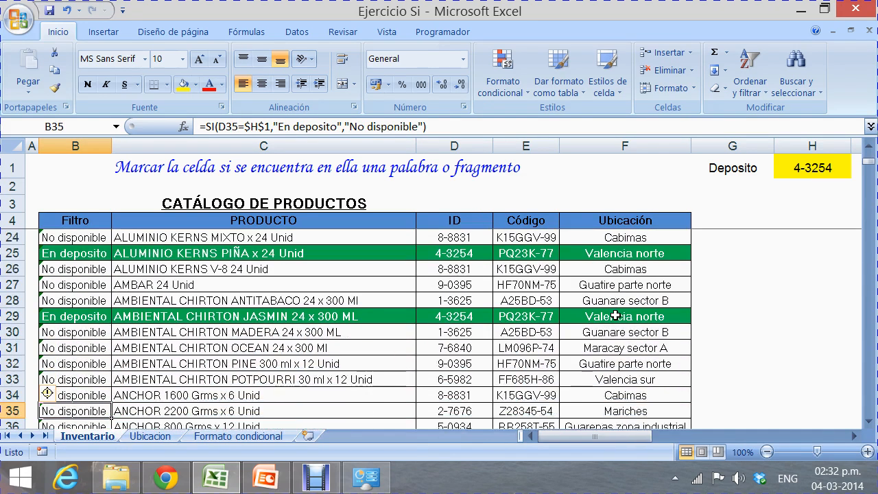
{"action": "key", "text": "Up"}
{"action": "key", "text": "Up"}
{"action": "key", "text": "Up"}
{"action": "key", "text": "Up"}
{"action": "key", "text": "Up"}
{"action": "key", "text": "Up"}
{"action": "key", "text": "Up"}
{"action": "key", "text": "Up"}
{"action": "key", "text": "Up"}
{"action": "key", "text": "Up"}
{"action": "key", "text": "Up"}
{"action": "key", "text": "Up"}
{"action": "key", "text": "Up"}
{"action": "key", "text": "Up"}
{"action": "key", "text": "Up"}
{"action": "key", "text": "Up"}
{"action": "key", "text": "Up"}
{"action": "key", "text": "Up"}
{"action": "key", "text": "Up"}
{"action": "key", "text": "Up"}
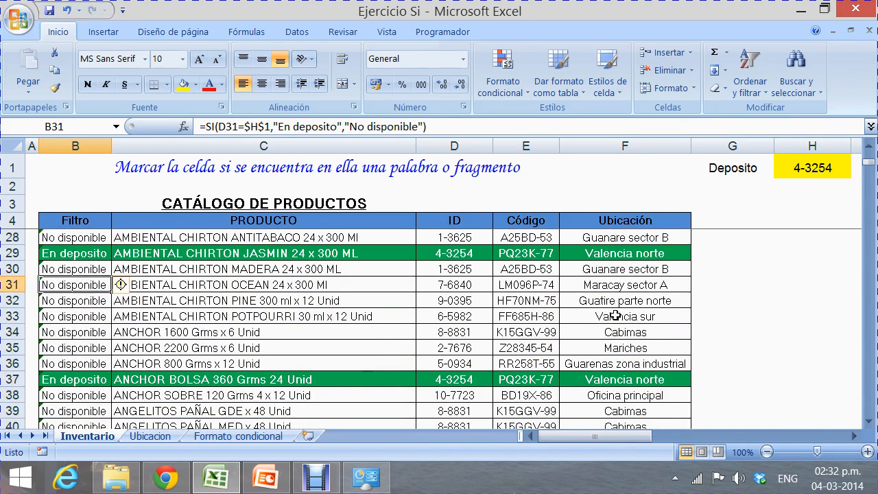
{"action": "key", "text": "Up"}
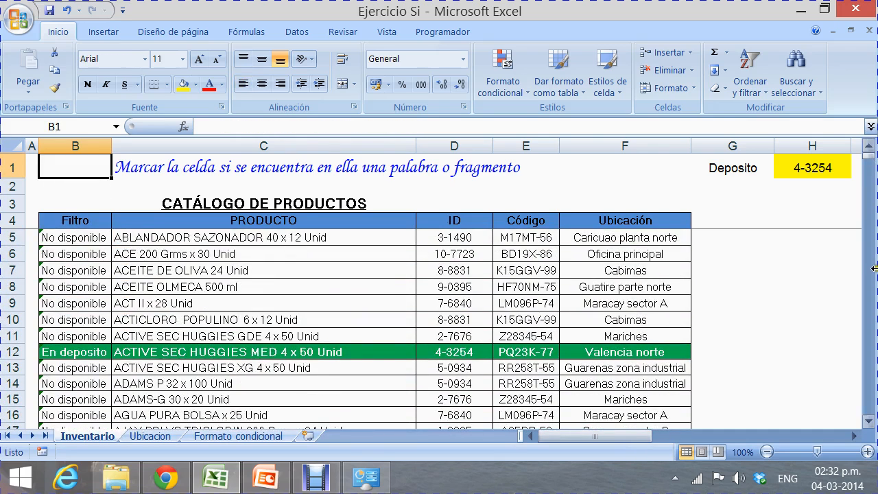
{"action": "left_click", "coordinate": [516, 86]}
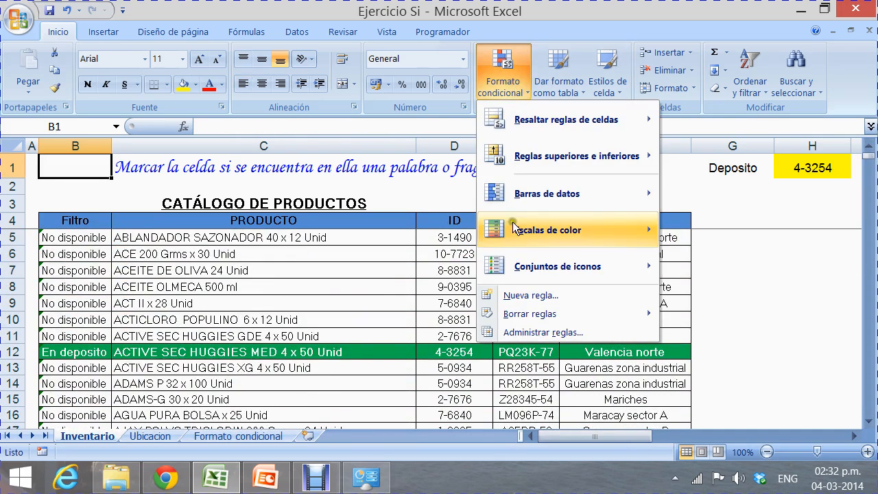
{"action": "left_click", "coordinate": [528, 331]}
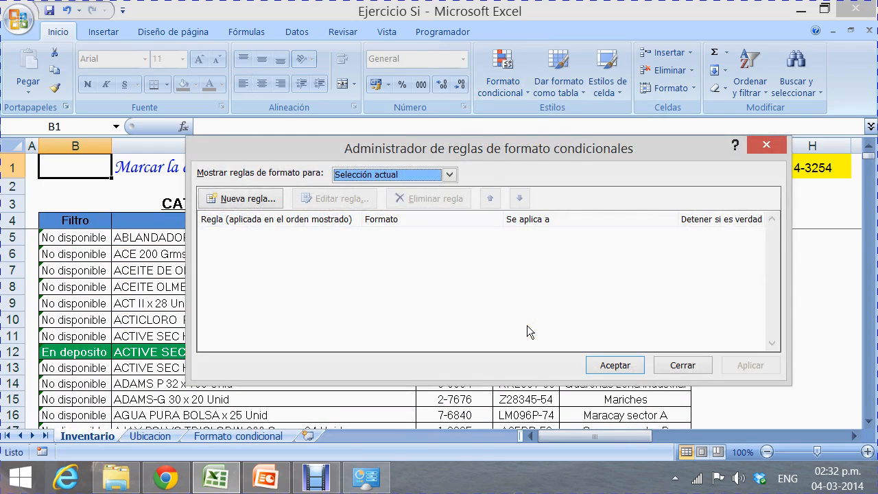
{"action": "left_click", "coordinate": [684, 365]}
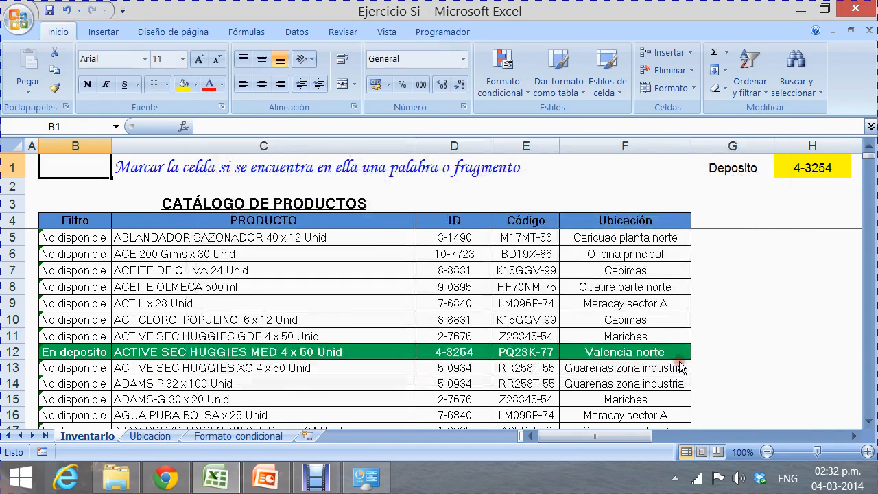
Review the formula and mixed reference of the conditional formatting rule on product cell C9, leaving the rule editor without changes.
{"action": "left_click", "coordinate": [332, 310]}
{"action": "left_click", "coordinate": [515, 88]}
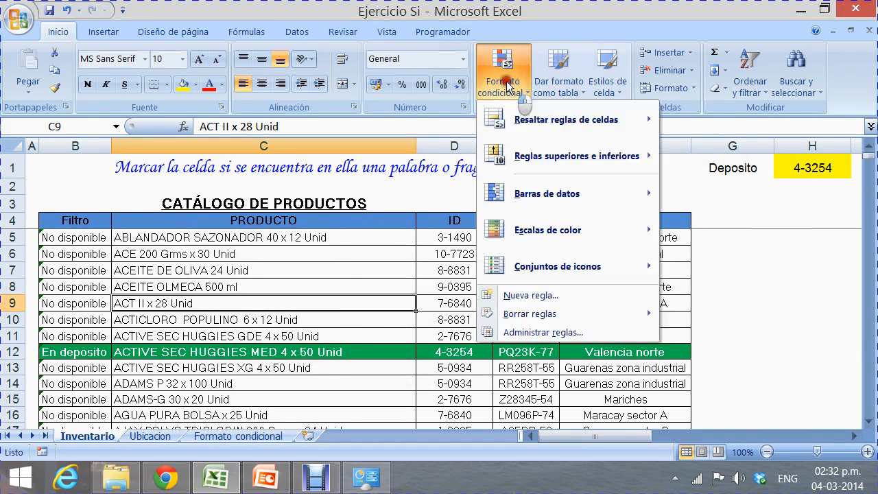
{"action": "left_click", "coordinate": [518, 333]}
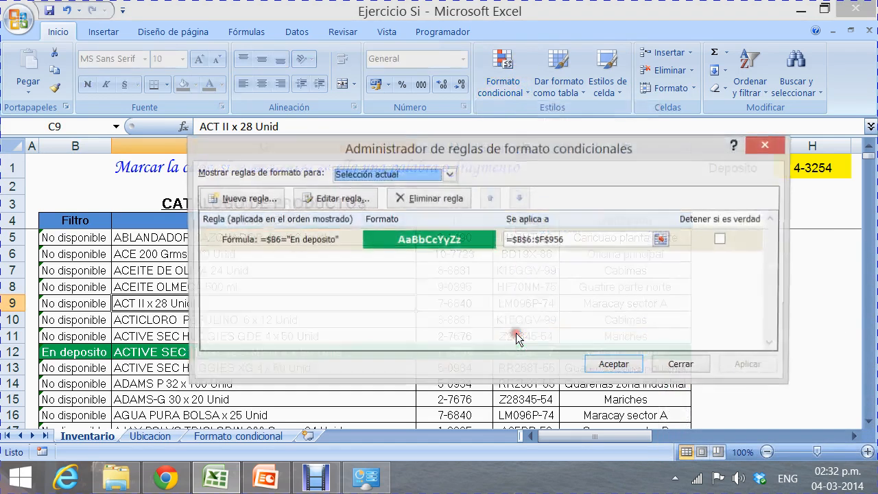
{"action": "left_click", "coordinate": [349, 243]}
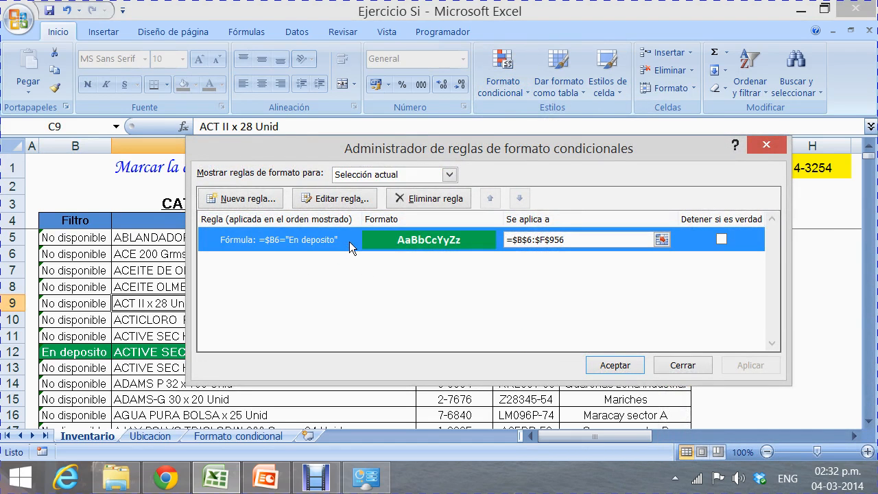
{"action": "left_click", "coordinate": [357, 198]}
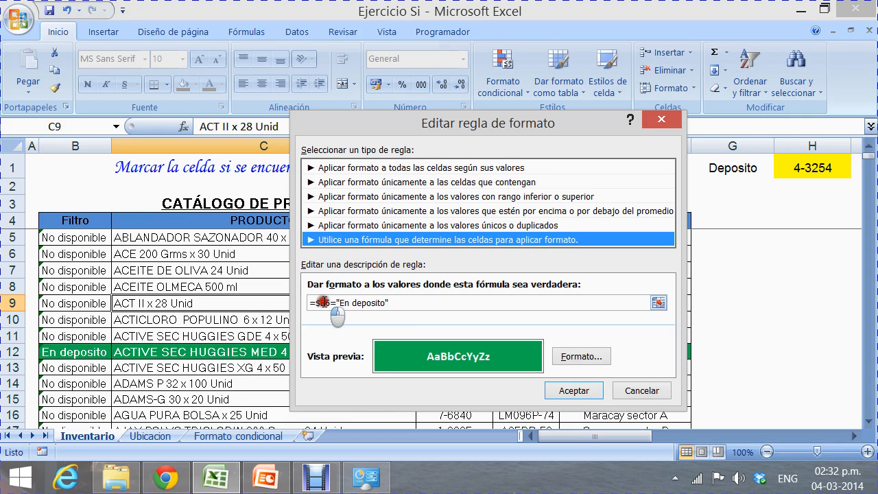
{"action": "left_click", "coordinate": [325, 302]}
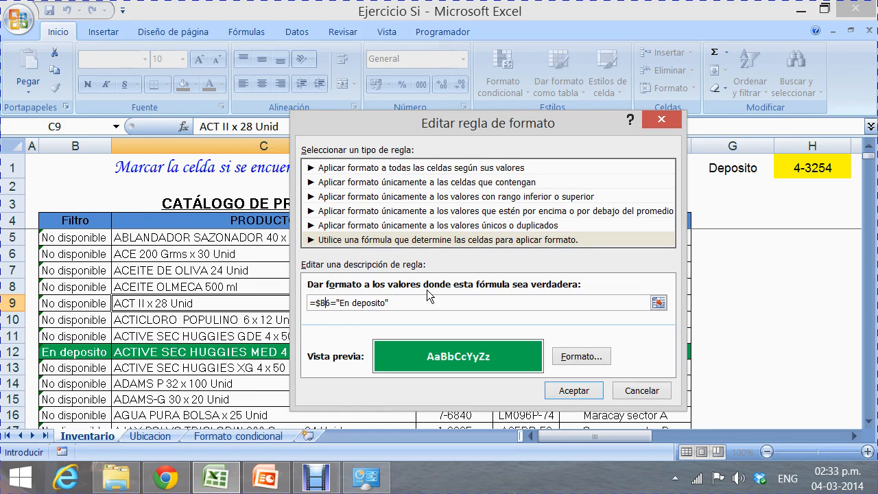
{"action": "left_click", "coordinate": [623, 390]}
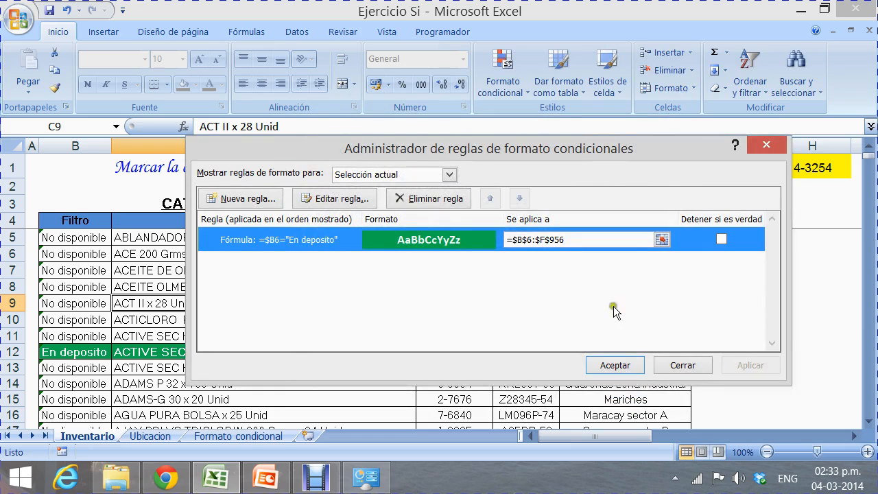
Check the range the "En deposito" rule applies to, close the rules manager and select G6 outside the table.
{"action": "left_click", "coordinate": [600, 241]}
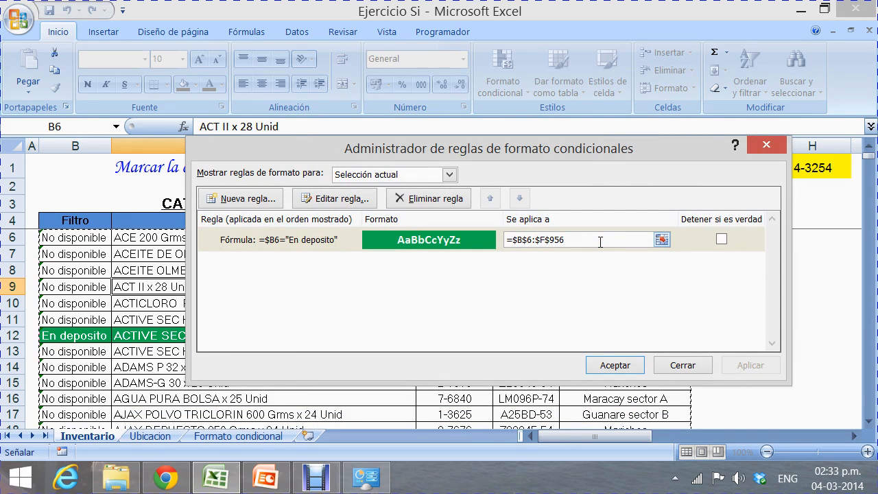
{"action": "left_click", "coordinate": [608, 360]}
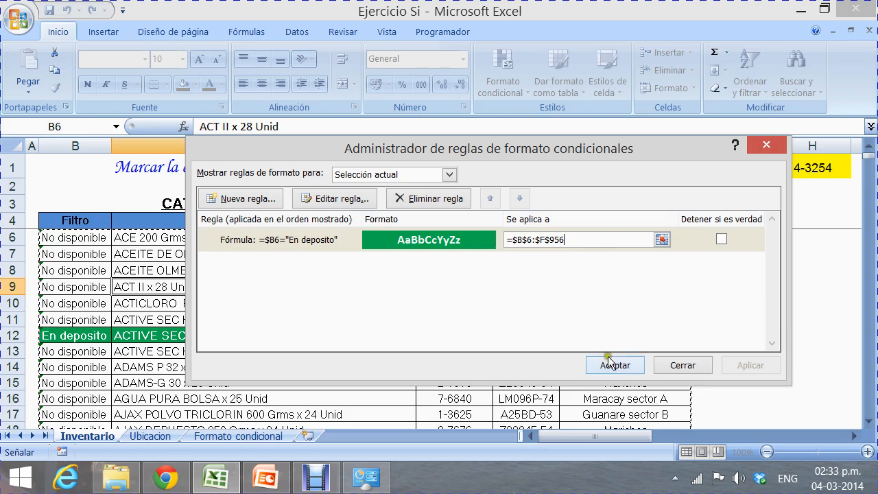
{"action": "left_click", "coordinate": [680, 366]}
{"action": "left_click", "coordinate": [743, 244]}
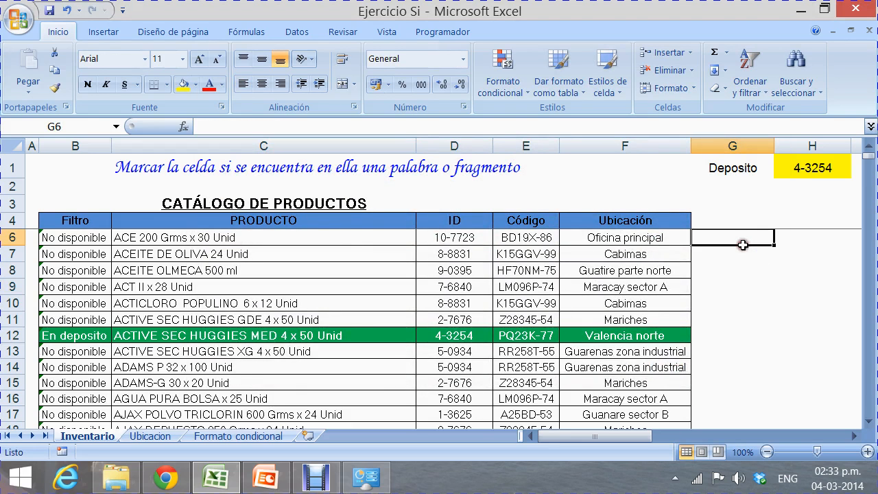